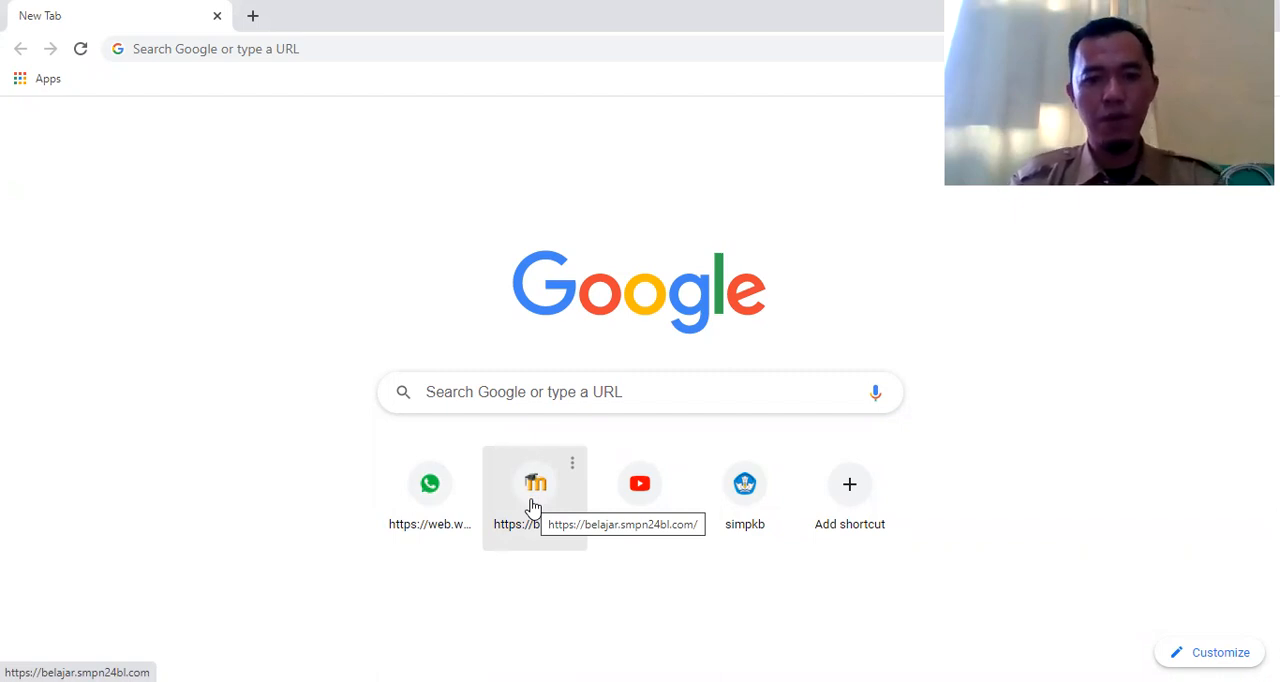
Open the belajar.smpn24bl.com learning portal and log in with the already filled-in administrator credentials
click(533, 507)
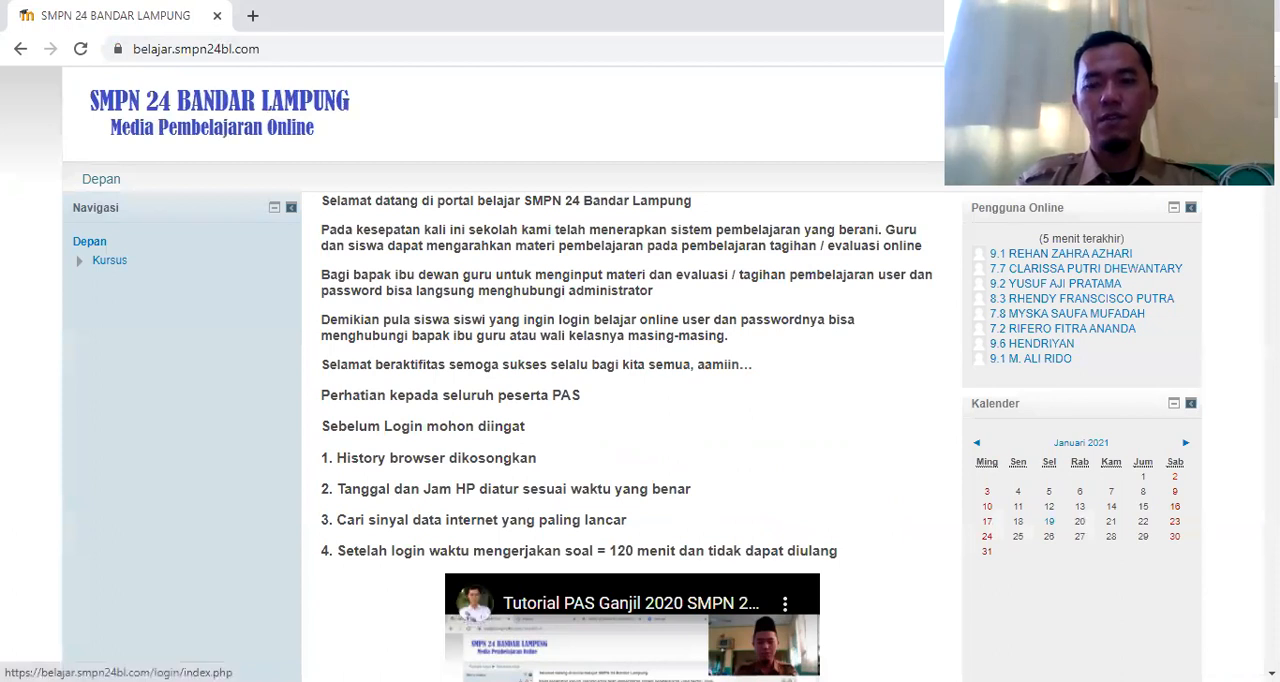
click(1172, 88)
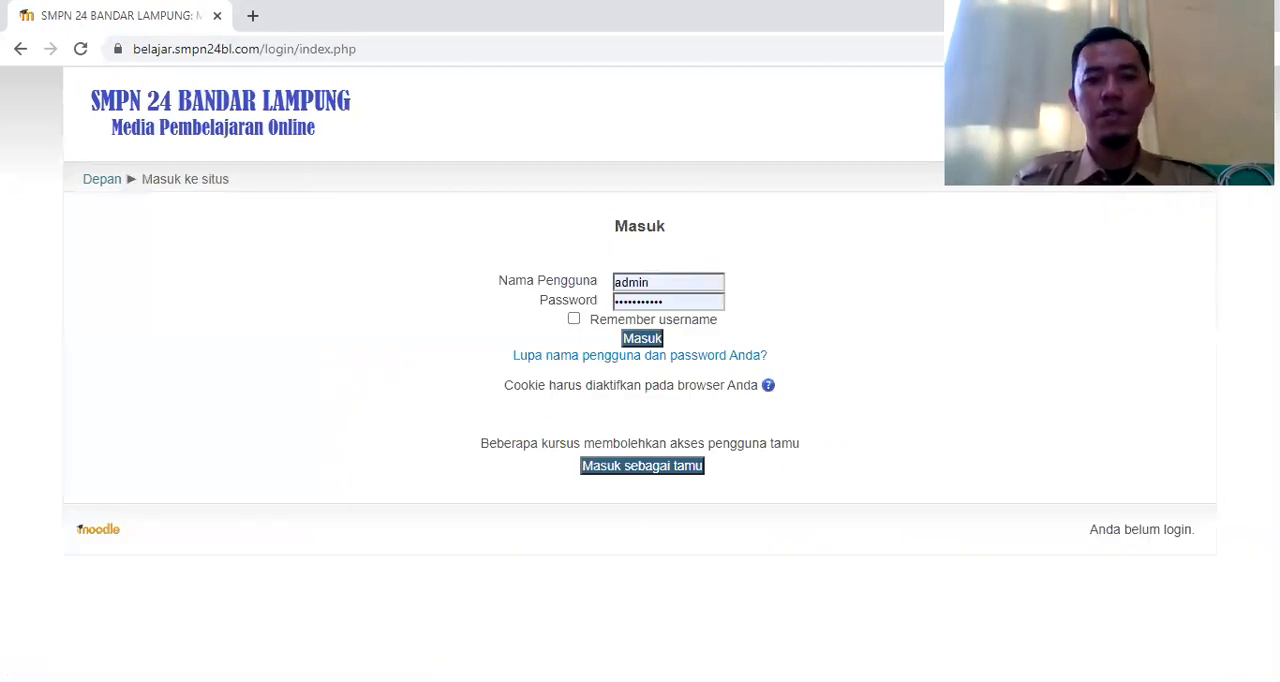
click(650, 342)
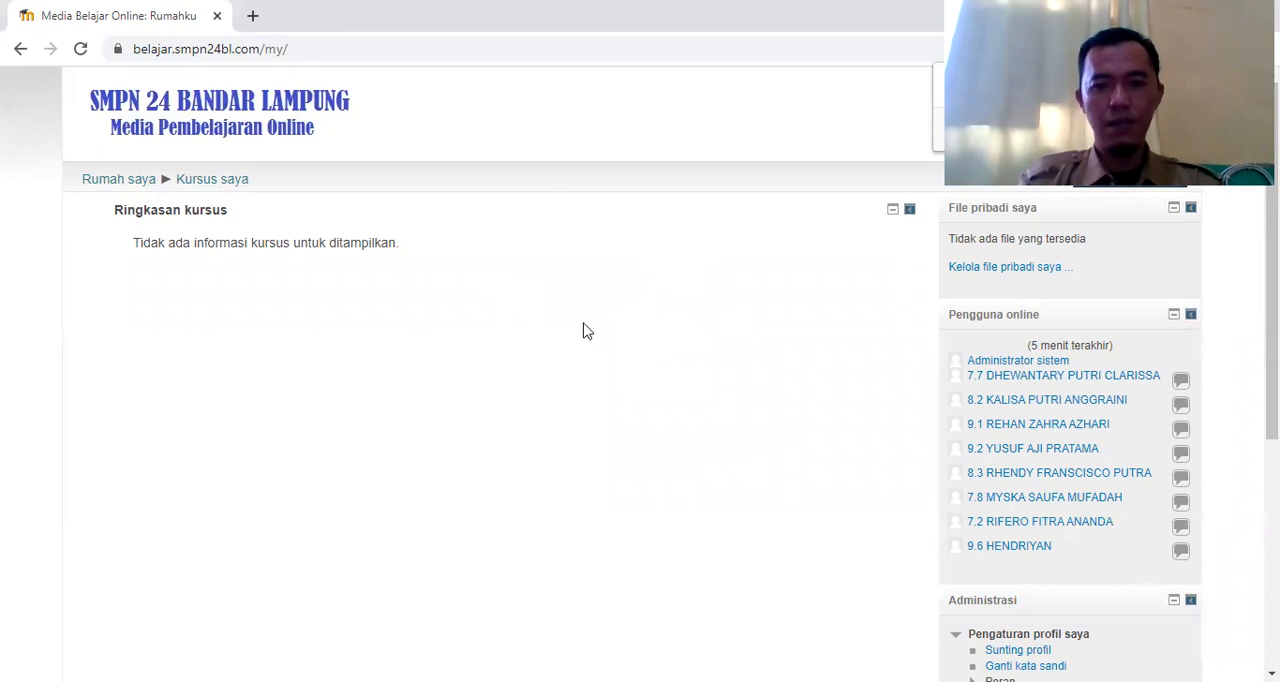
Go from the personal course overview to the site home page
mouse_move(1272, 300)
mouse_down()
mouse_move(1272, 493)
mouse_move(1272, 298)
mouse_up()
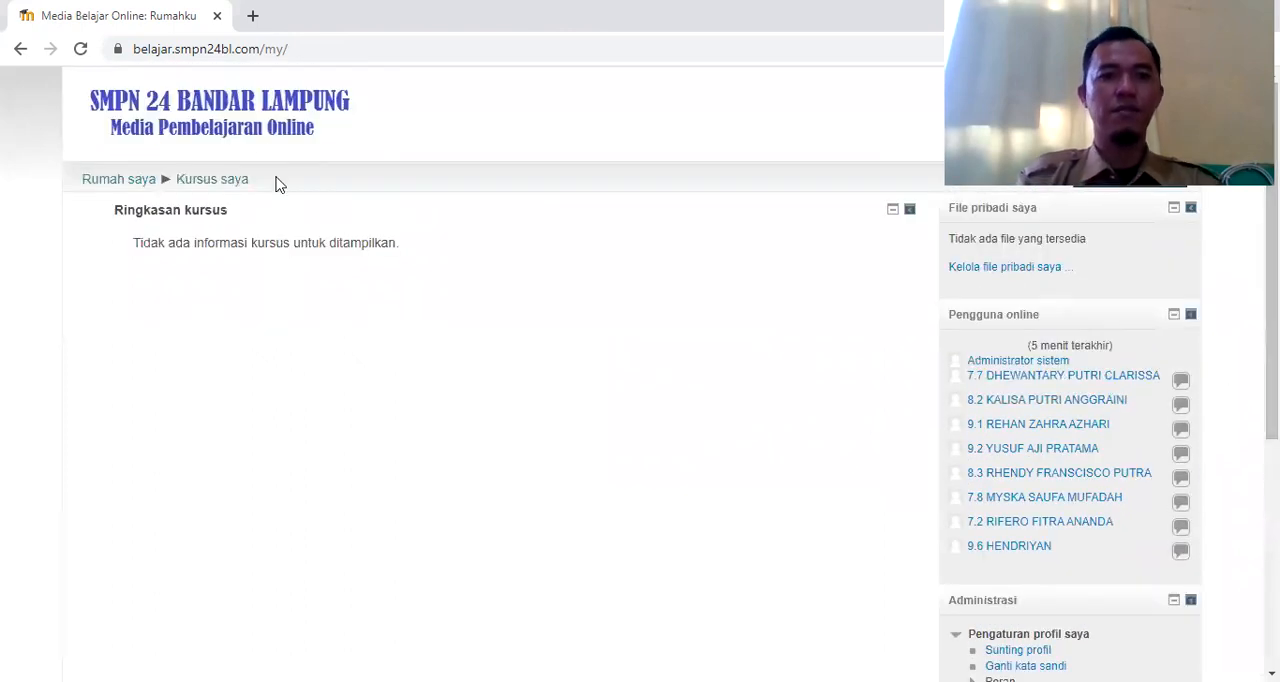
click(143, 188)
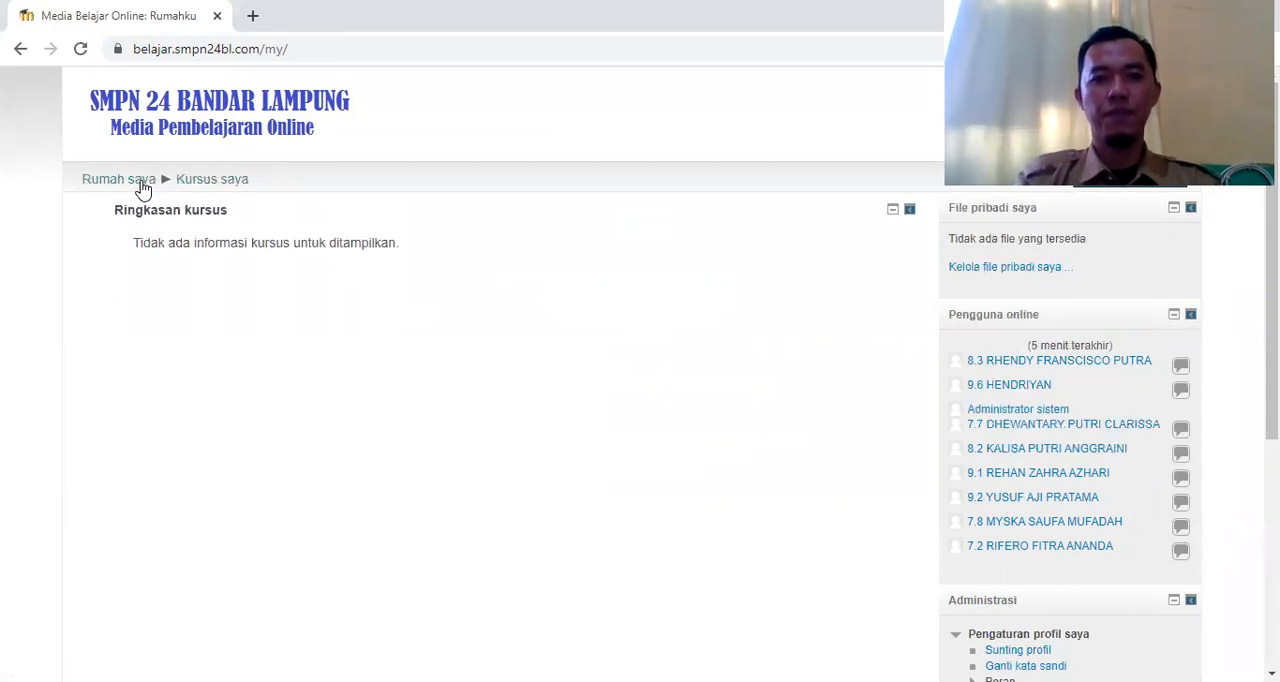
drag(1272, 250, 1272, 476)
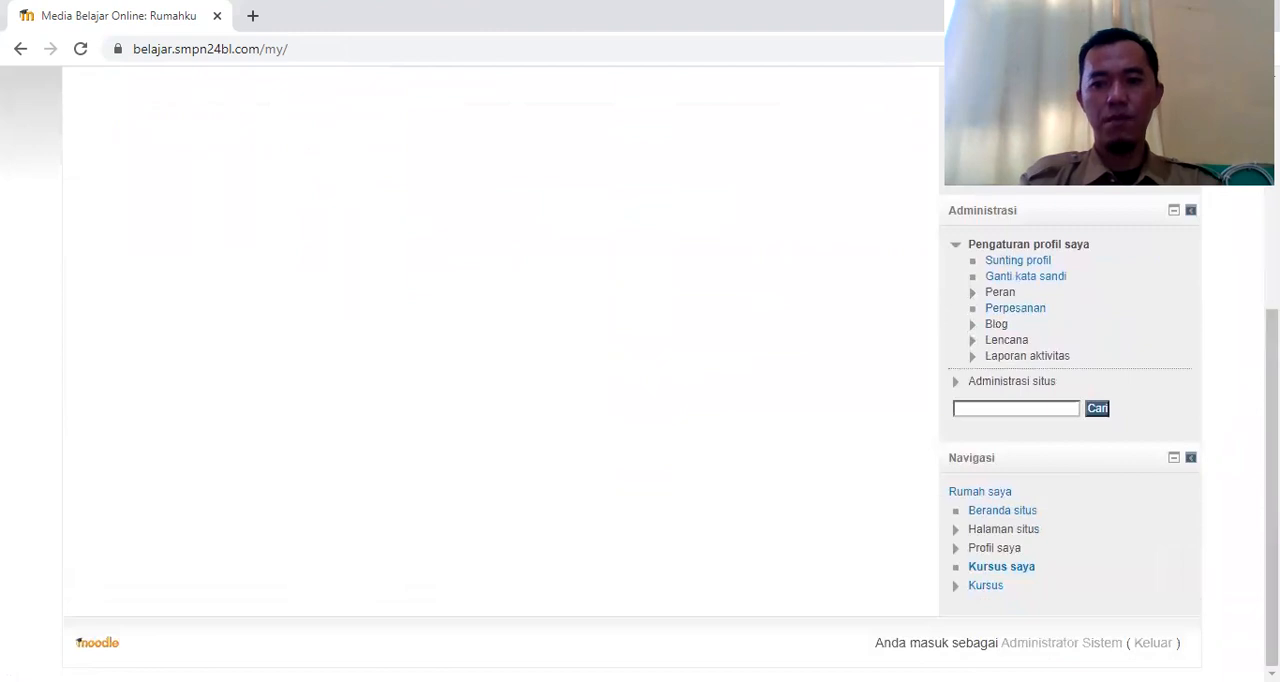
click(1023, 513)
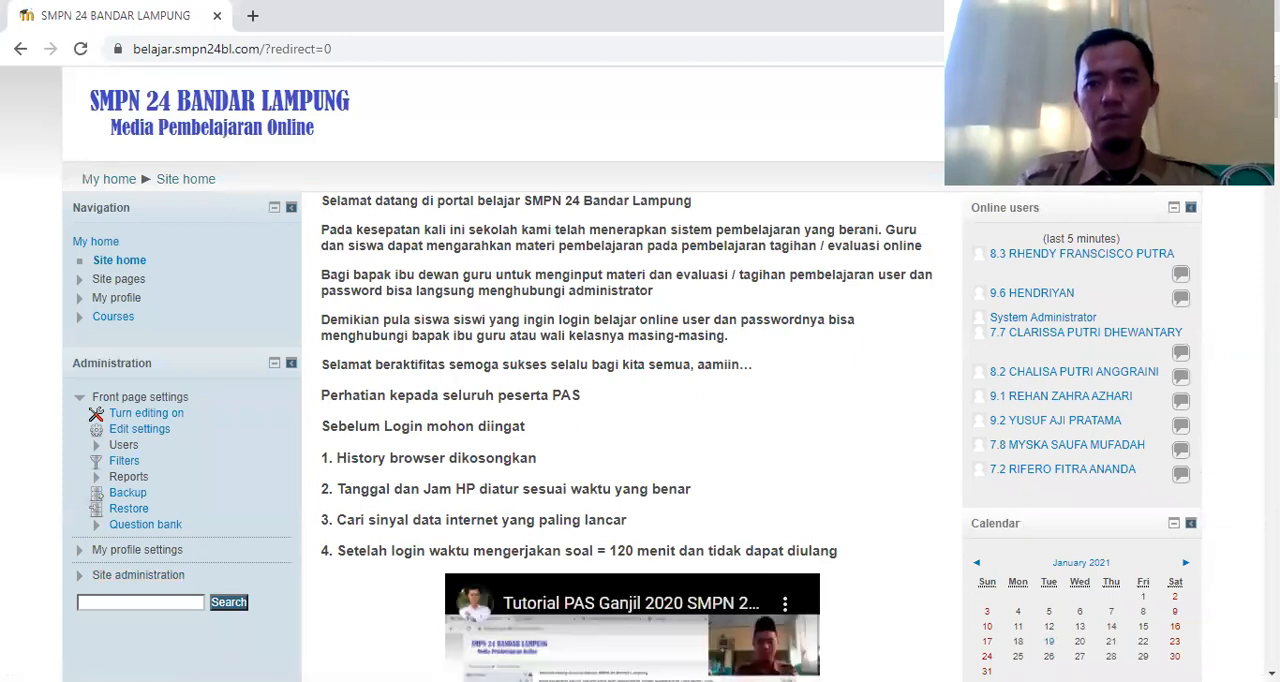
Find the IPA 9.123 class 9 science course among the available courses and open it
scroll(1243, 412, down, 3)
scroll(622, 374, down, 10)
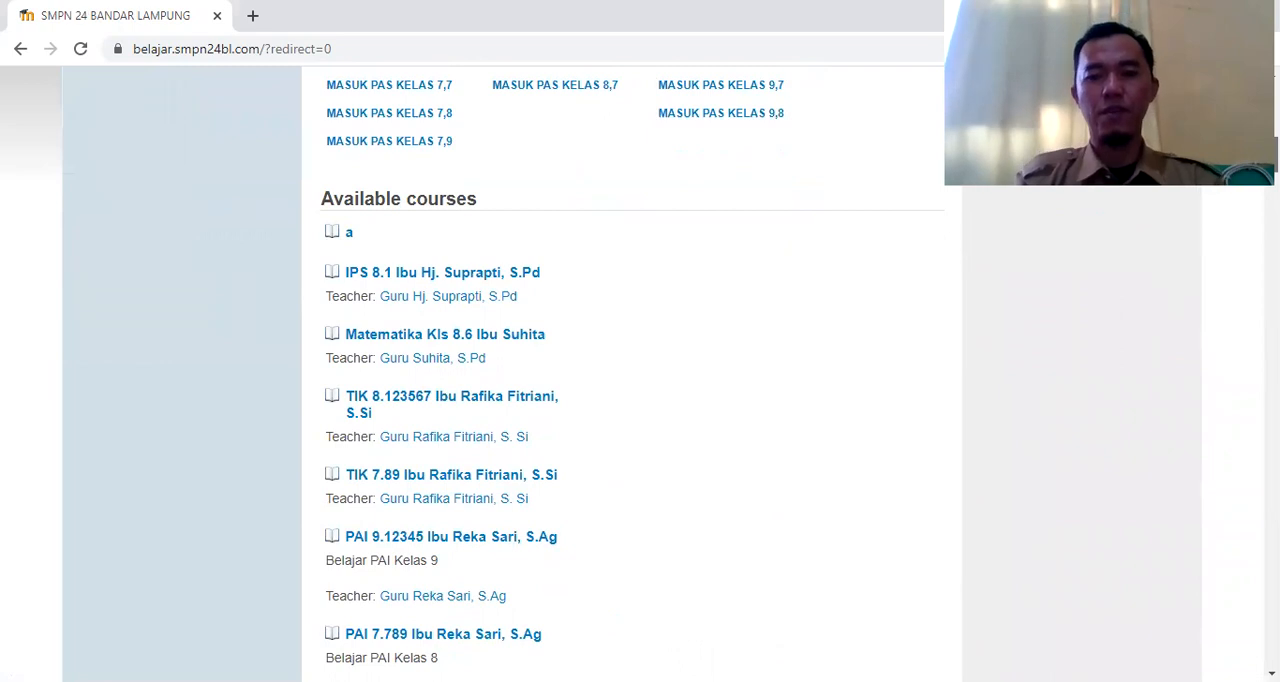
scroll(622, 374, down, 10)
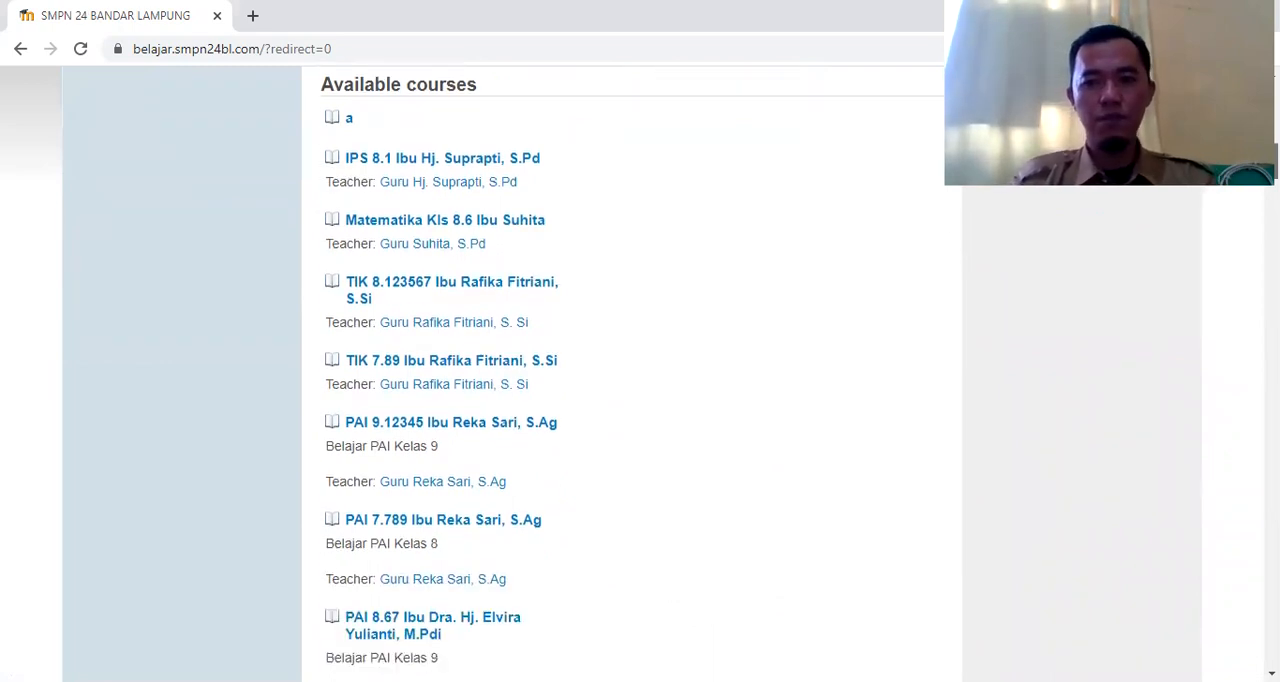
scroll(622, 374, down, 9)
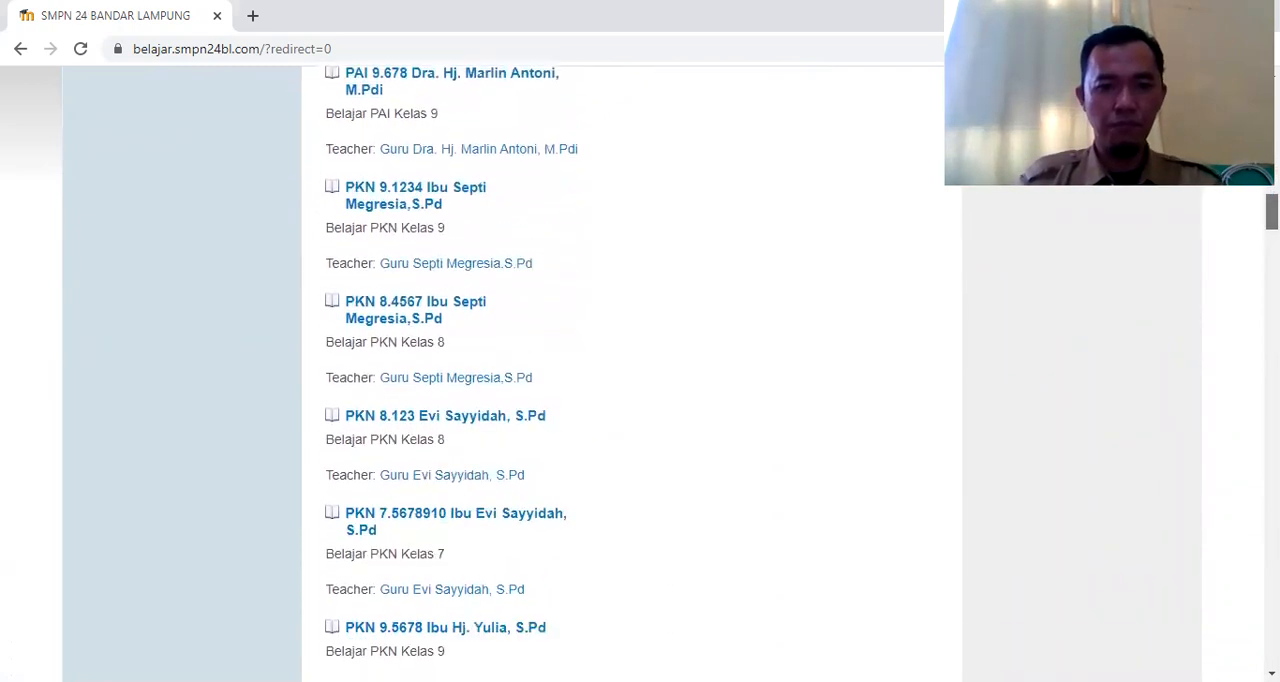
scroll(622, 374, down, 6)
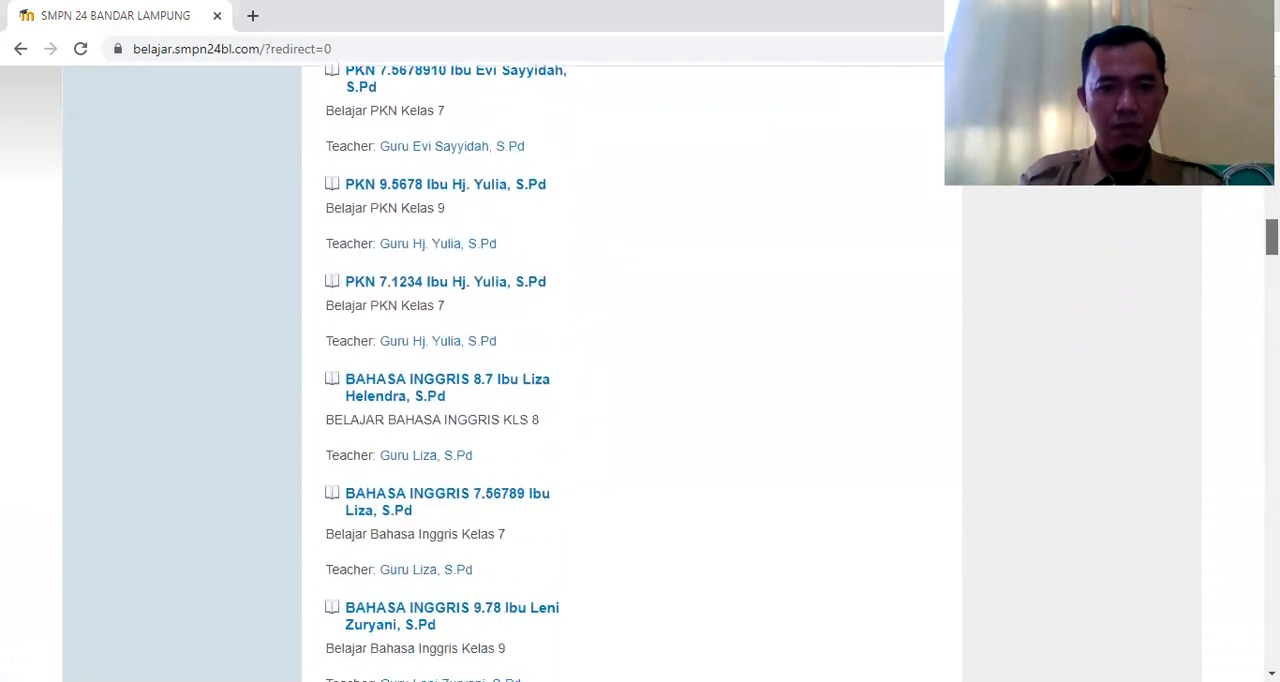
scroll(622, 374, down, 3)
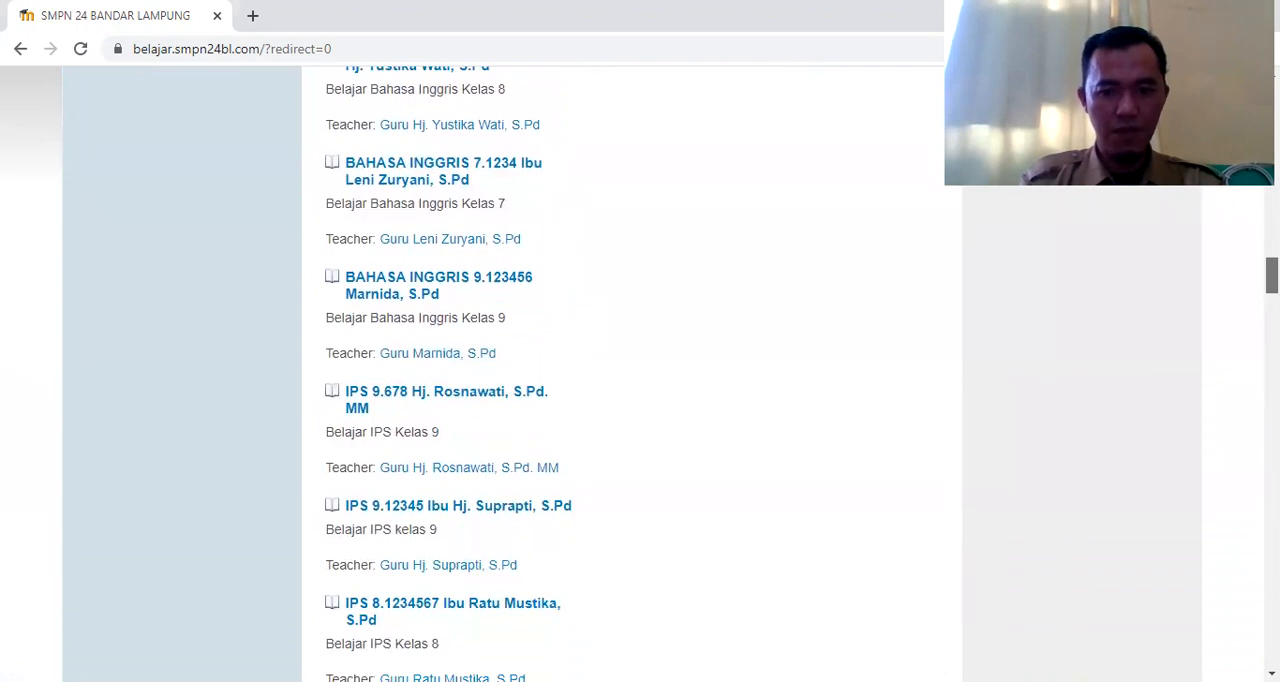
scroll(622, 374, down, 20)
scroll(622, 374, down, 6)
scroll(622, 374, down, 3)
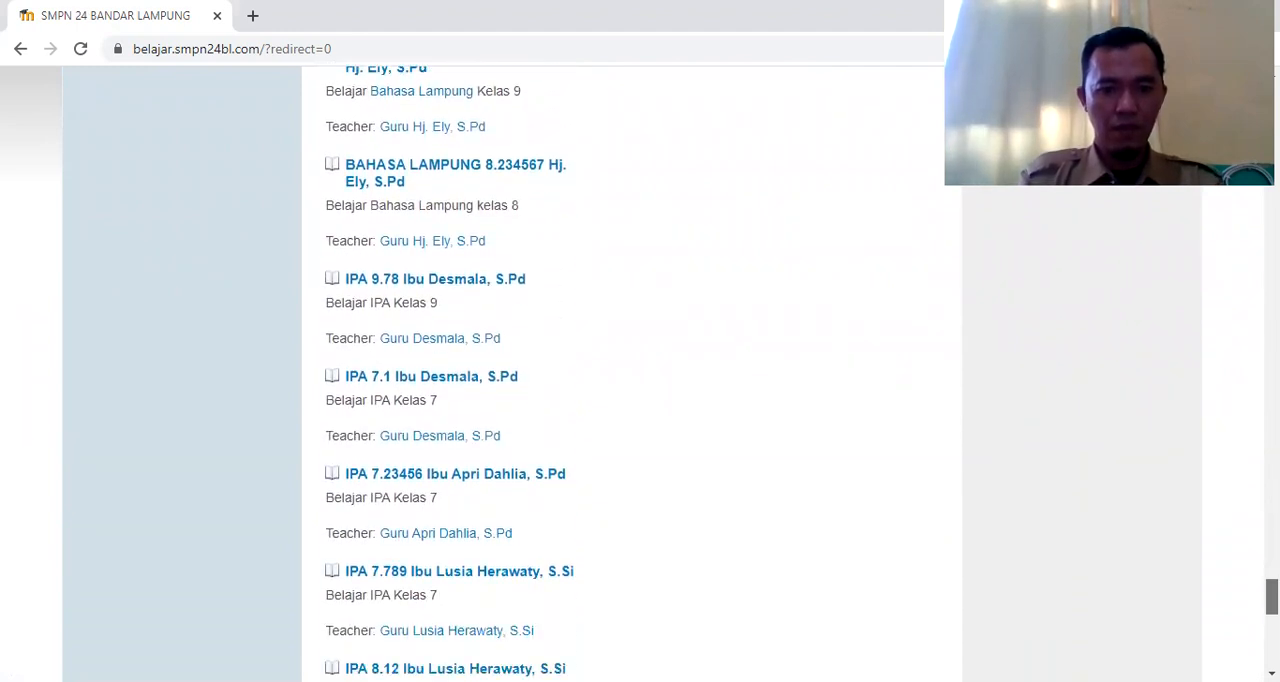
scroll(622, 374, down, 4)
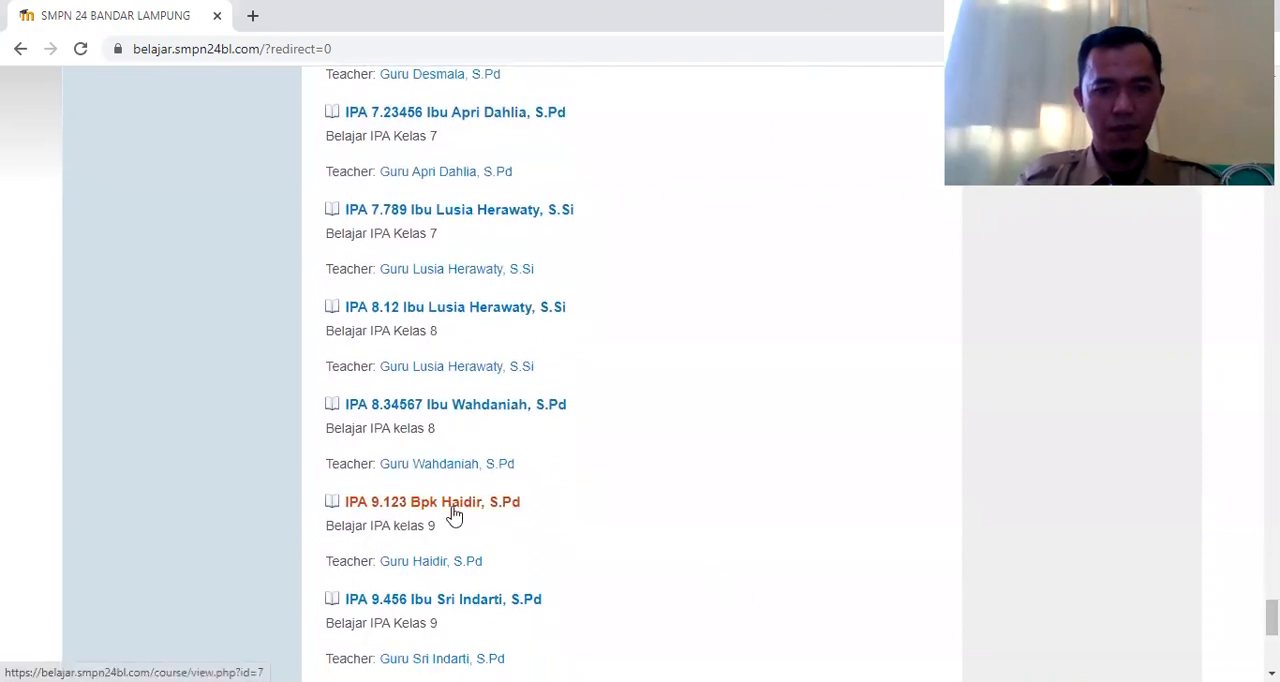
click(457, 512)
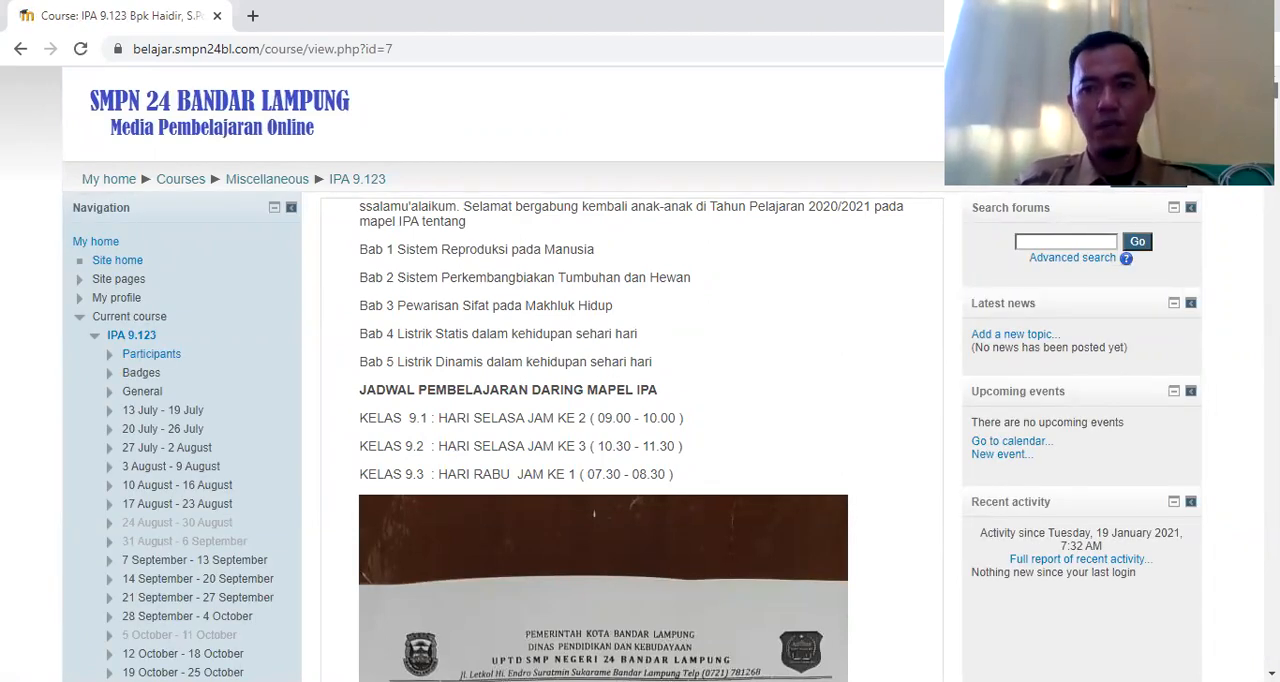
Review the weekly materials, attendance and assignments in the IPA 9.123 course through the 18 January - 24 January section
scroll(624, 493, down, 20)
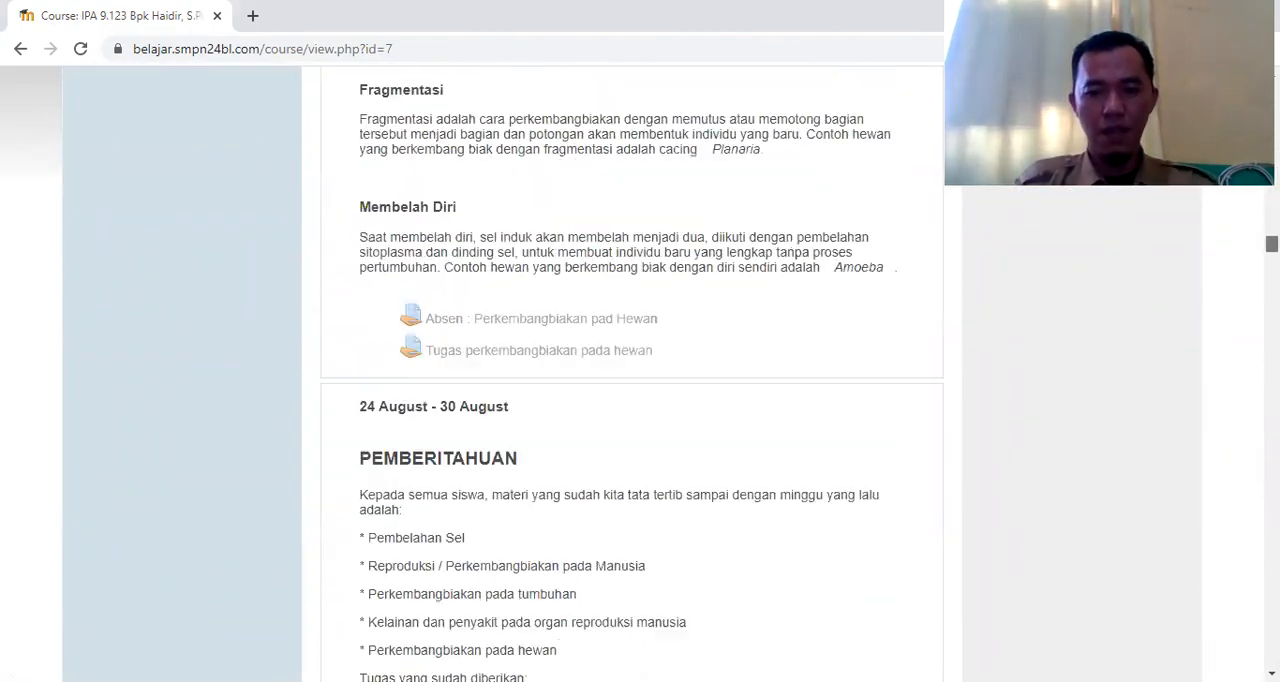
scroll(624, 493, down, 20)
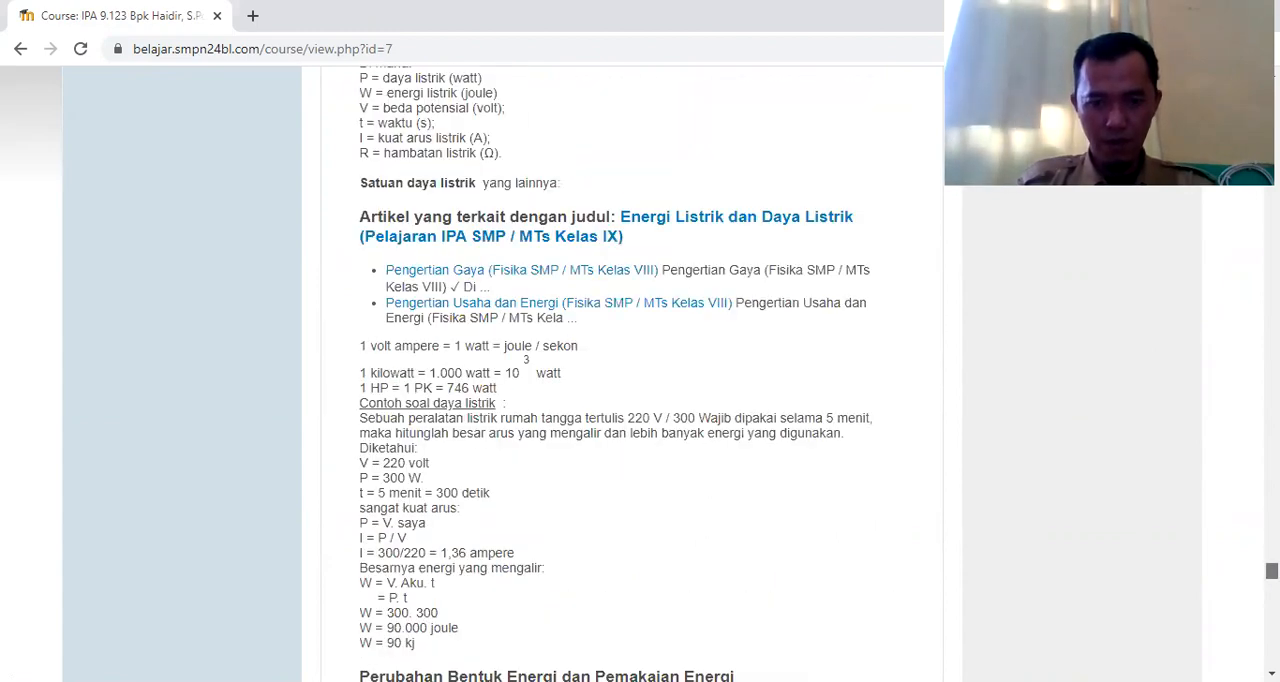
scroll(624, 400, down, 15)
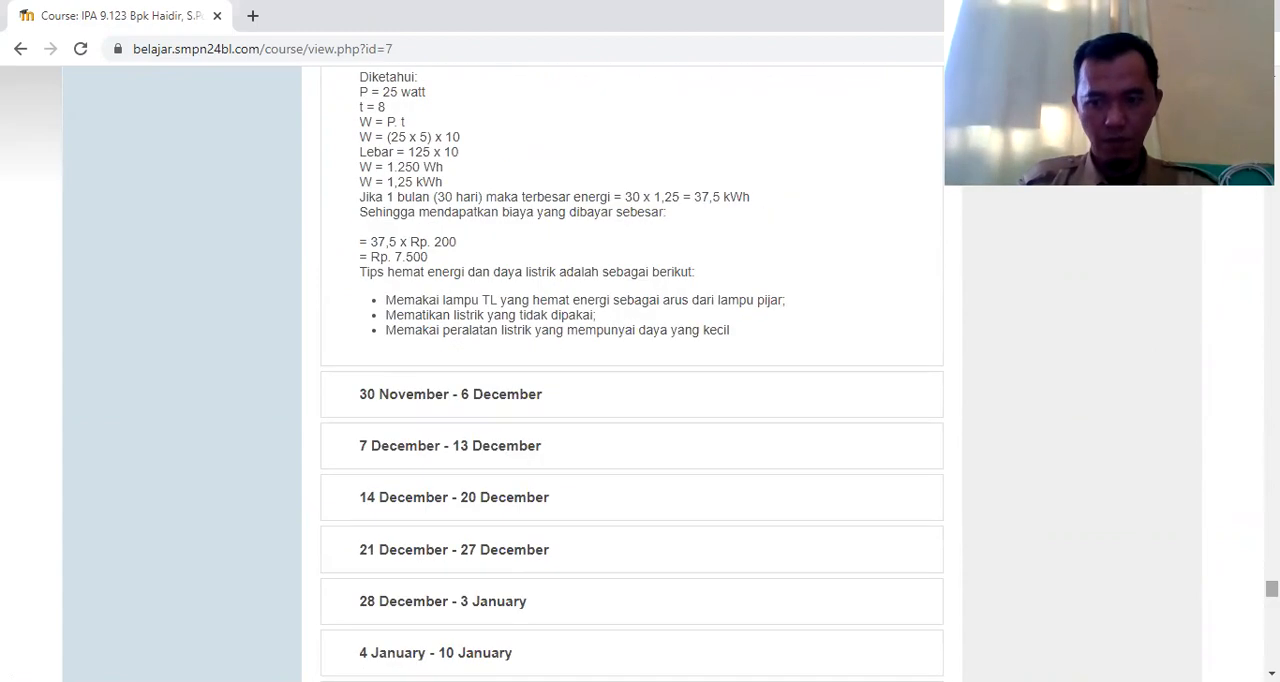
scroll(624, 400, down, 15)
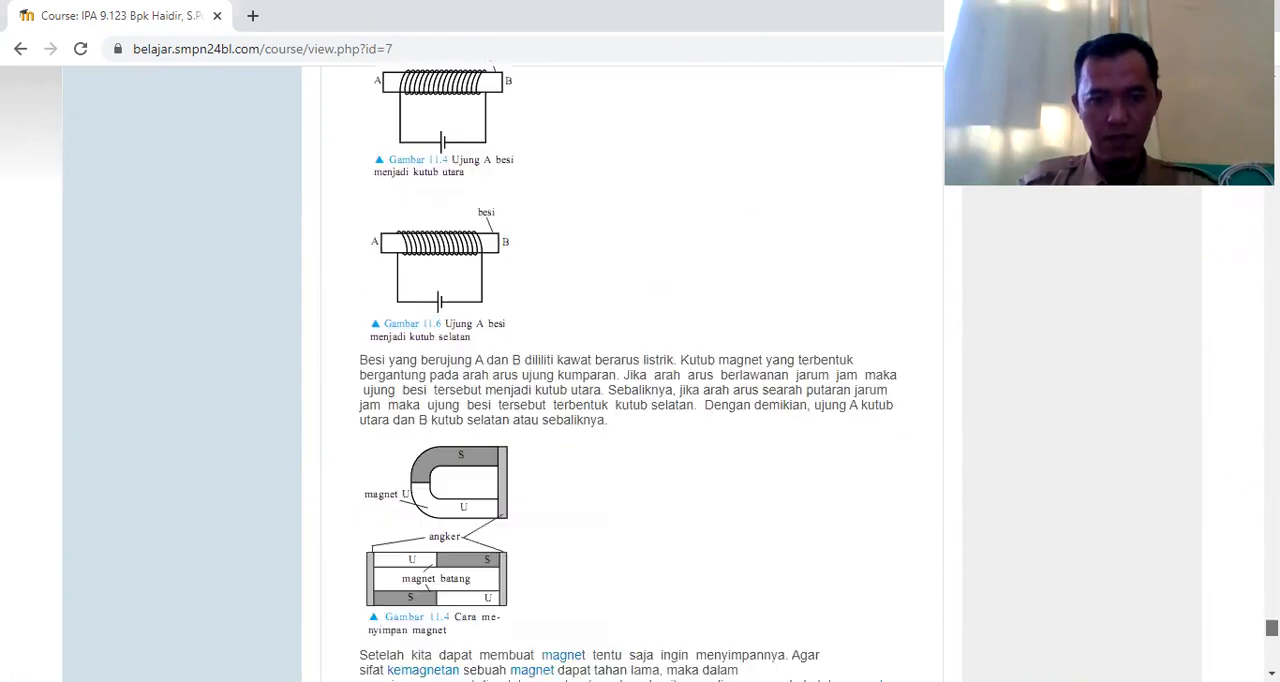
scroll(624, 400, down, 3)
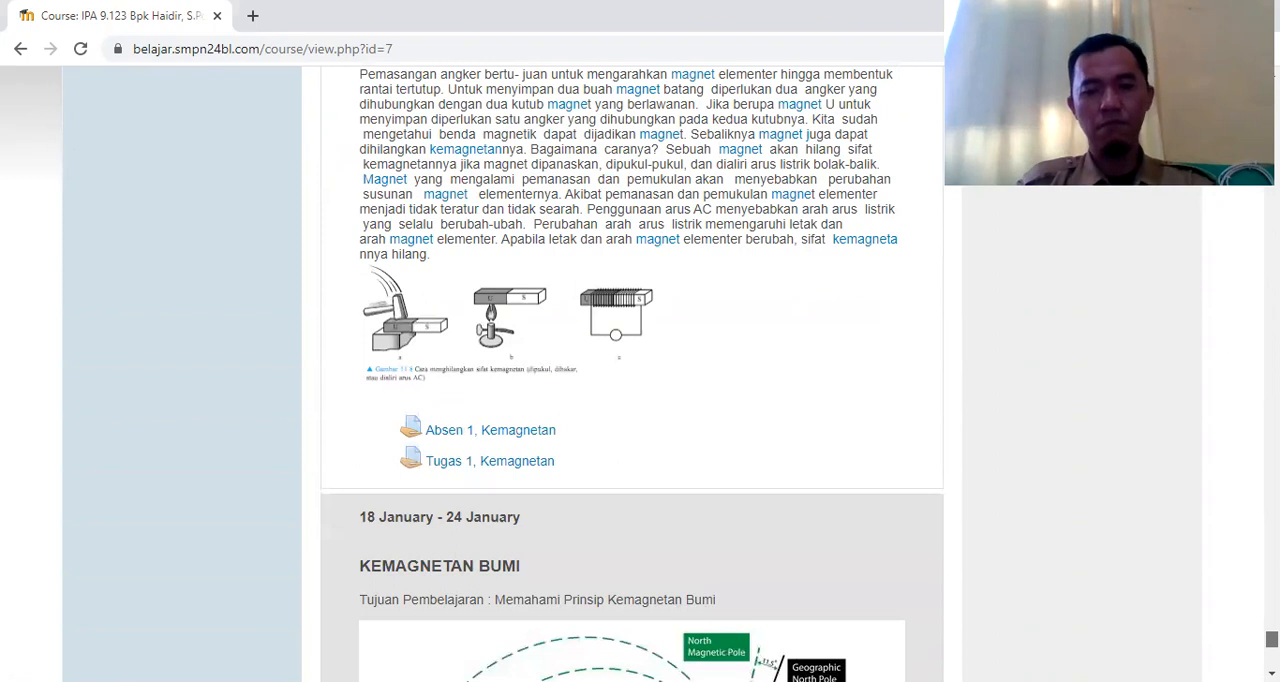
scroll(624, 400, down, 3)
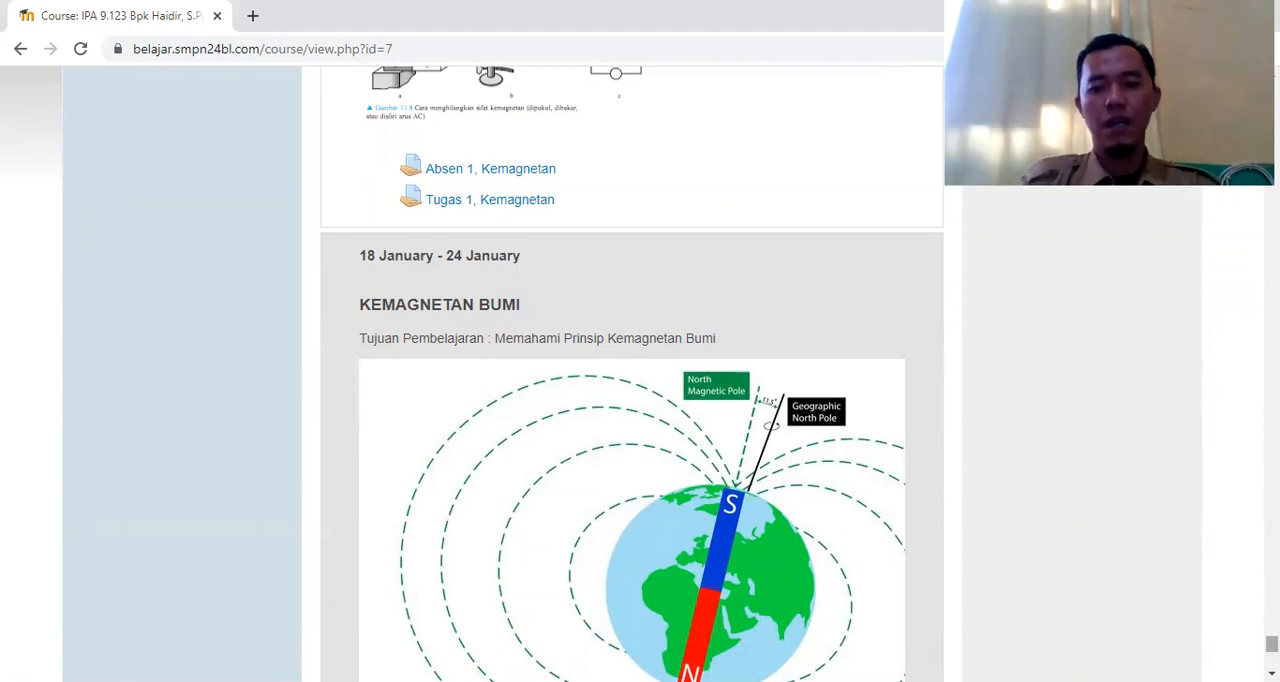
scroll(1076, 544, down, 4)
scroll(1076, 544, down, 3)
scroll(1076, 544, up, 2)
scroll(1076, 544, down, 2)
scroll(1076, 544, down, 4)
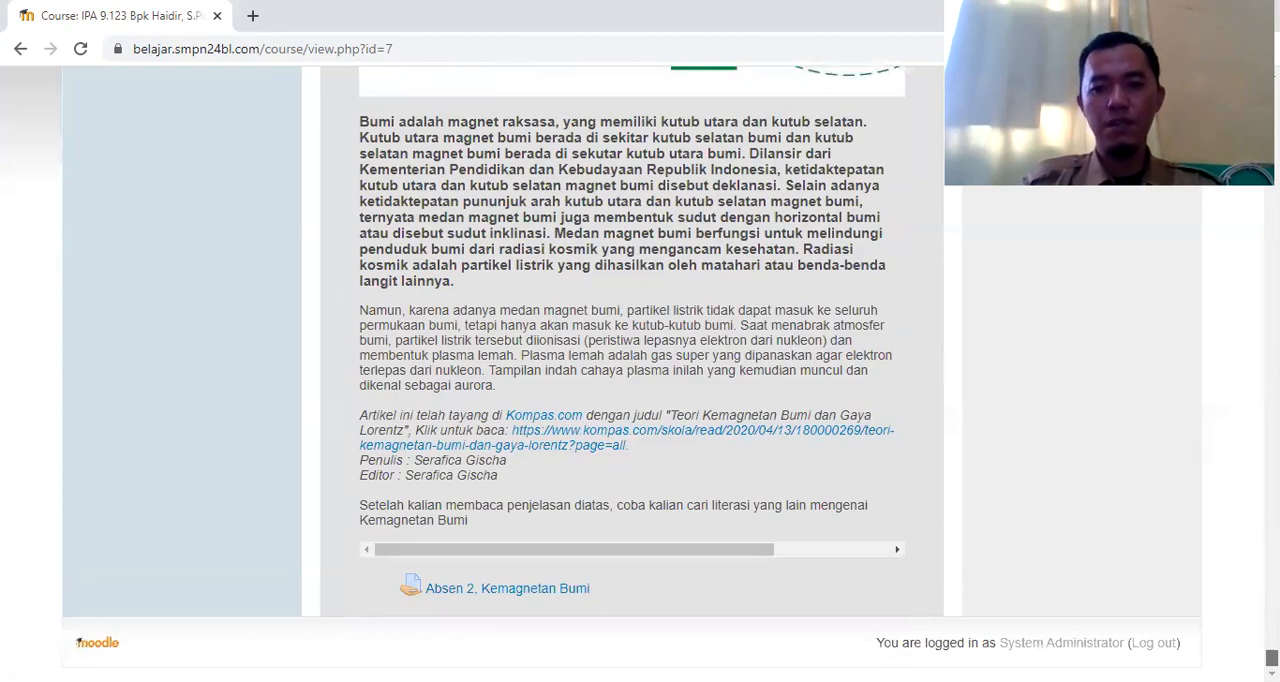
Turn on editing for the IPA 9.123 course and add one weekly section at the end
drag(1272, 657, 1273, 93)
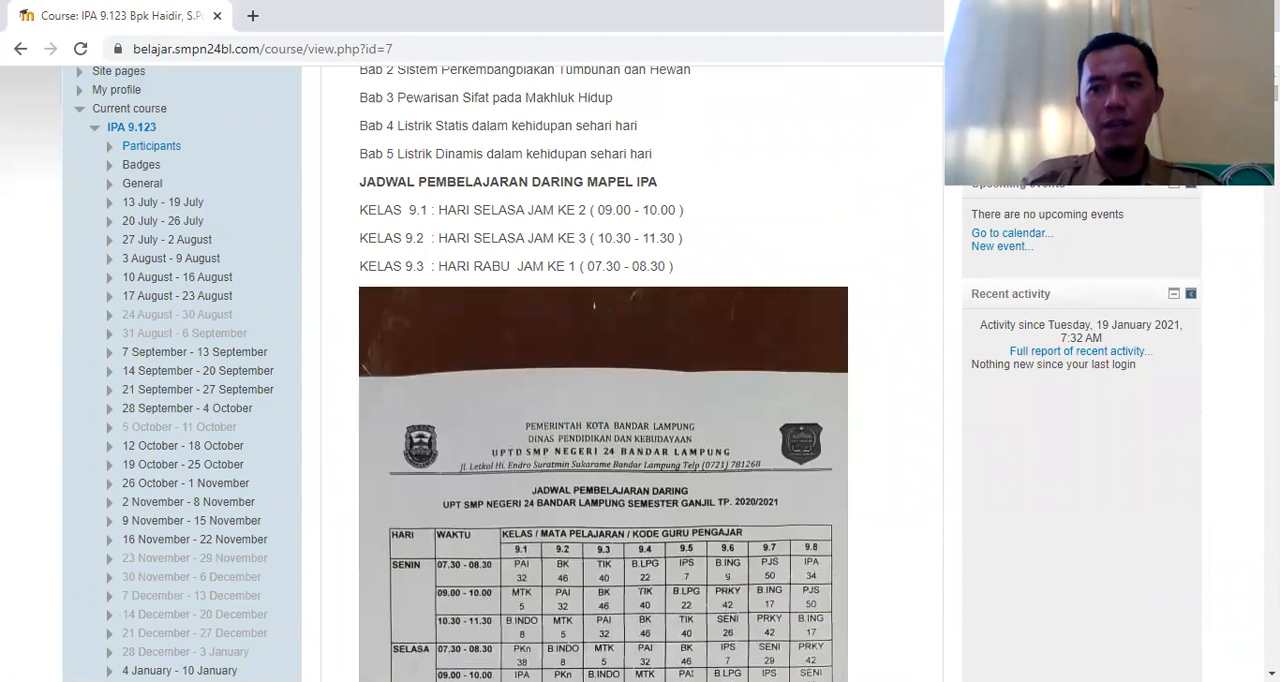
drag(1273, 93, 1273, 89)
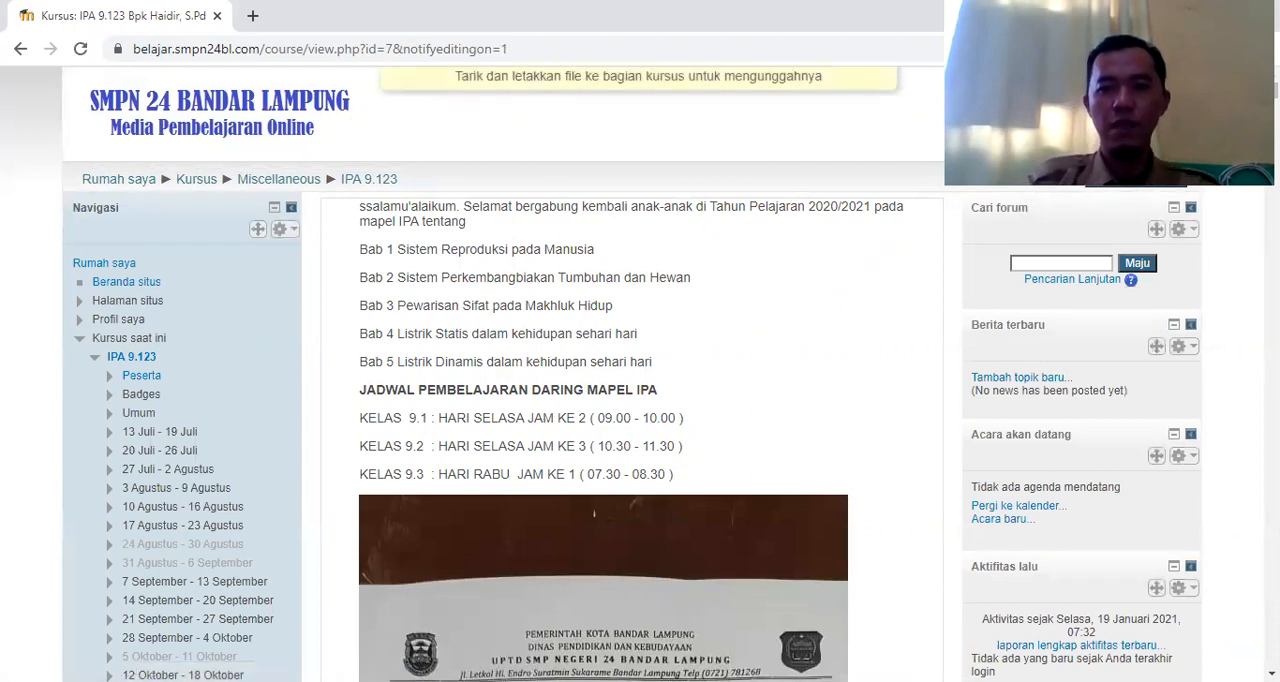
scroll(630, 400, down, 20)
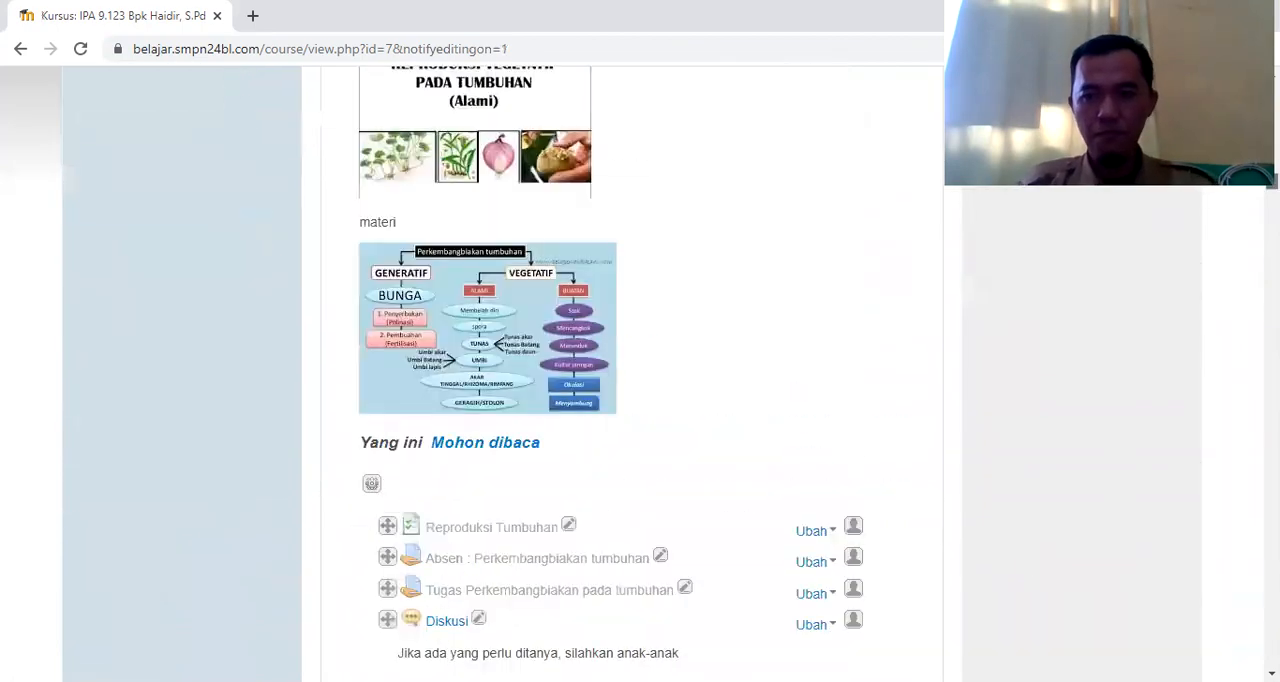
scroll(630, 400, down, 15)
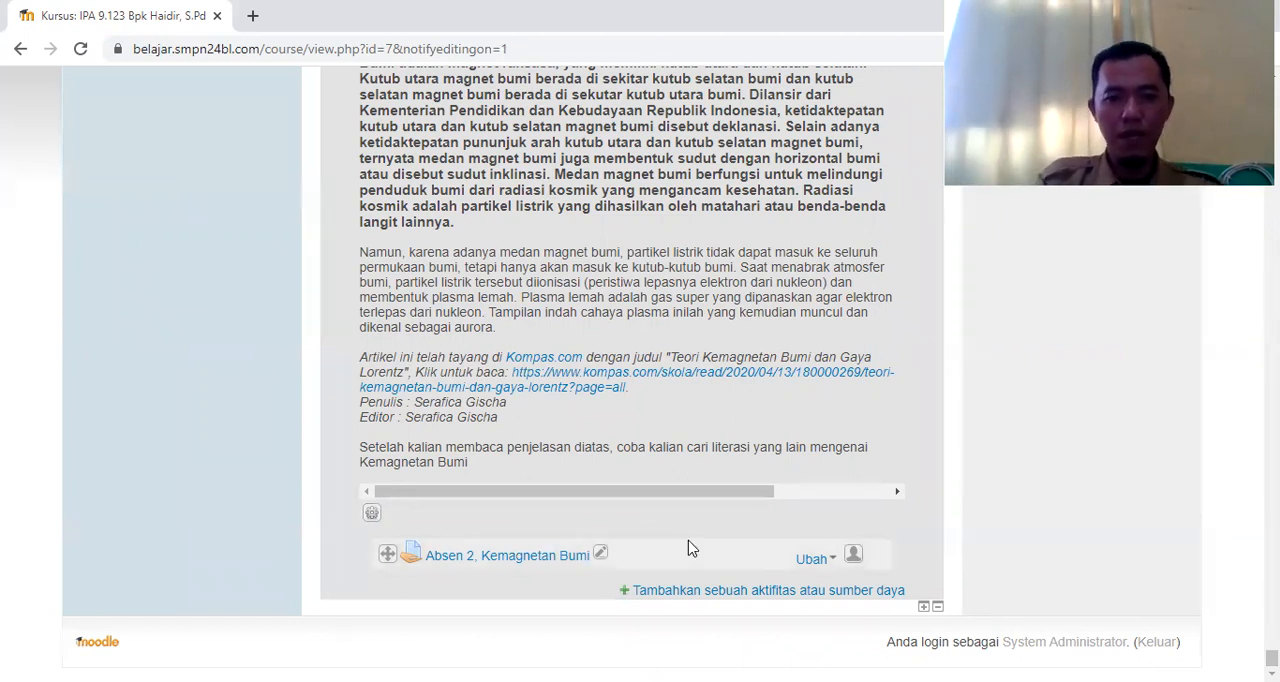
click(923, 610)
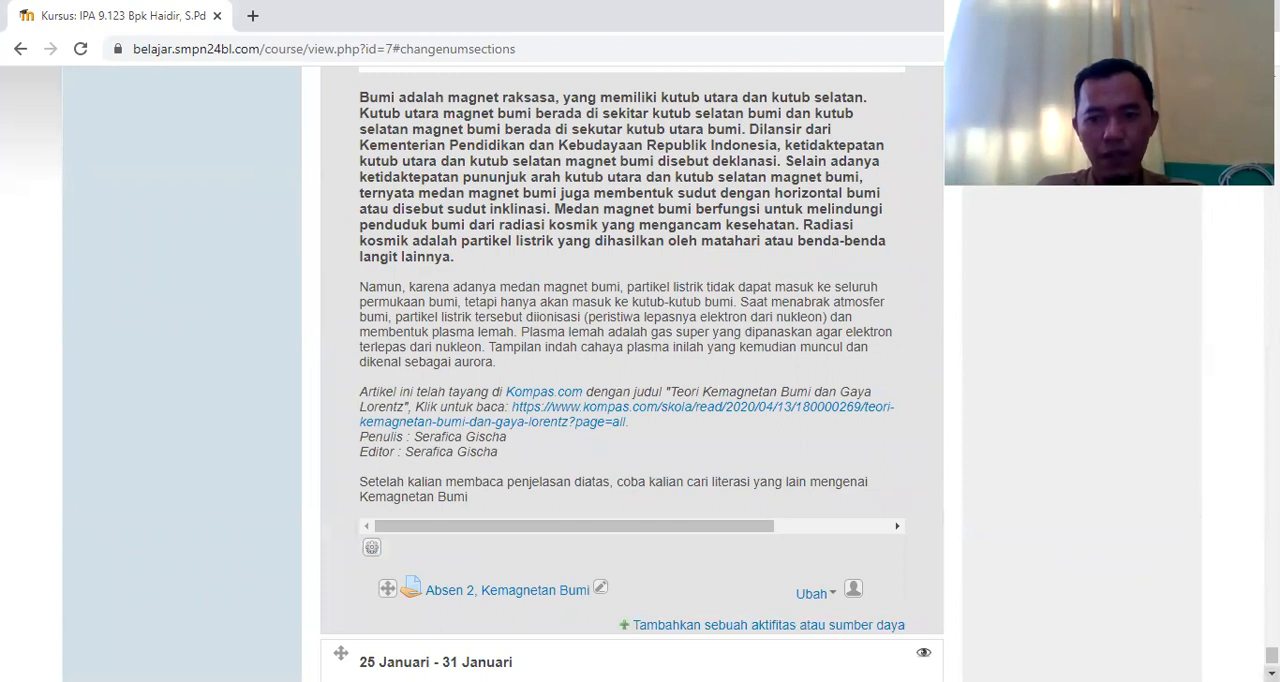
Hide the 25 Januari - 31 Januari section from students and open its summary for editing
scroll(855, 601, down, 3)
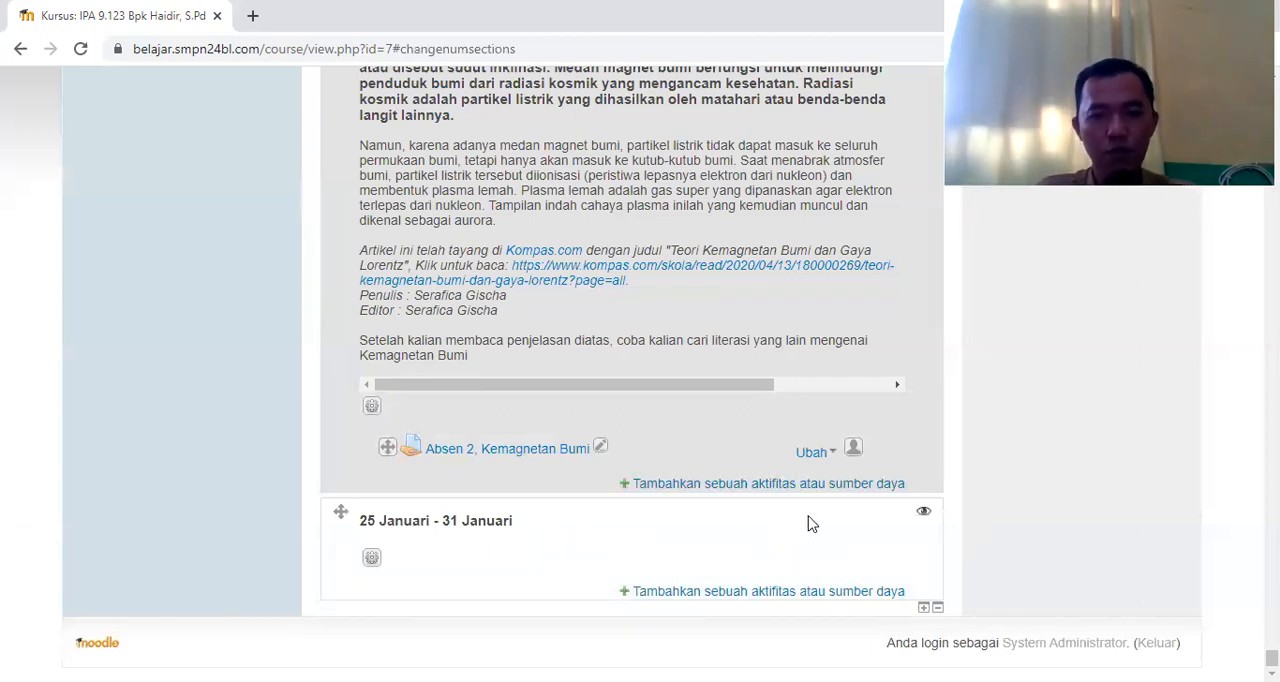
click(922, 516)
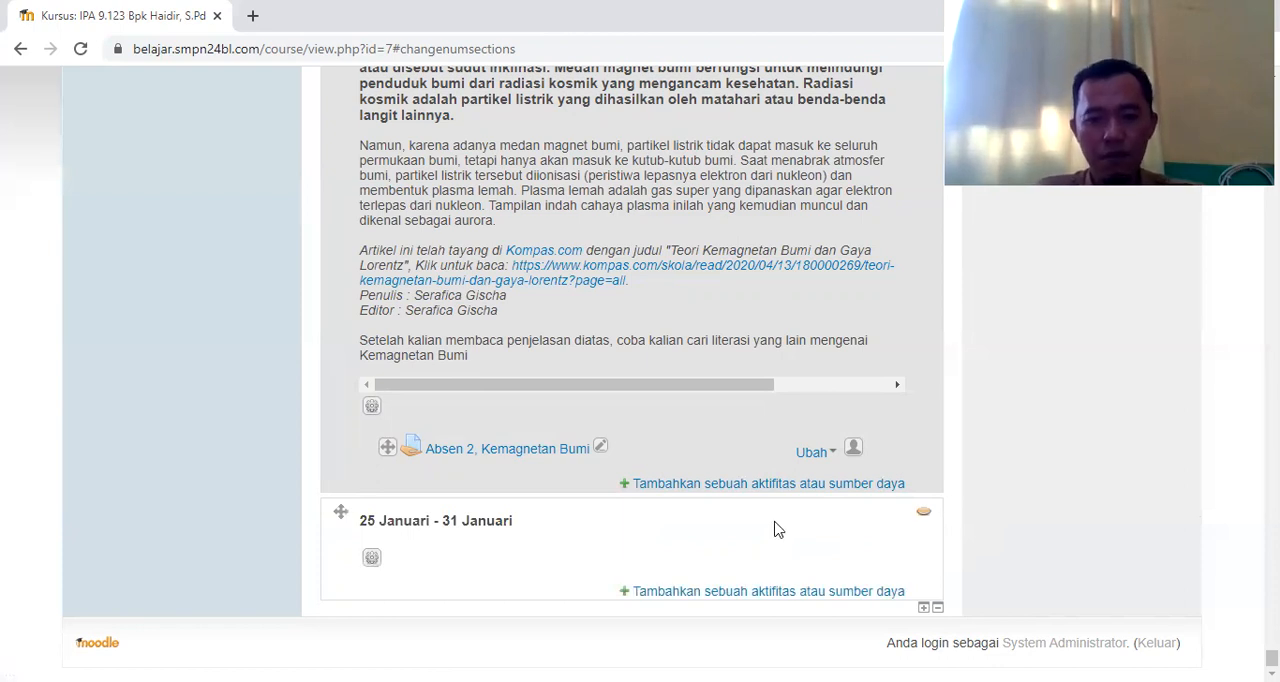
click(373, 562)
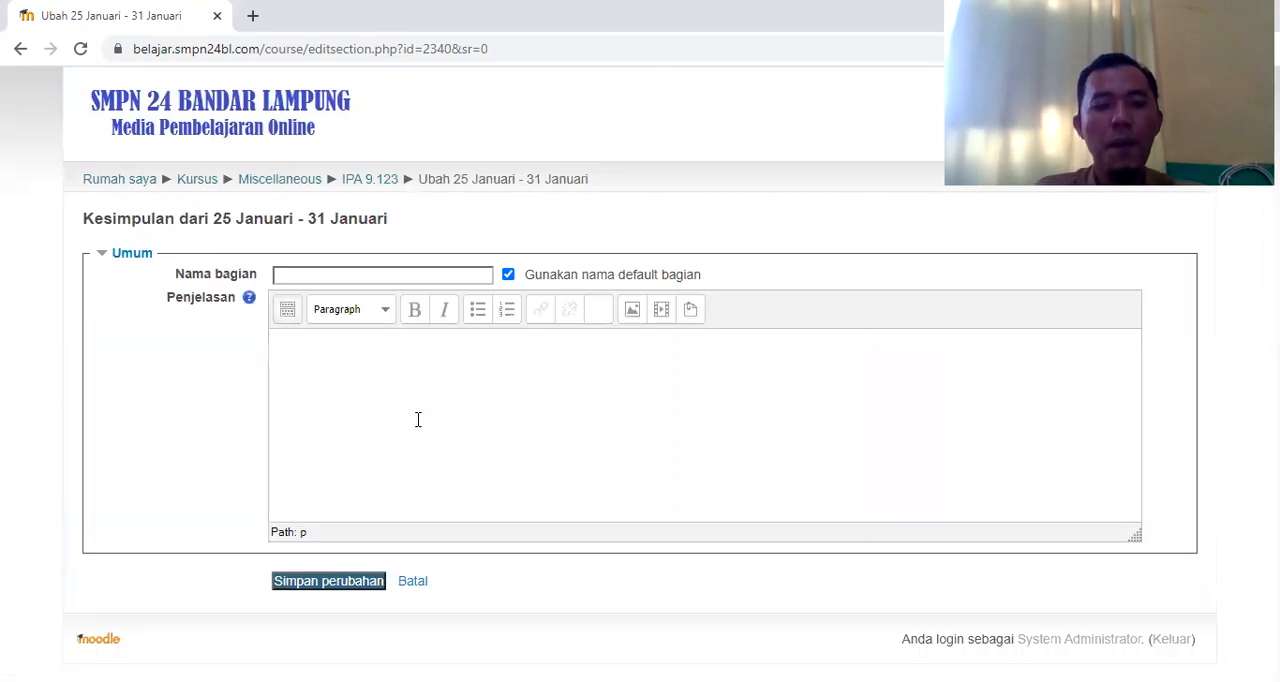
click(508, 276)
click(449, 283)
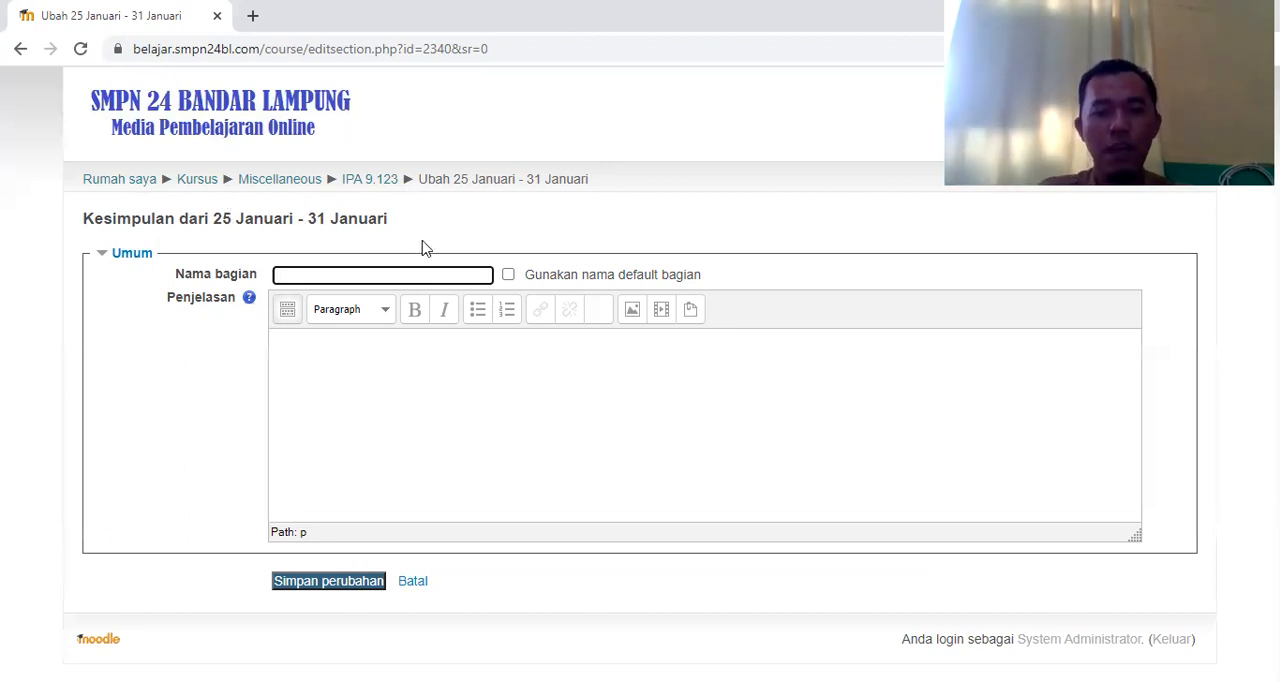
click(508, 276)
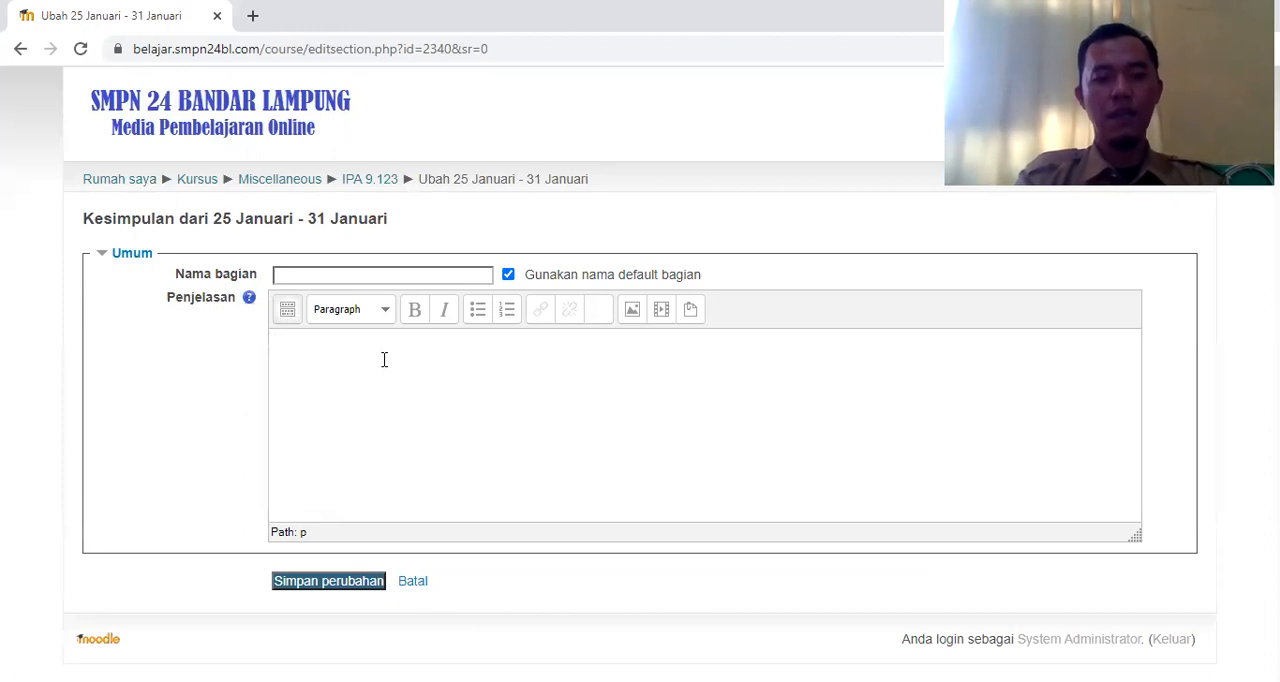
Enter "GAYA LORENTZ" as the heading text in the description of the 25 Januari - 31 Januari section
text(GA)
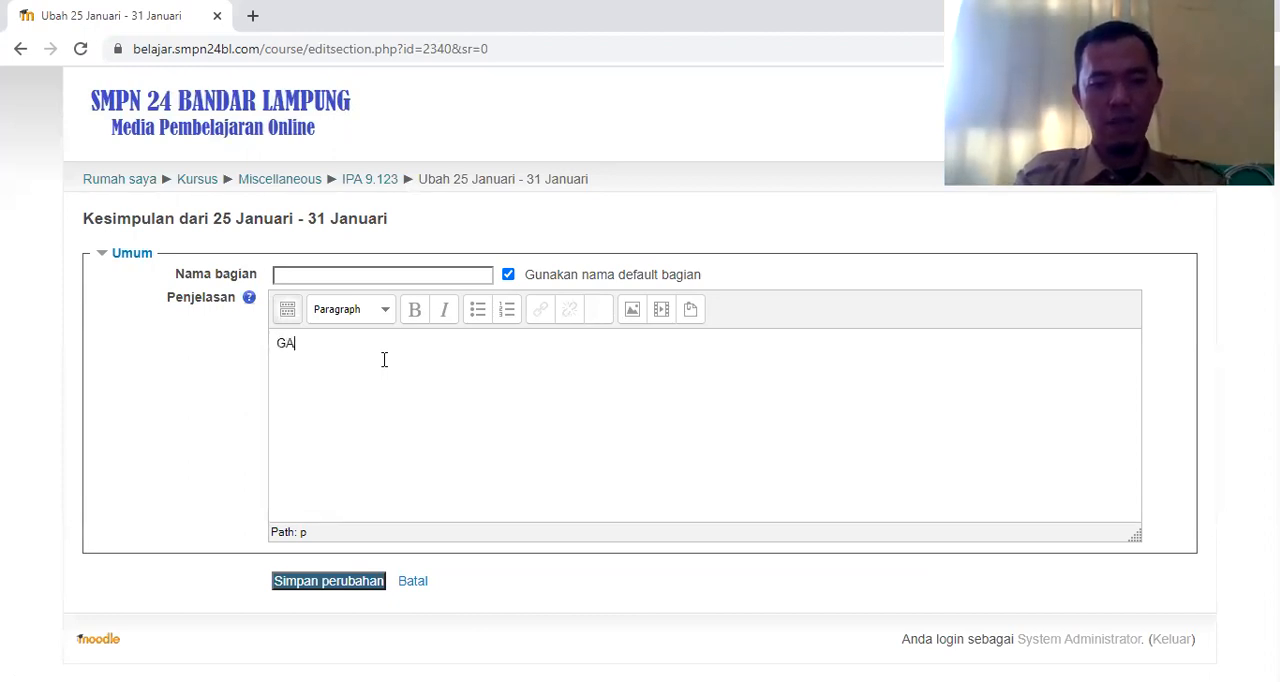
text(YA LORENT)
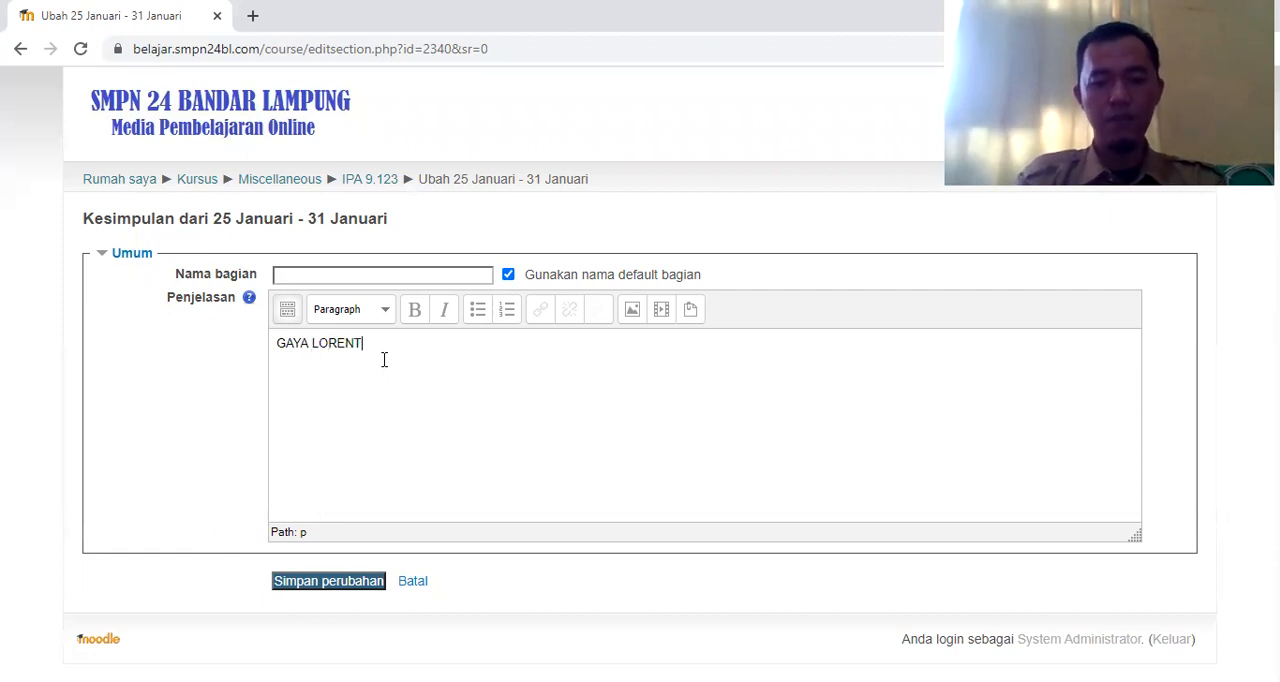
text(Z)
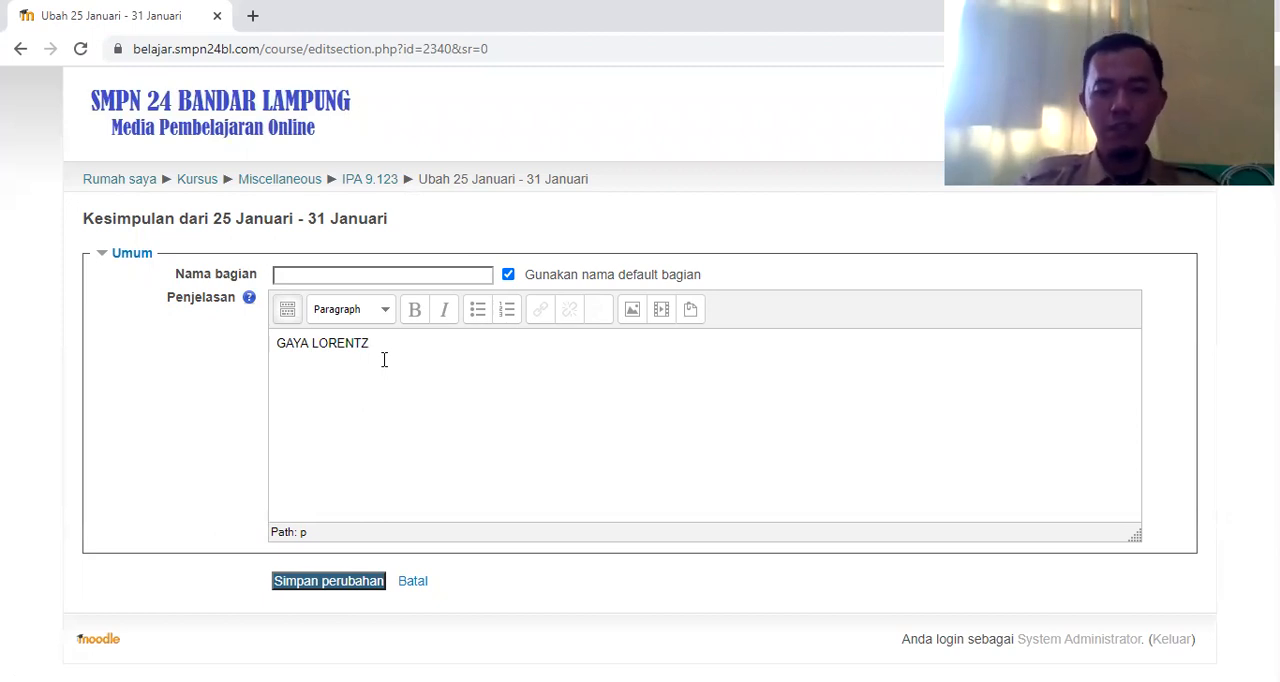
Add the line "Tujuan Pembelajaran : ..." below the GAYA LORENTZ heading, followed by a new empty line
key(Return)
text(Tujuan Pembelajaran : )
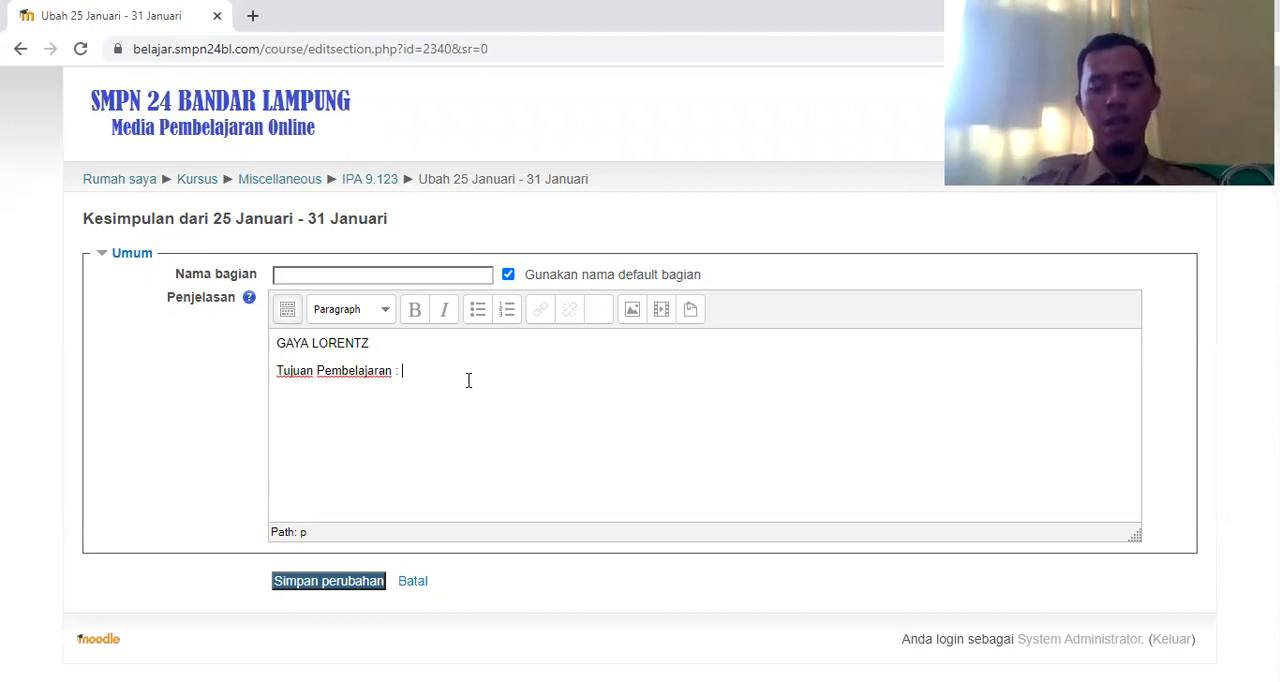
text(...)
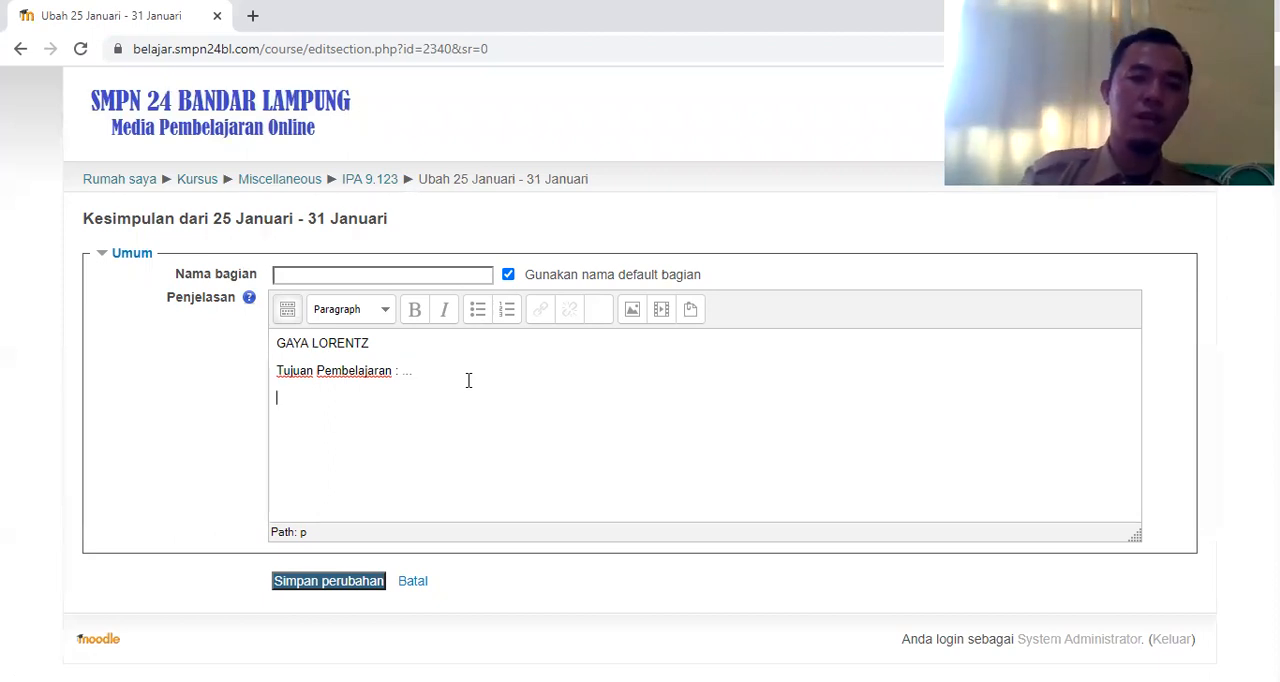
key(Return)
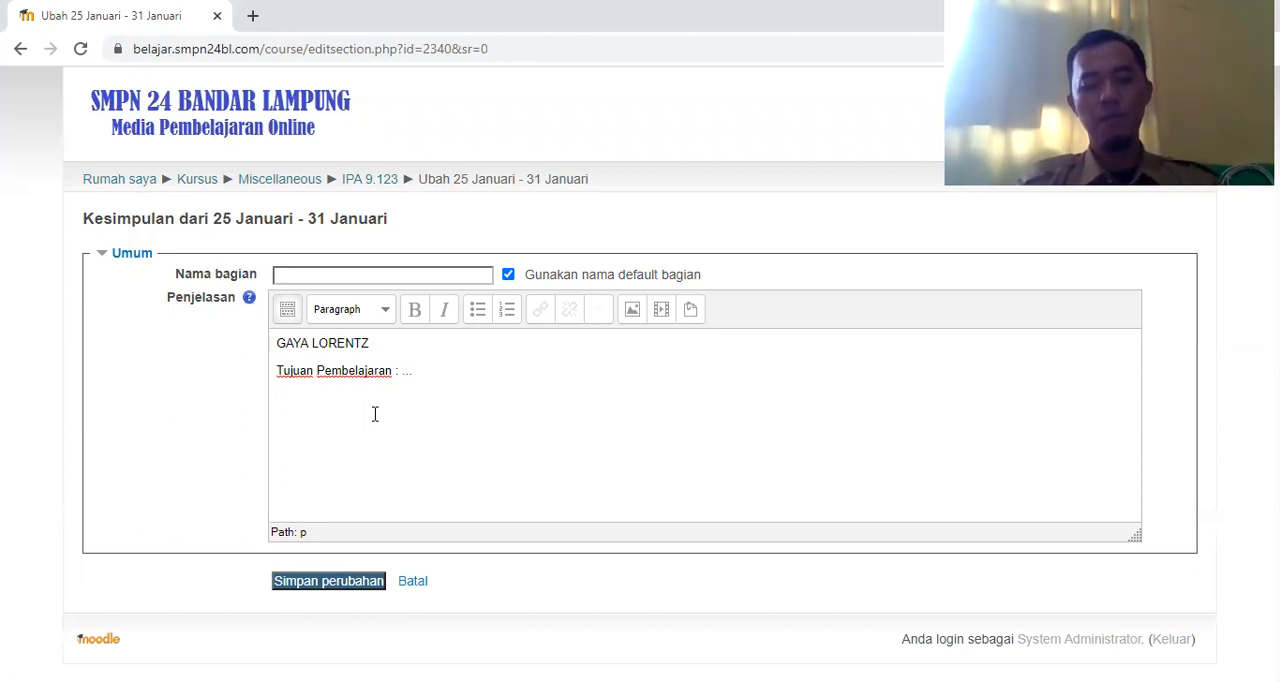
Enter "V" on its own line below the learning objectives and start inserting a link on it
click(282, 424)
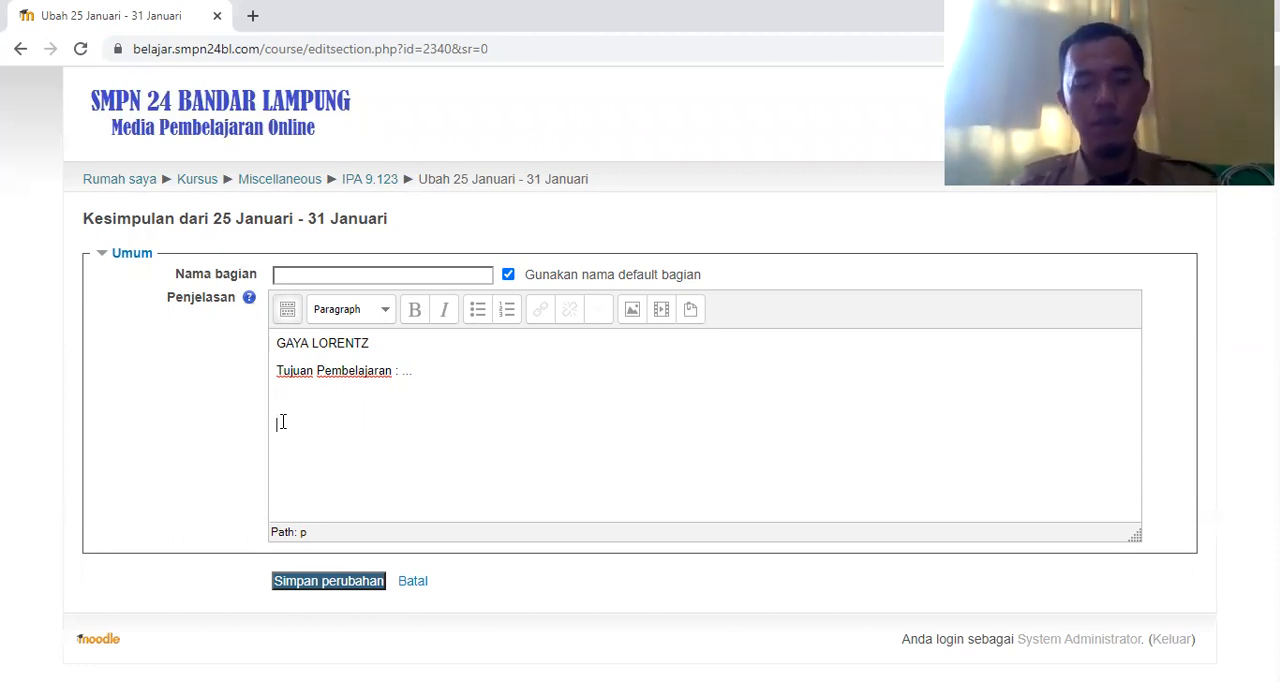
text(hal)
key(BackSpace)
key(BackSpace)
key(BackSpace)
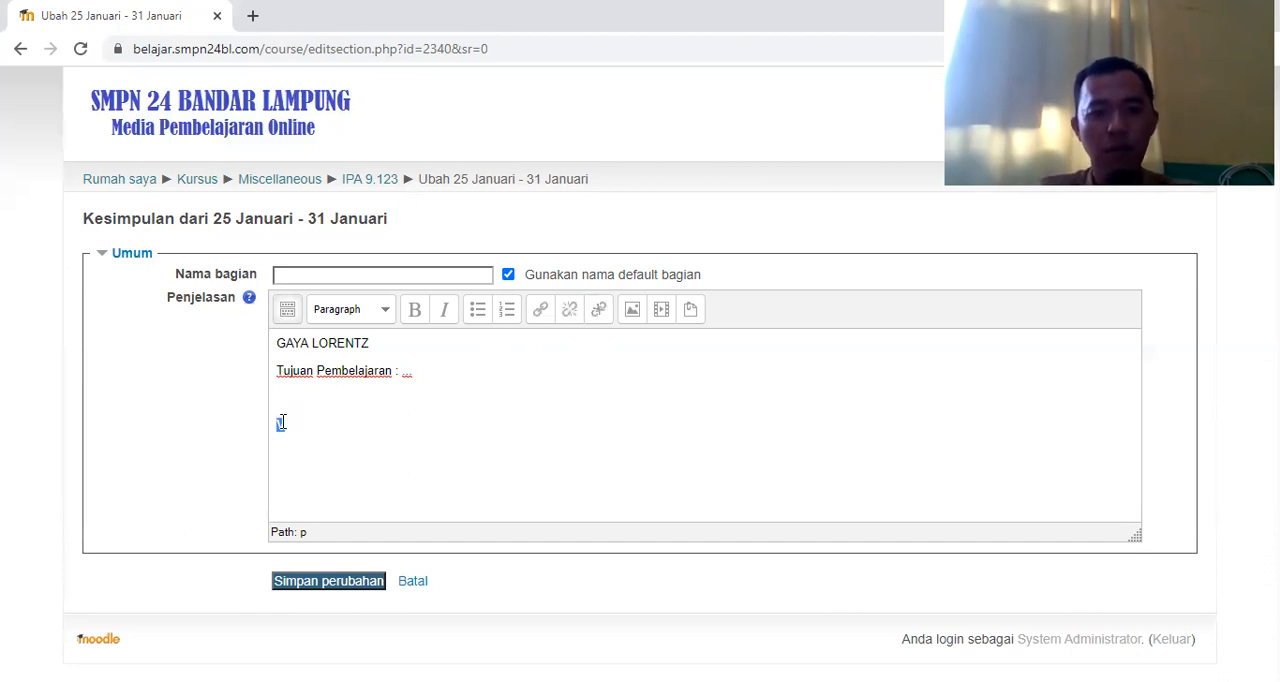
click(541, 316)
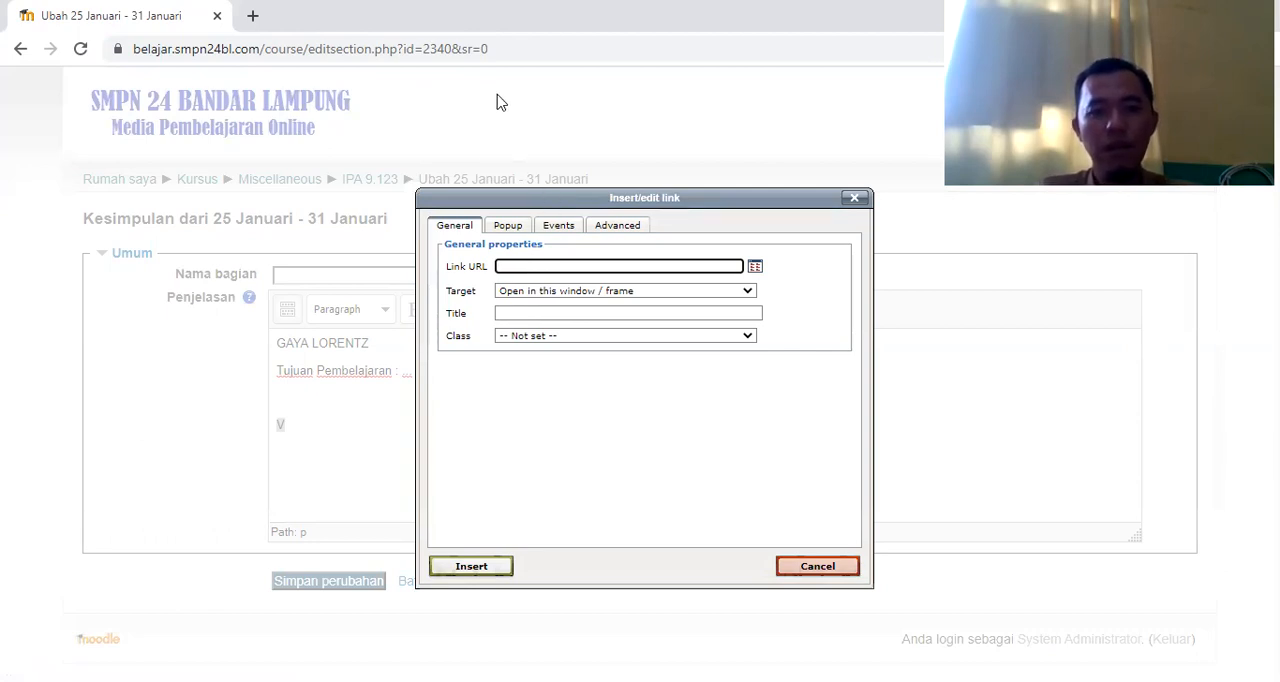
Open YouTube in a new browser tab and show the channel's own uploaded videos
click(255, 18)
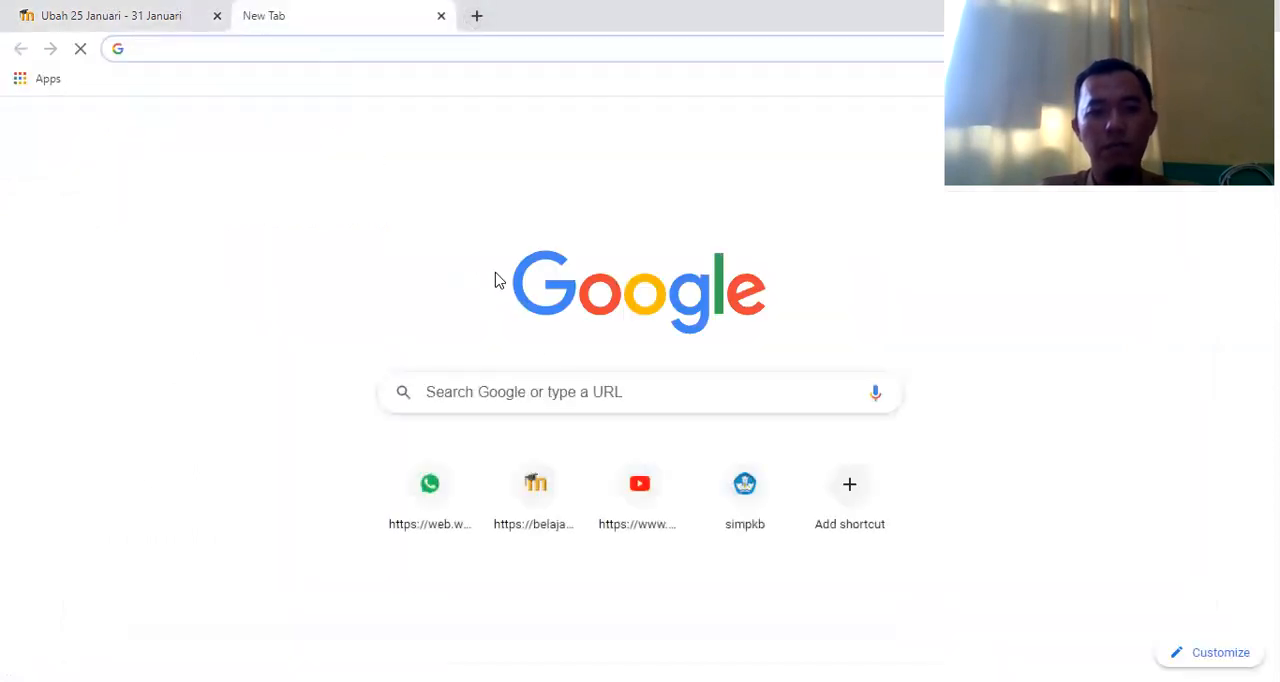
click(640, 490)
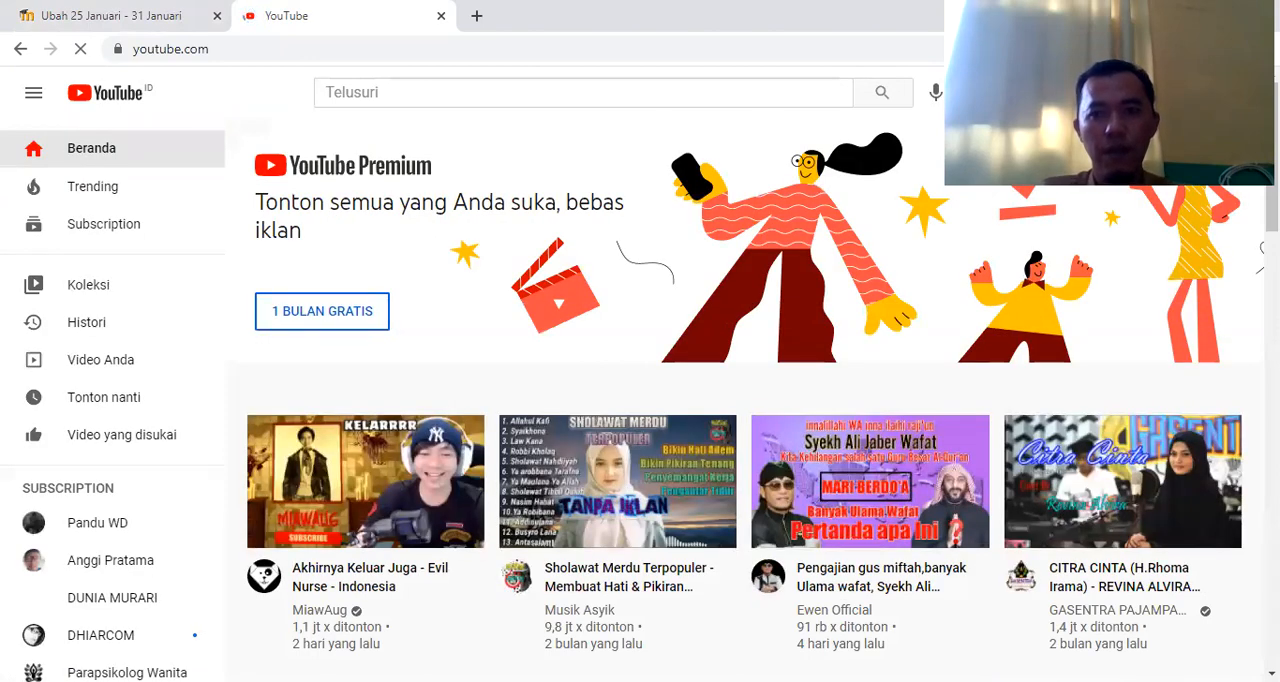
click(1228, 49)
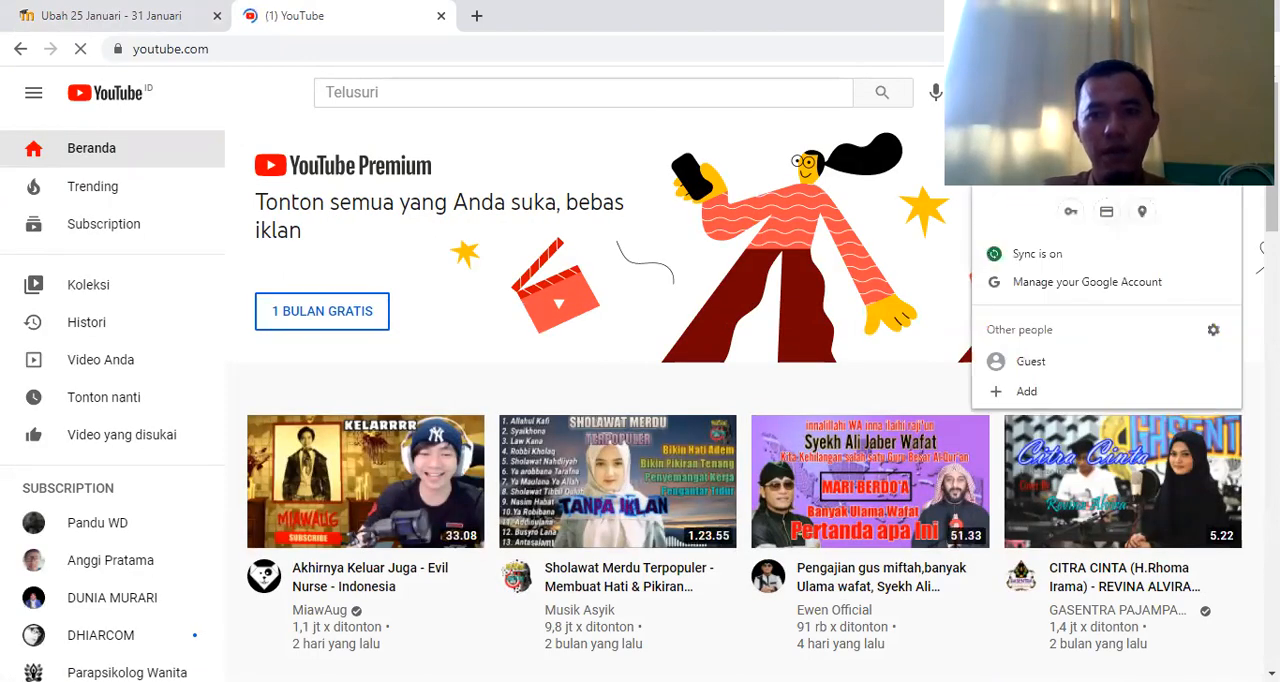
click(736, 182)
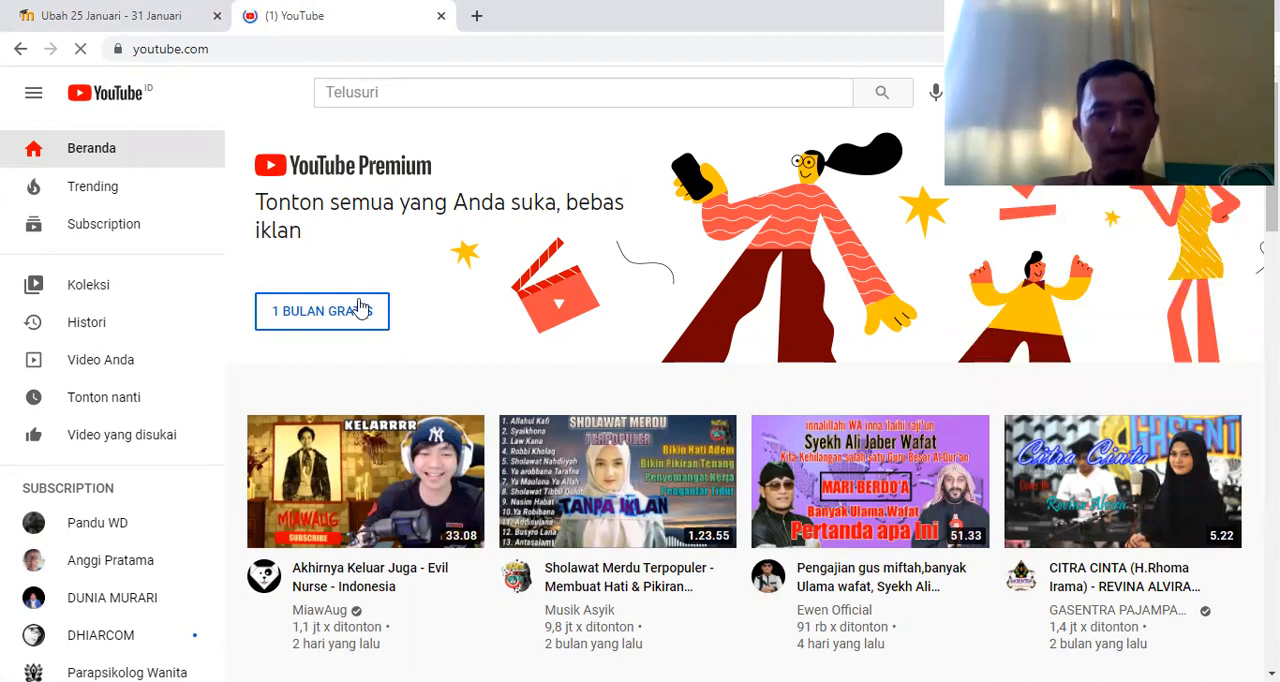
click(86, 290)
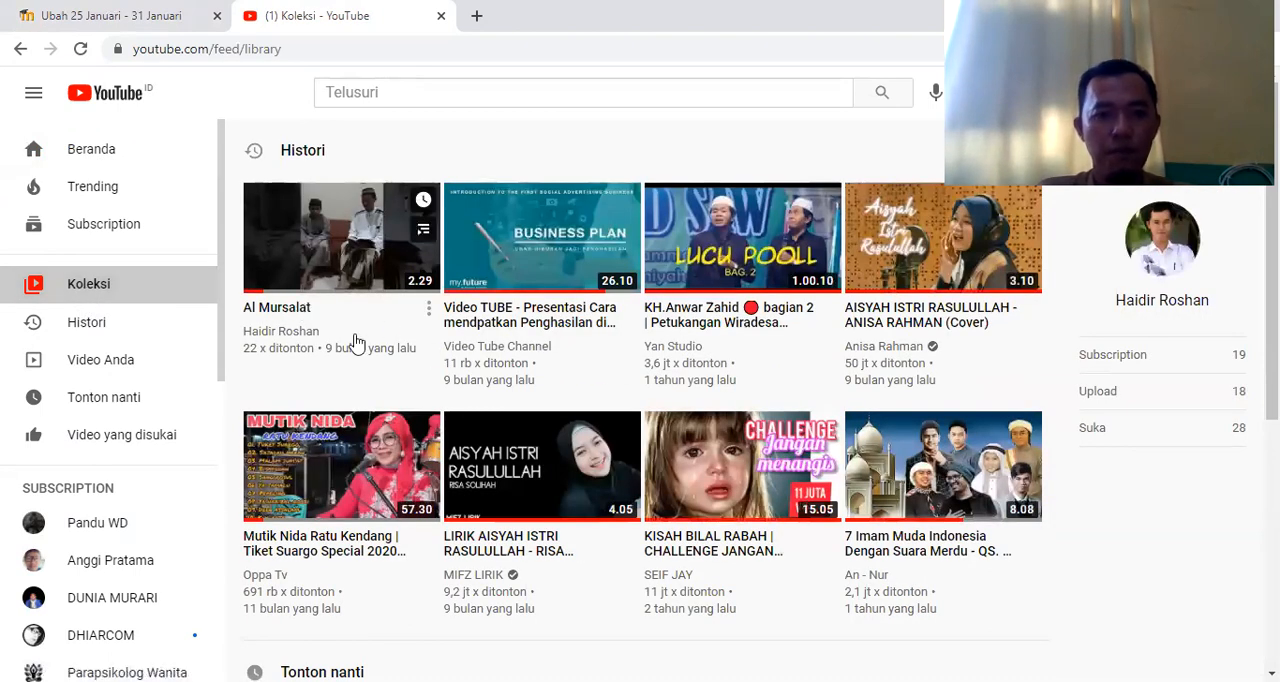
click(100, 368)
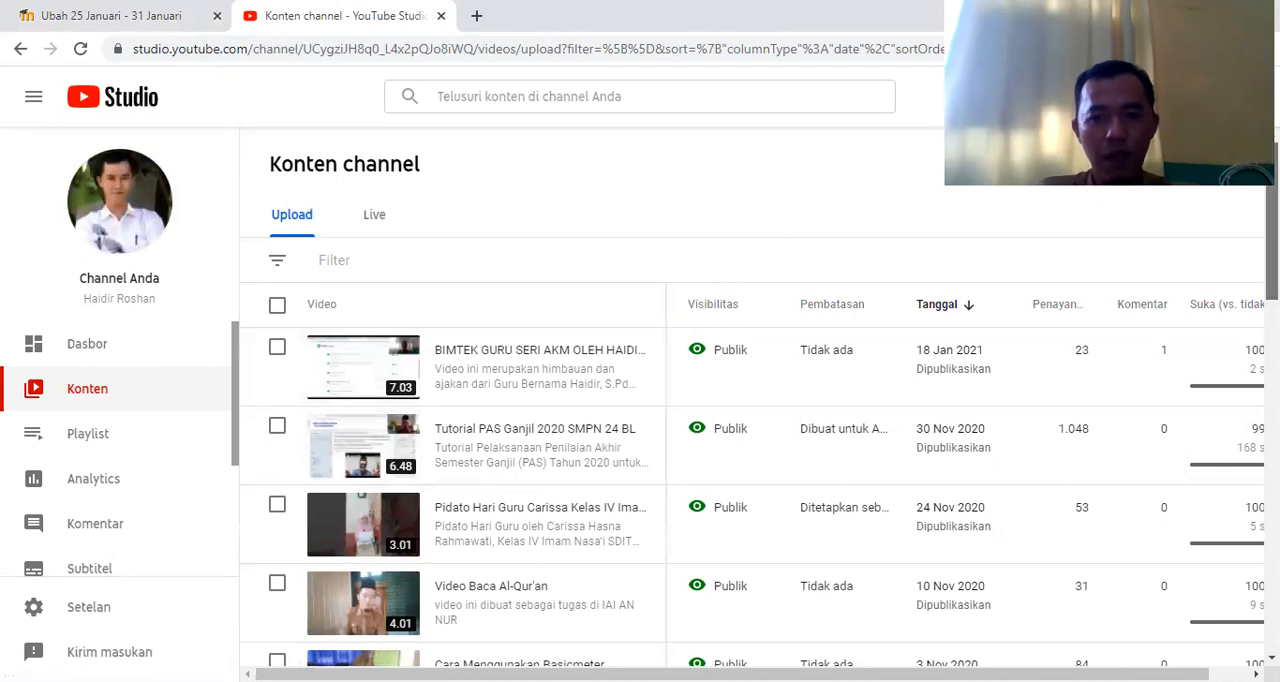
Find the 6.49-long "Hukum Coulomb" video among the channel's uploads and open its details
scroll(1272, 220, down, 3)
scroll(1272, 260, down, 2)
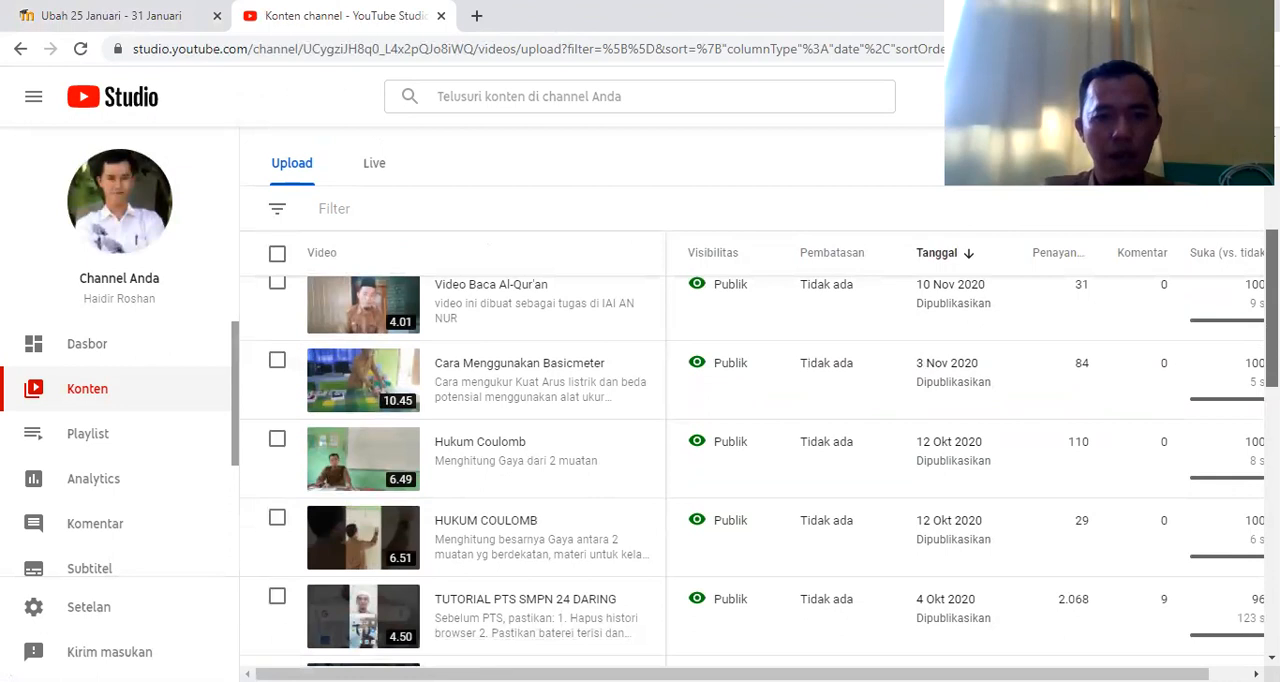
scroll(528, 362, down, 1)
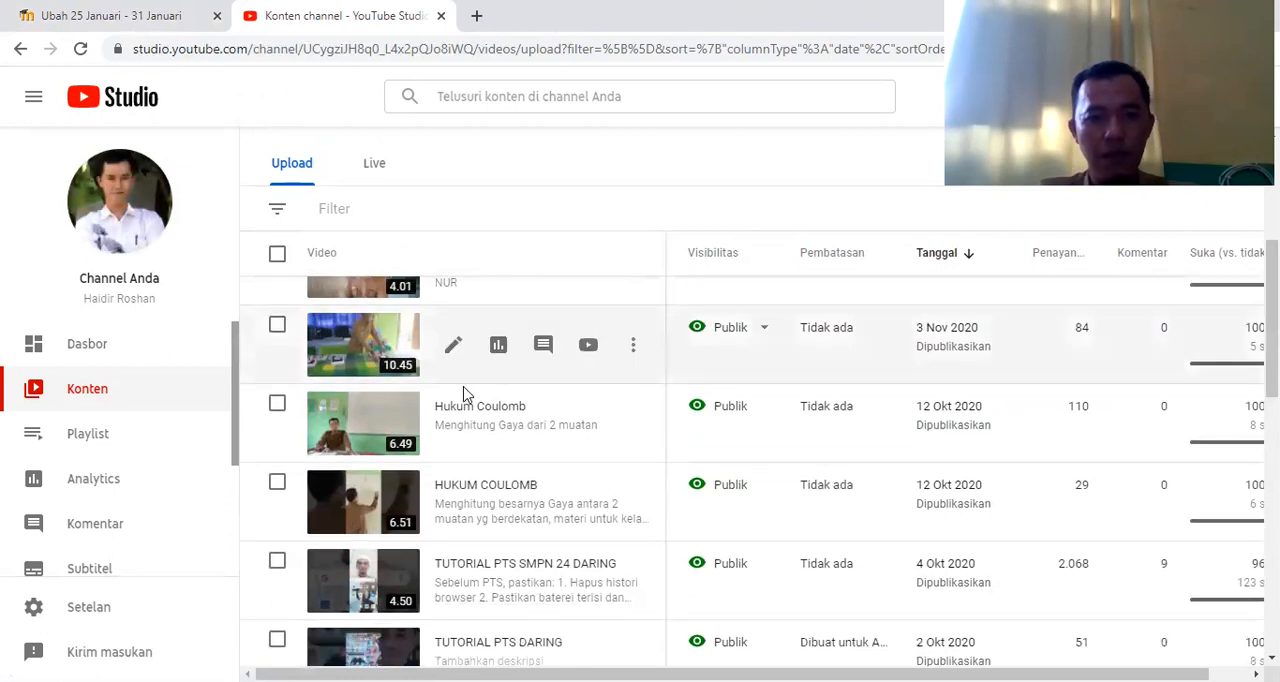
click(362, 432)
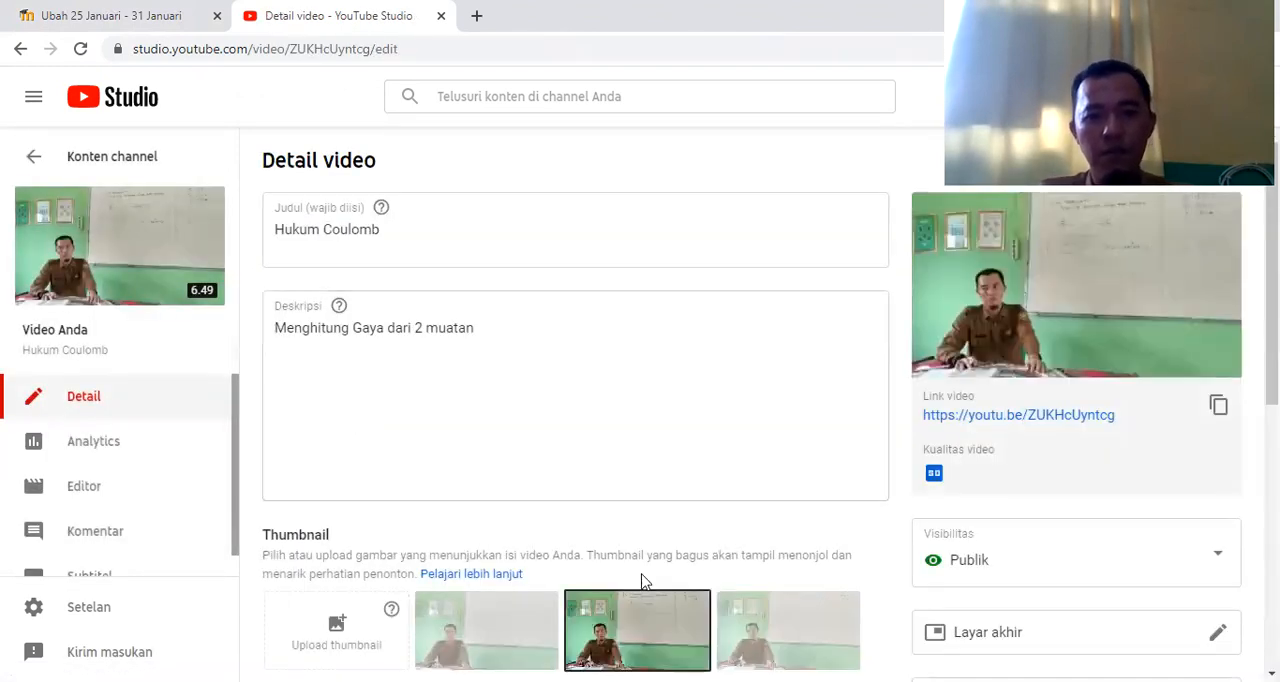
Play the Hukum Coulomb video preview and look through the video's detail settings
click(1014, 220)
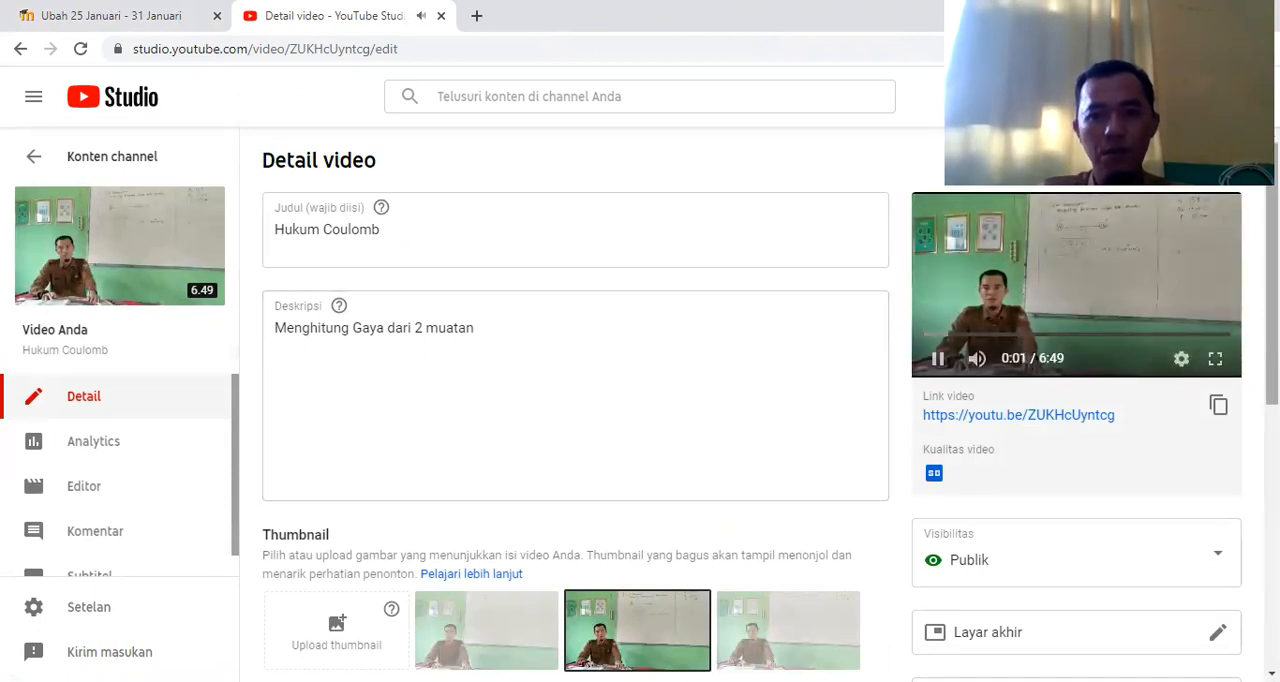
scroll(1014, 219, down, 1)
scroll(771, 405, down, 2)
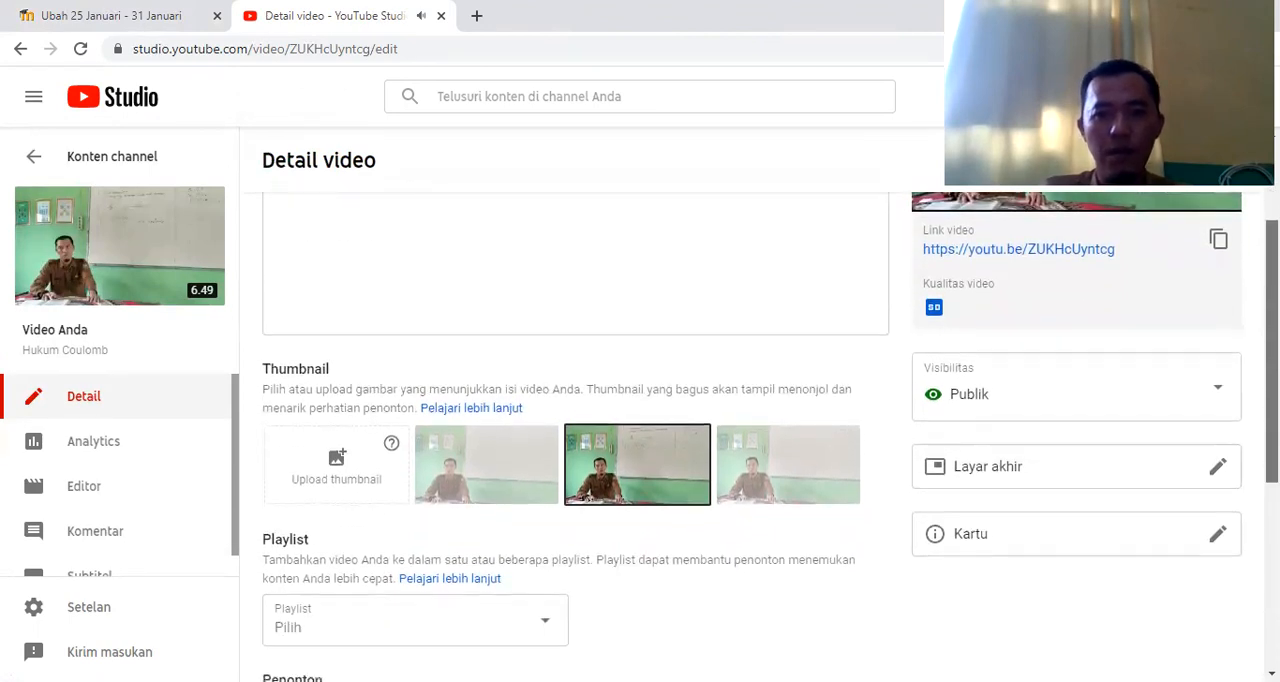
scroll(771, 405, down, 1)
scroll(575, 430, up, 2)
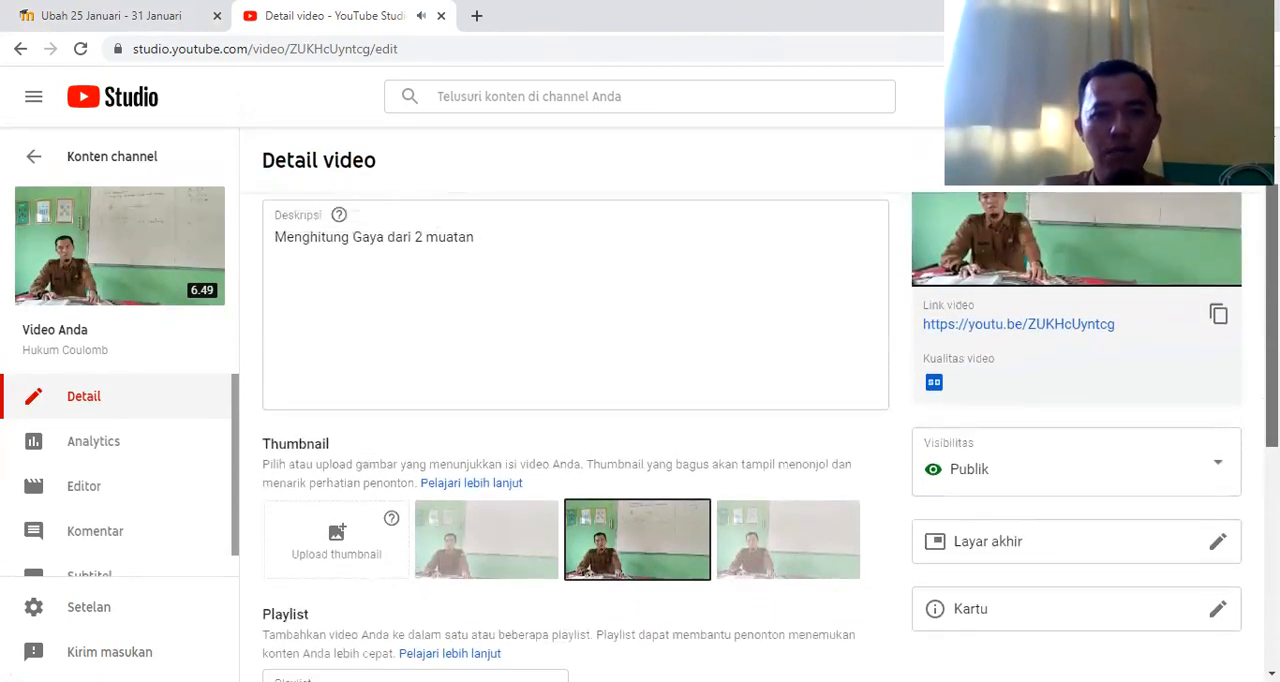
scroll(575, 430, down, 2)
scroll(575, 430, down, 2)
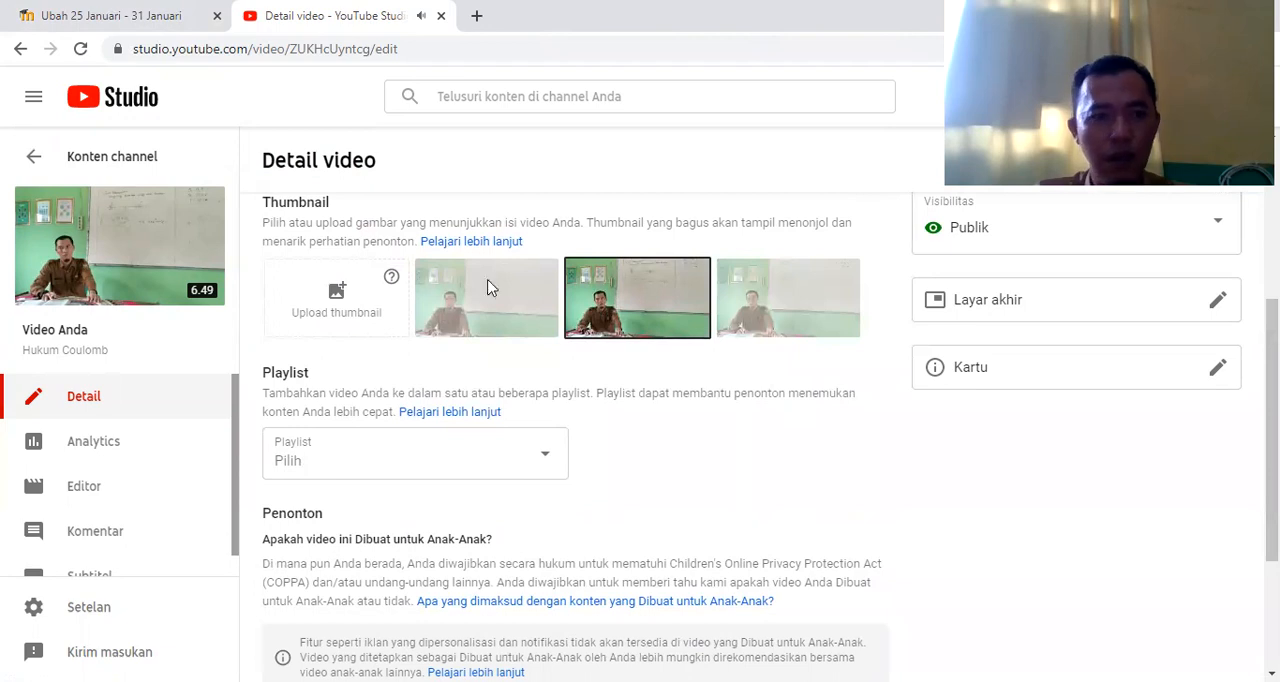
Open the Hukum Coulomb video on its YouTube watch page and copy its share link
mouse_move(110, 284)
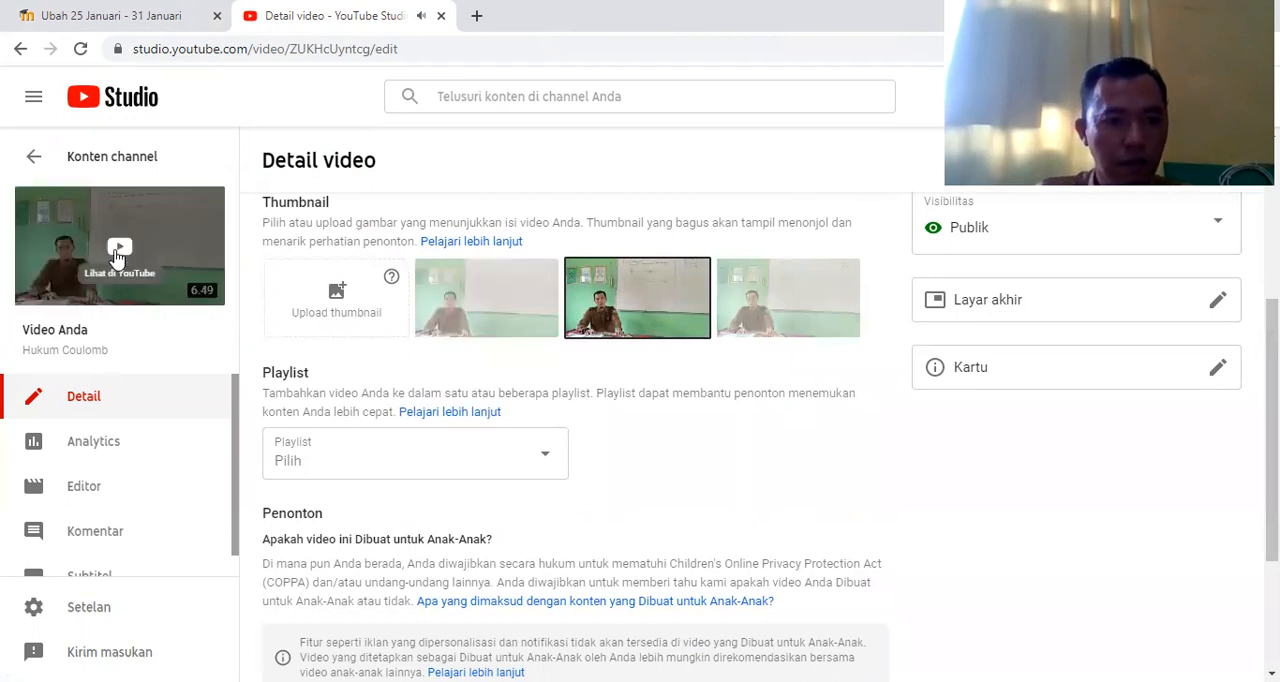
click(114, 253)
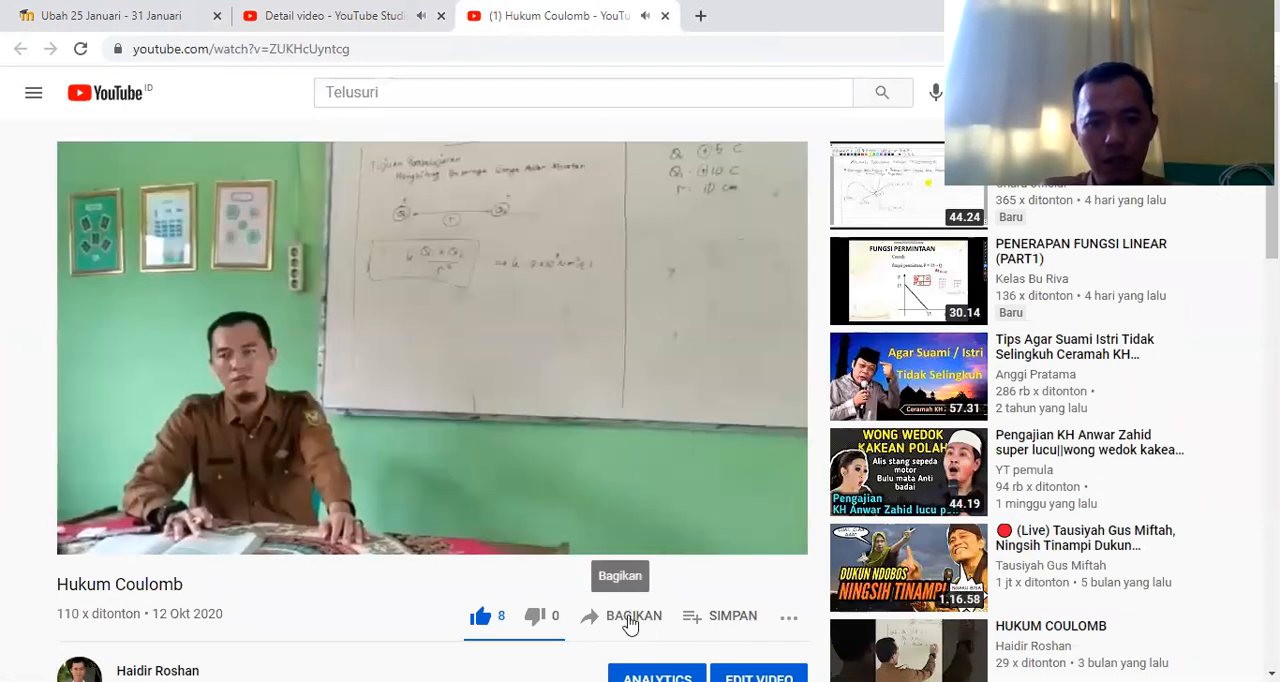
click(629, 617)
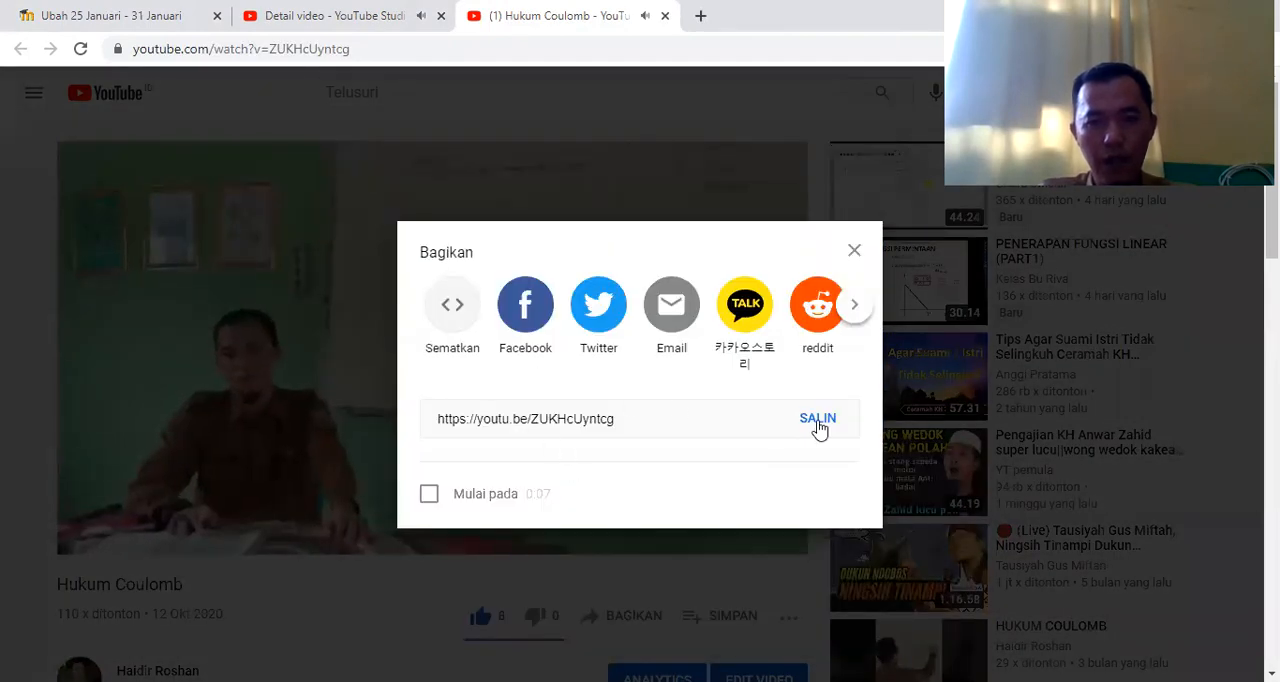
click(817, 419)
key(ctrl+c)
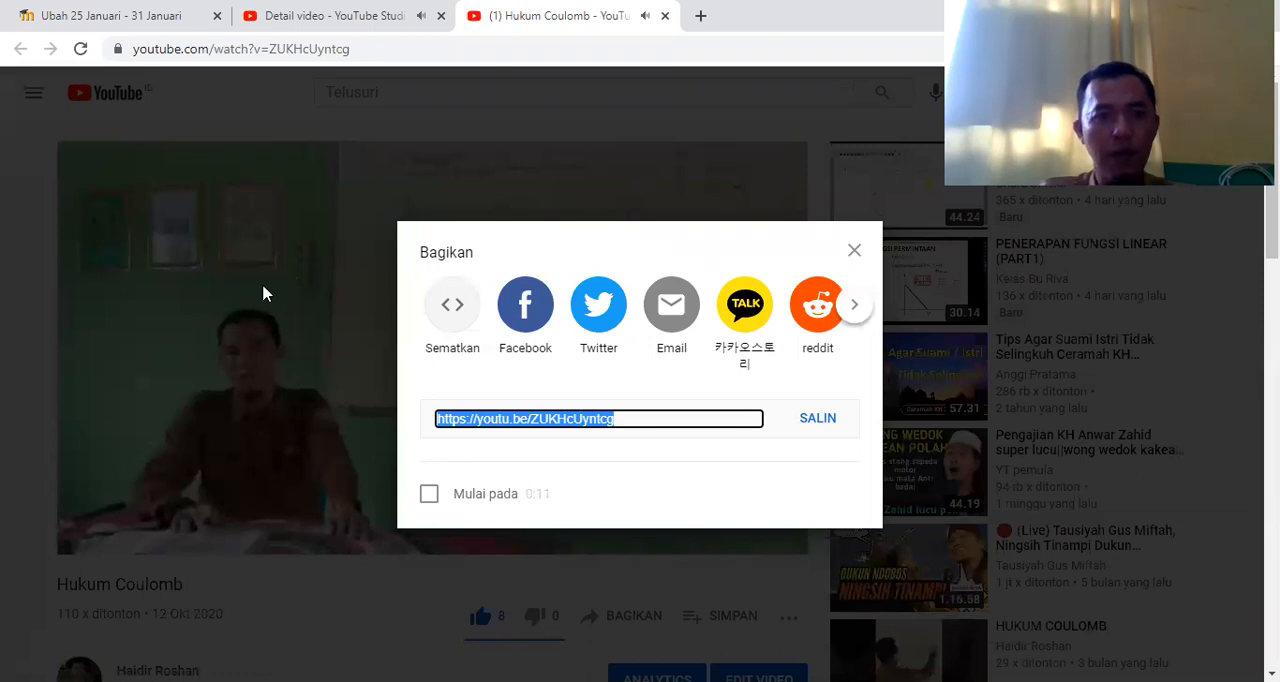
click(107, 18)
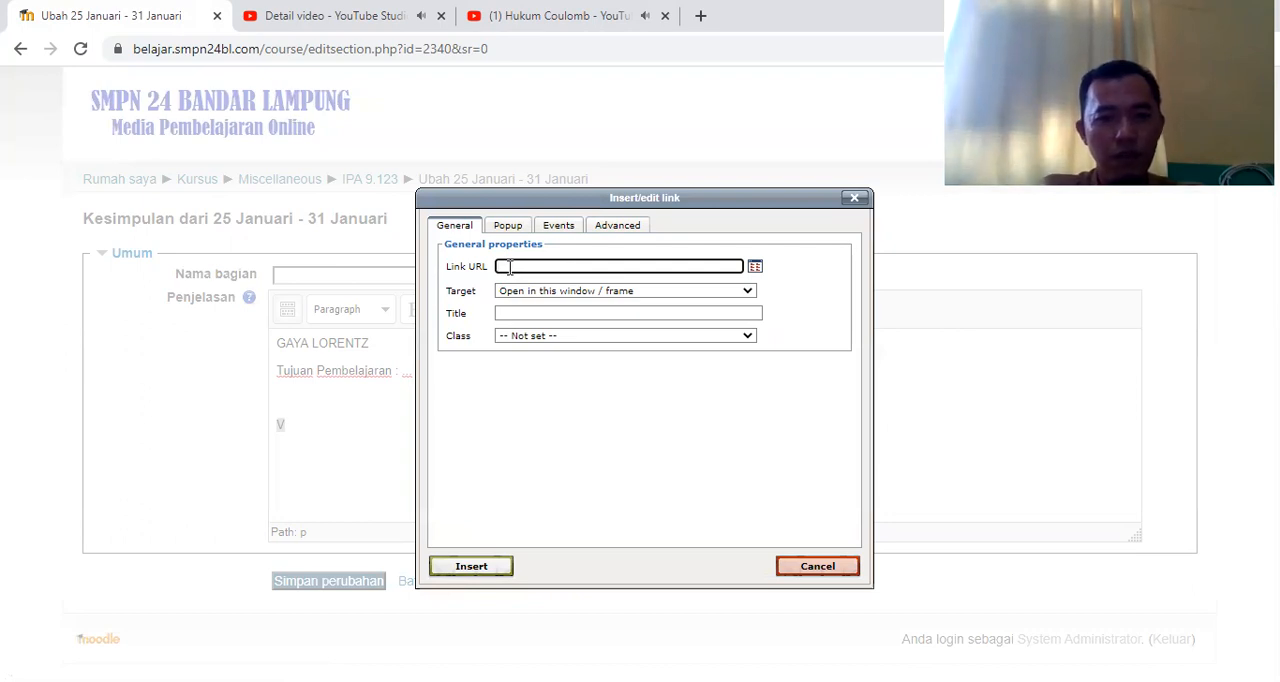
key(ctrl+v)
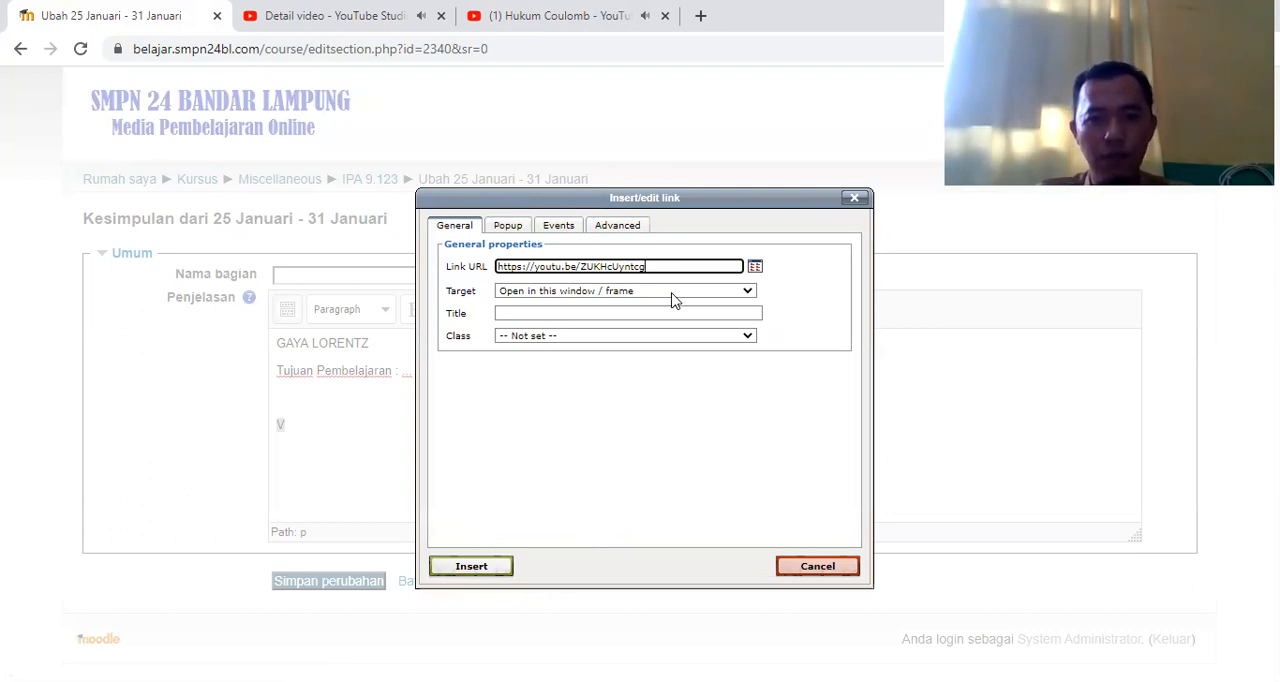
click(471, 567)
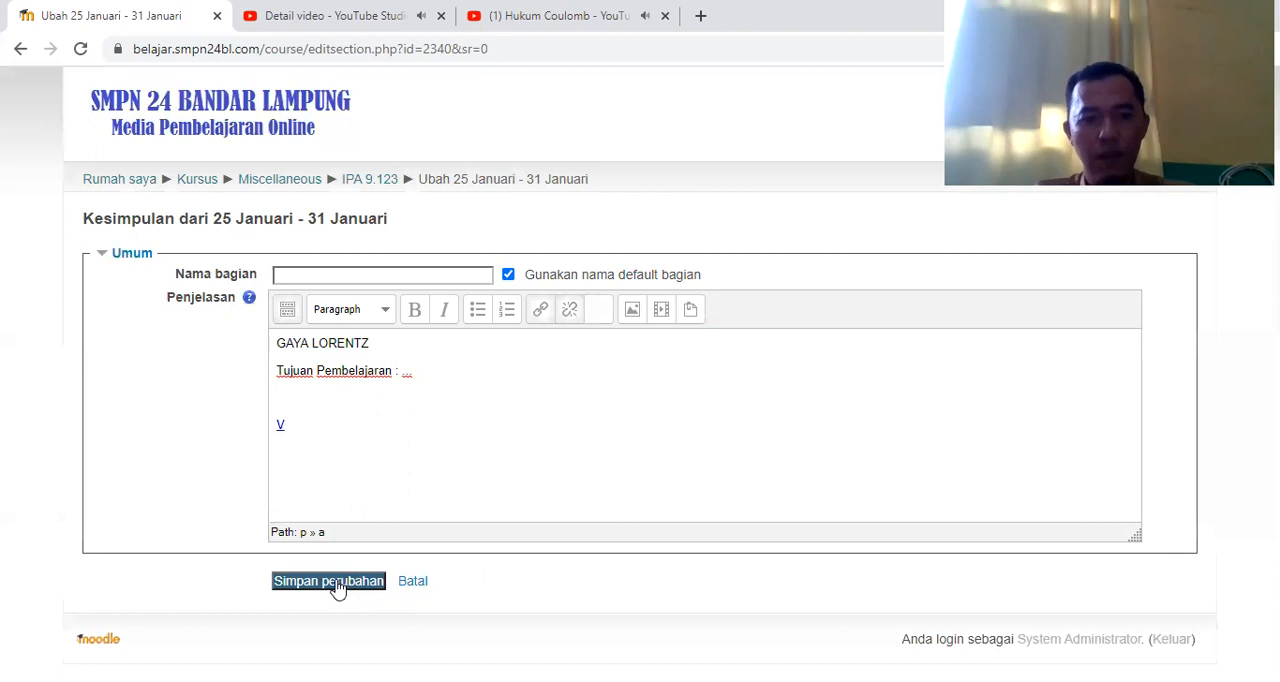
click(338, 588)
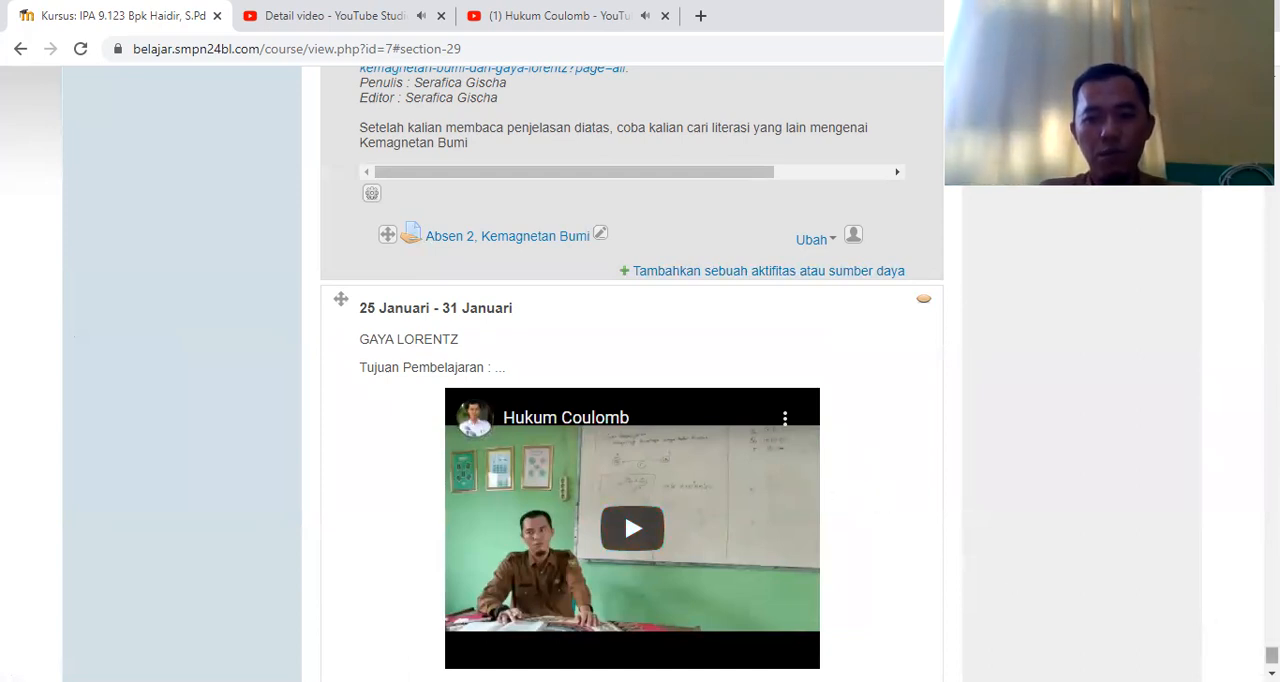
Add a new Assignment activity to the 25 Januari - 31 Januari section
scroll(1271, 655, down, 2)
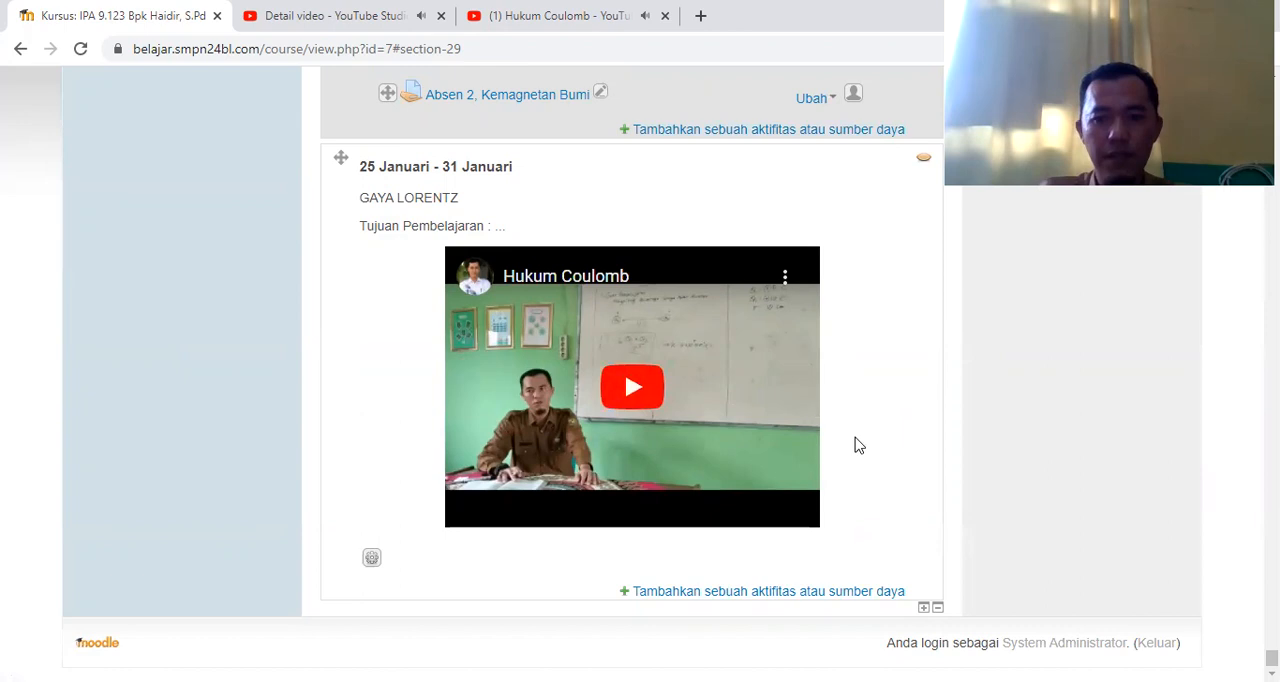
click(775, 591)
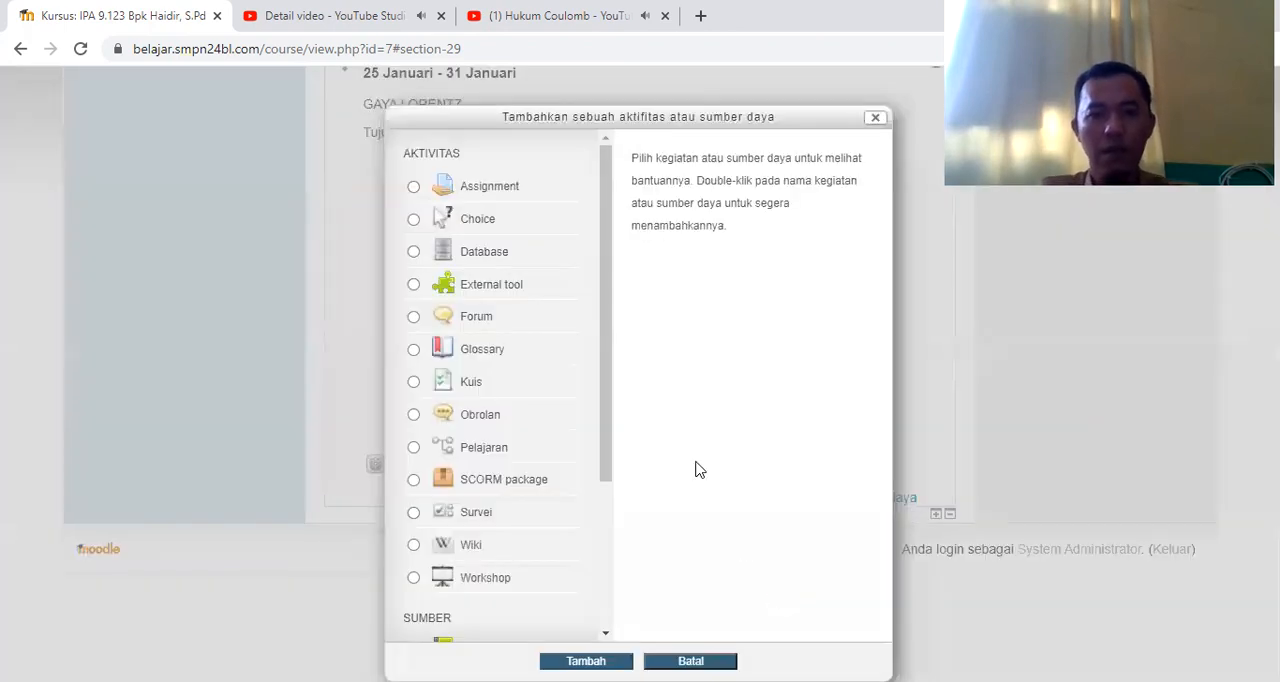
click(487, 193)
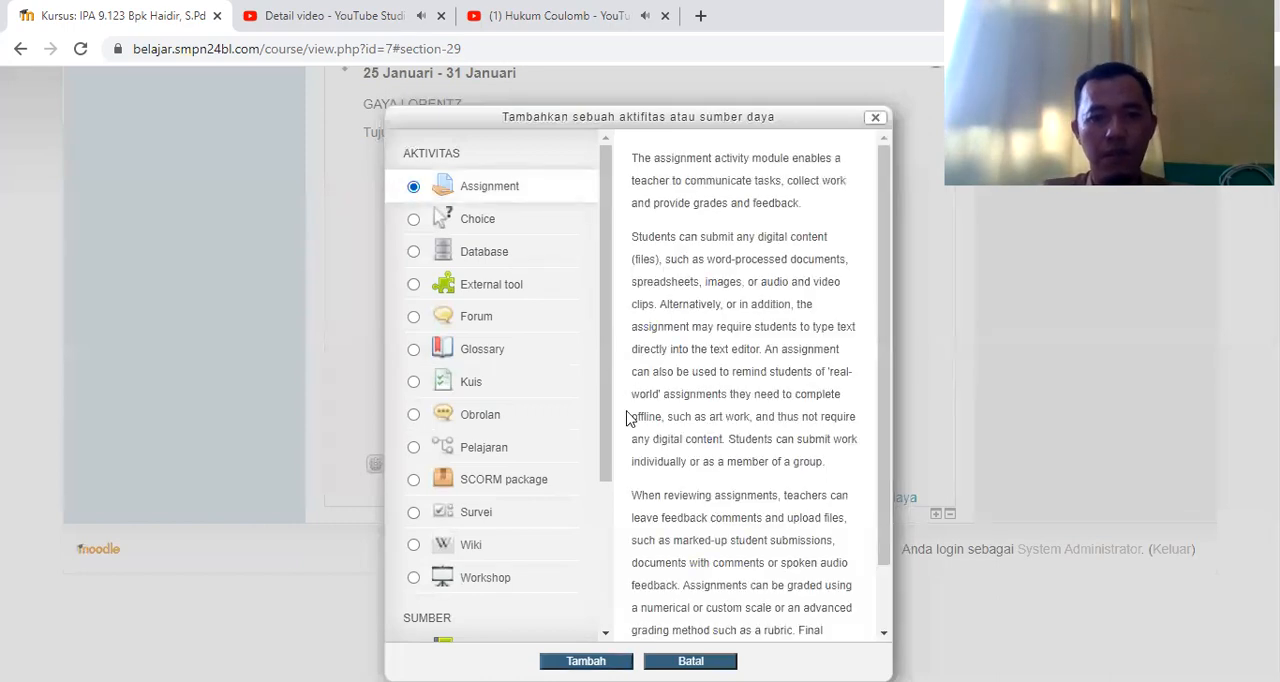
key(Return)
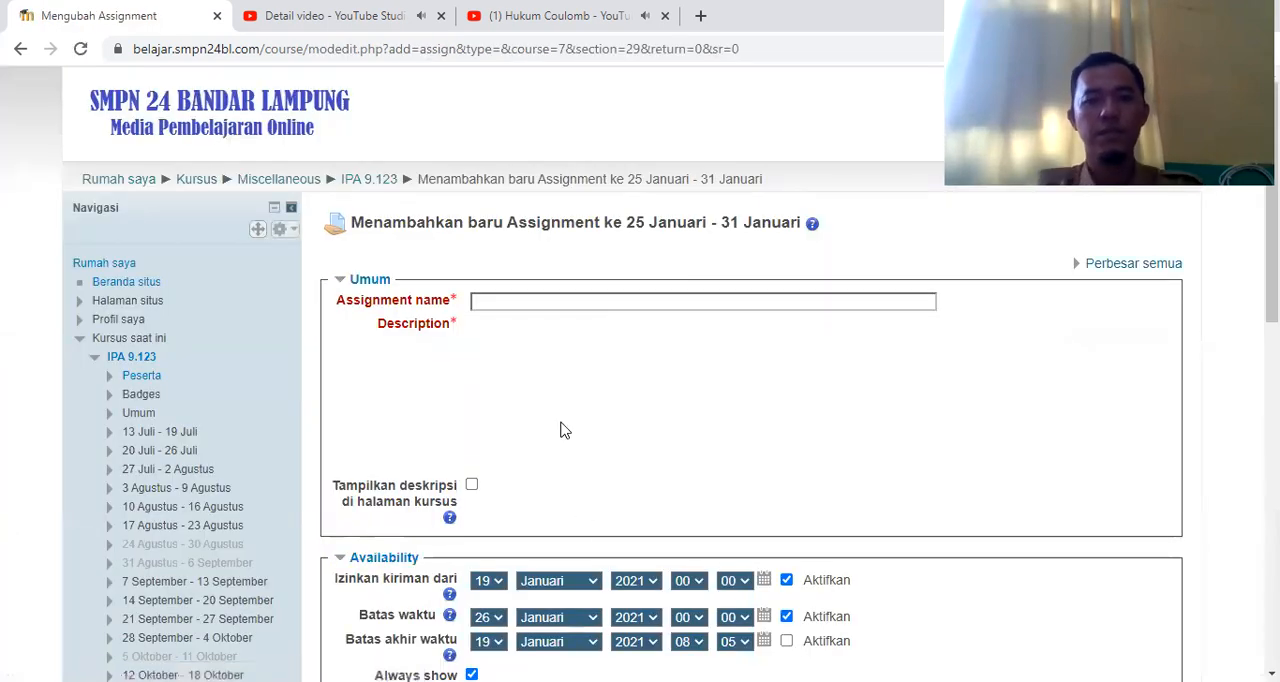
Name the new assignment "Absen 1"
click(515, 302)
text(Absen)
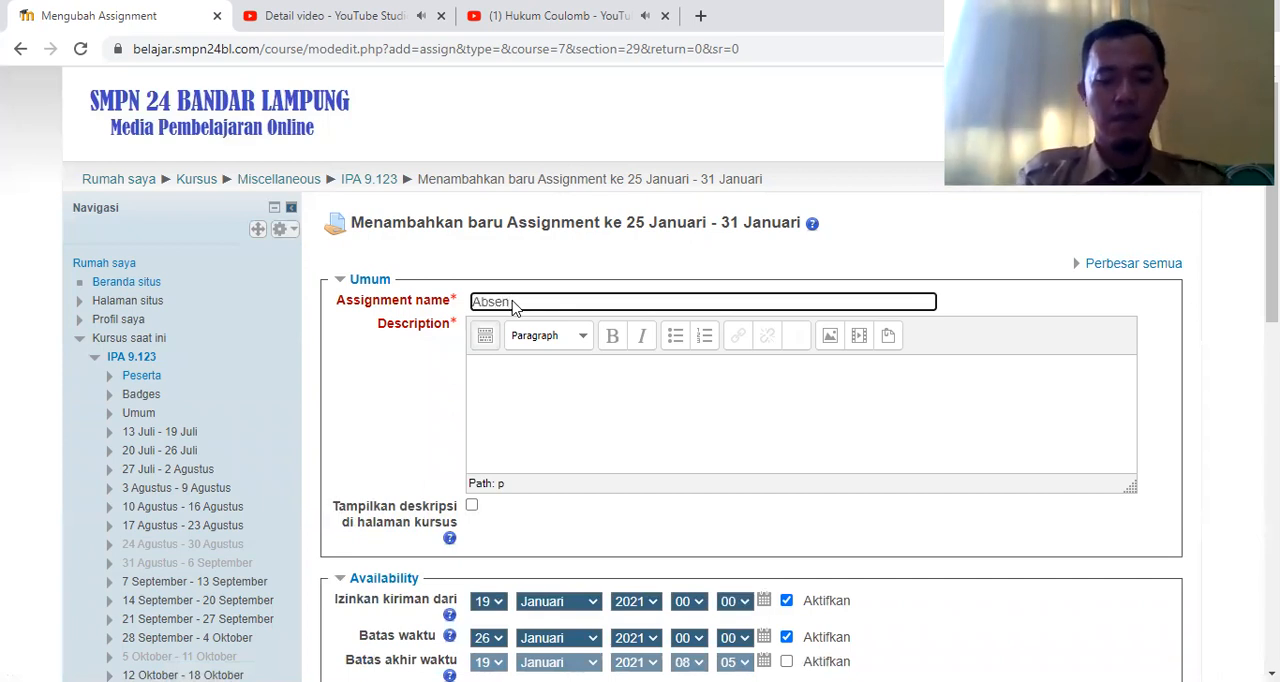
text( 1)
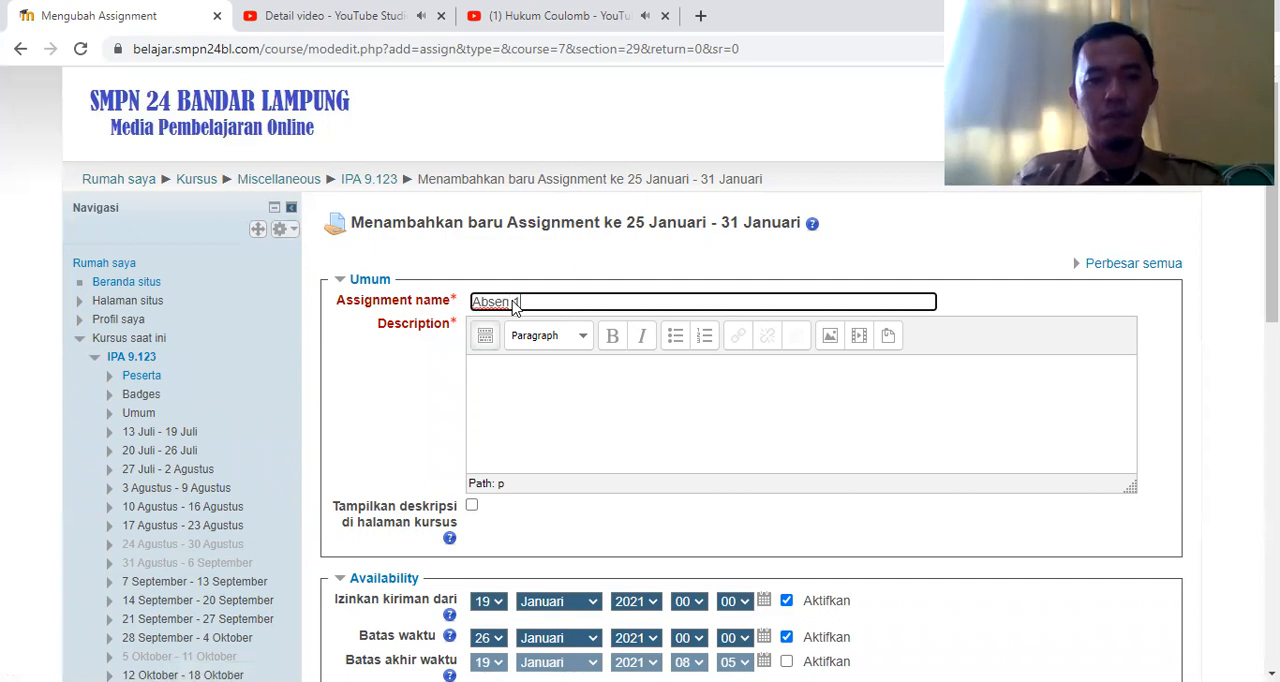
Enter the assignment description "Assalamu'alaikum anak-anak, silahkan absen dengan menuliskan nama dan kelas"
click(511, 383)
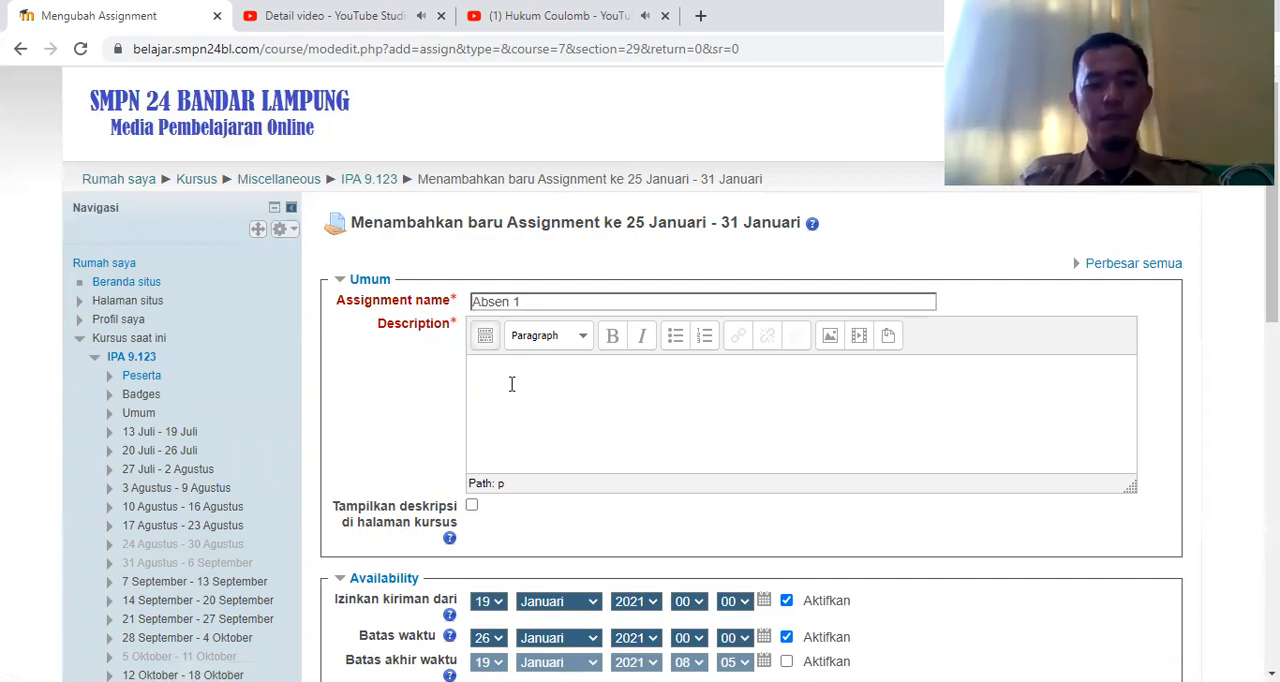
text(A)
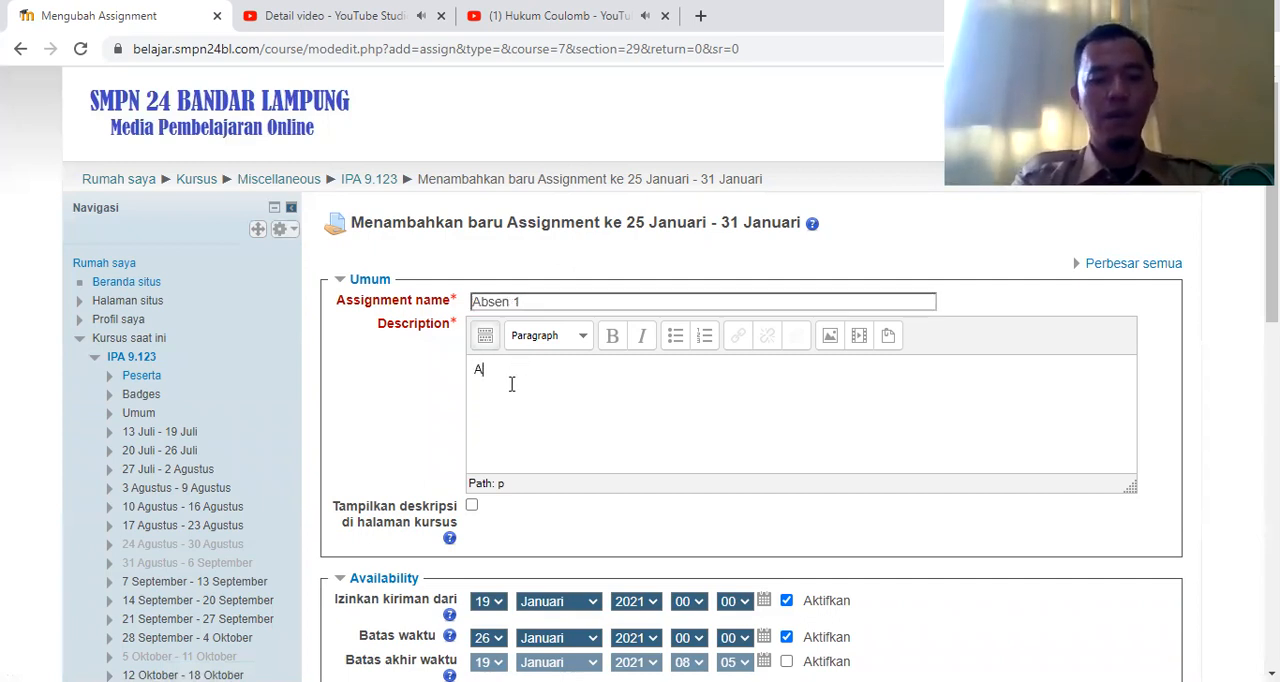
text(ssalamu'alai)
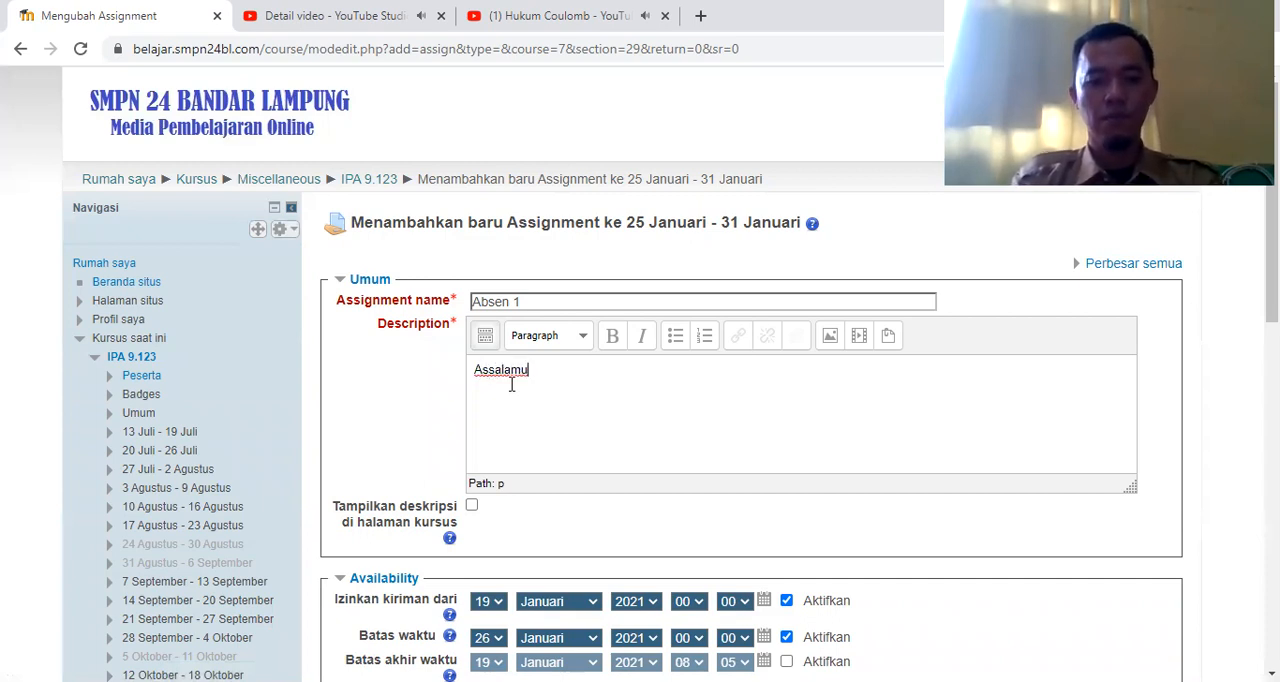
text(kum anak-an)
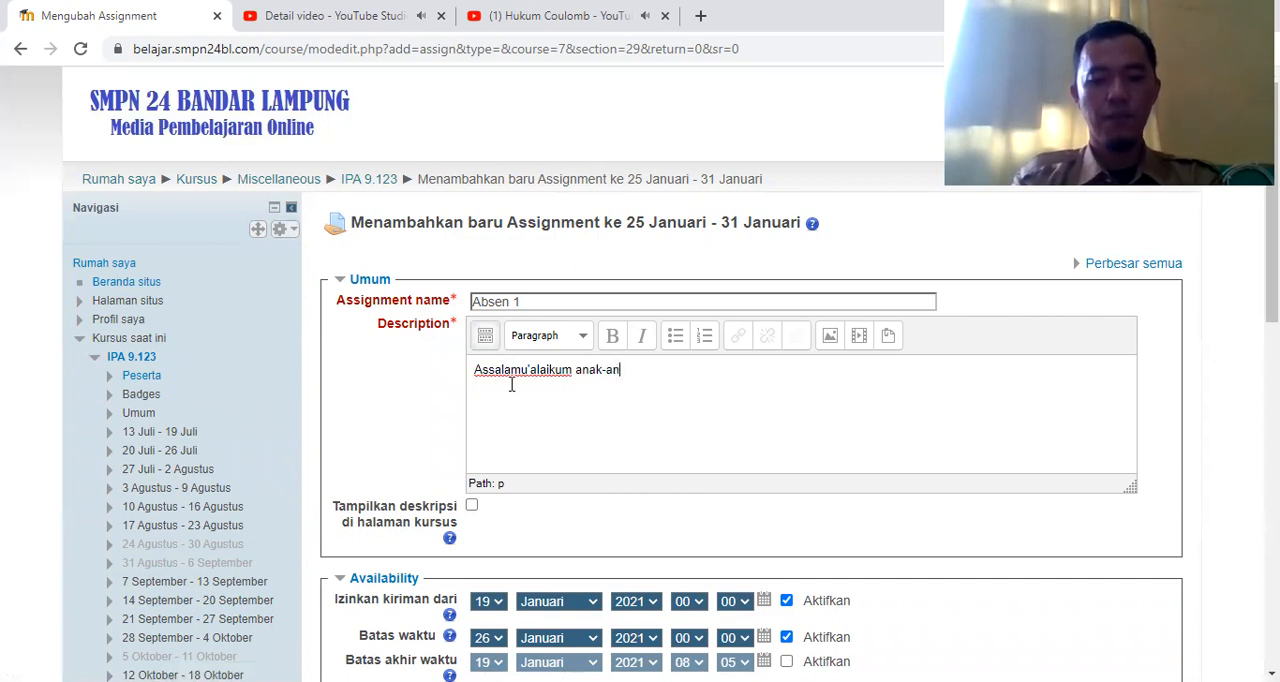
text(ak. silahkan ab)
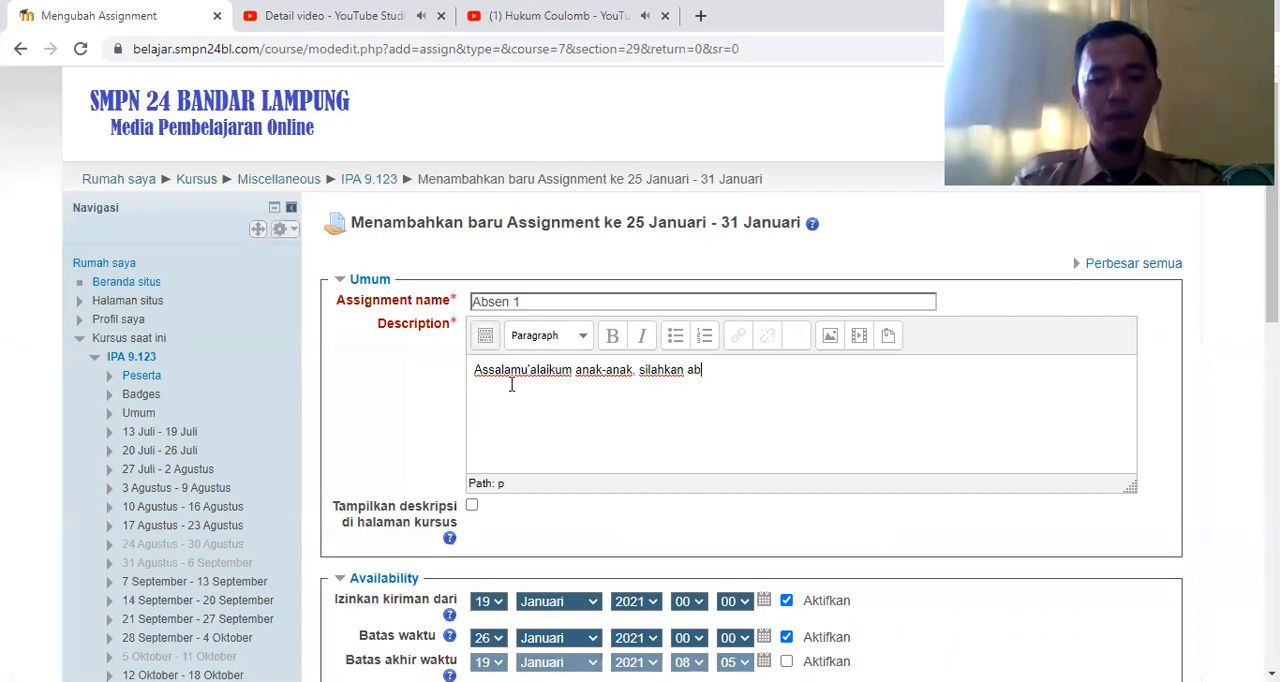
text(sen dengan menu)
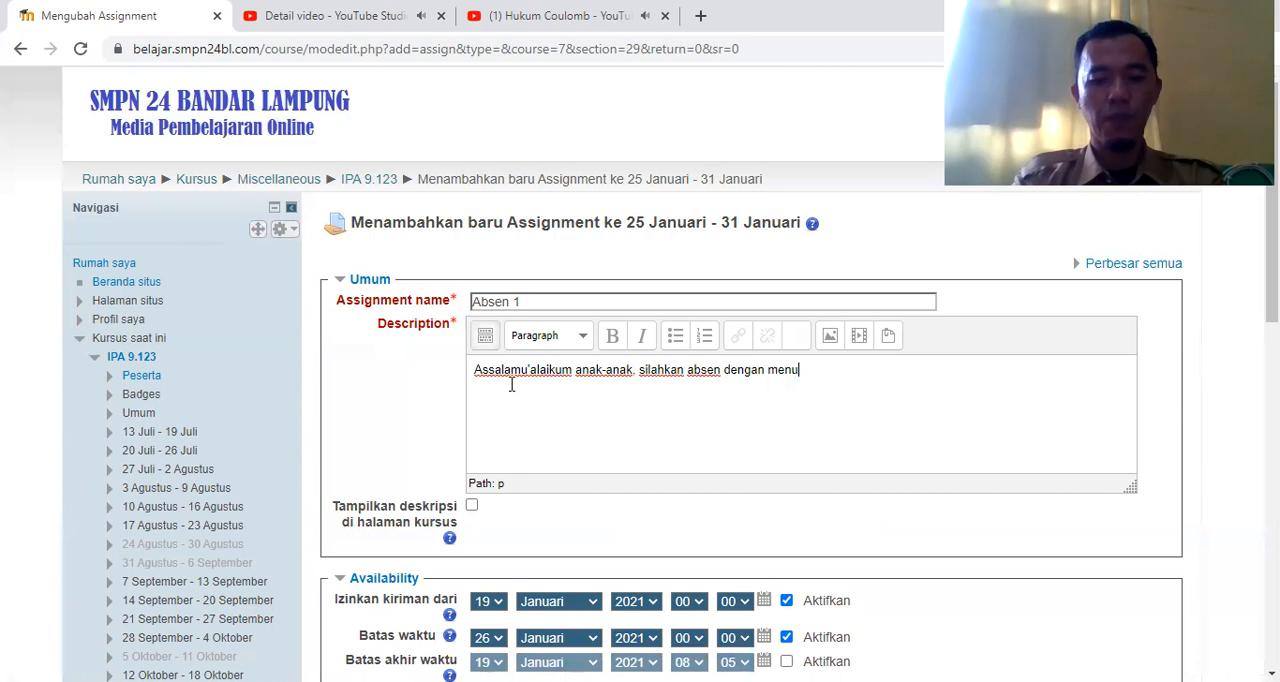
text(liskan nama dan kelas)
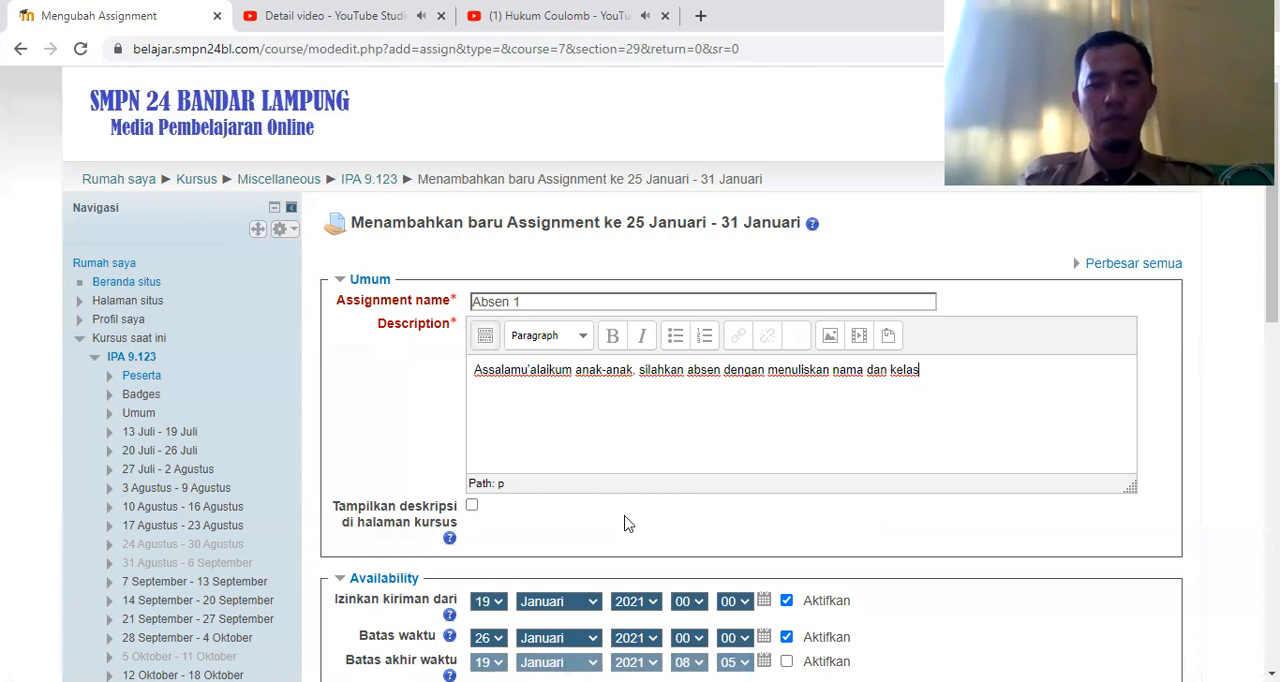
Disable the Izinkan kiriman dari and Batas waktu dates for the Absen 1 assignment
scroll(977, 568, down, 2)
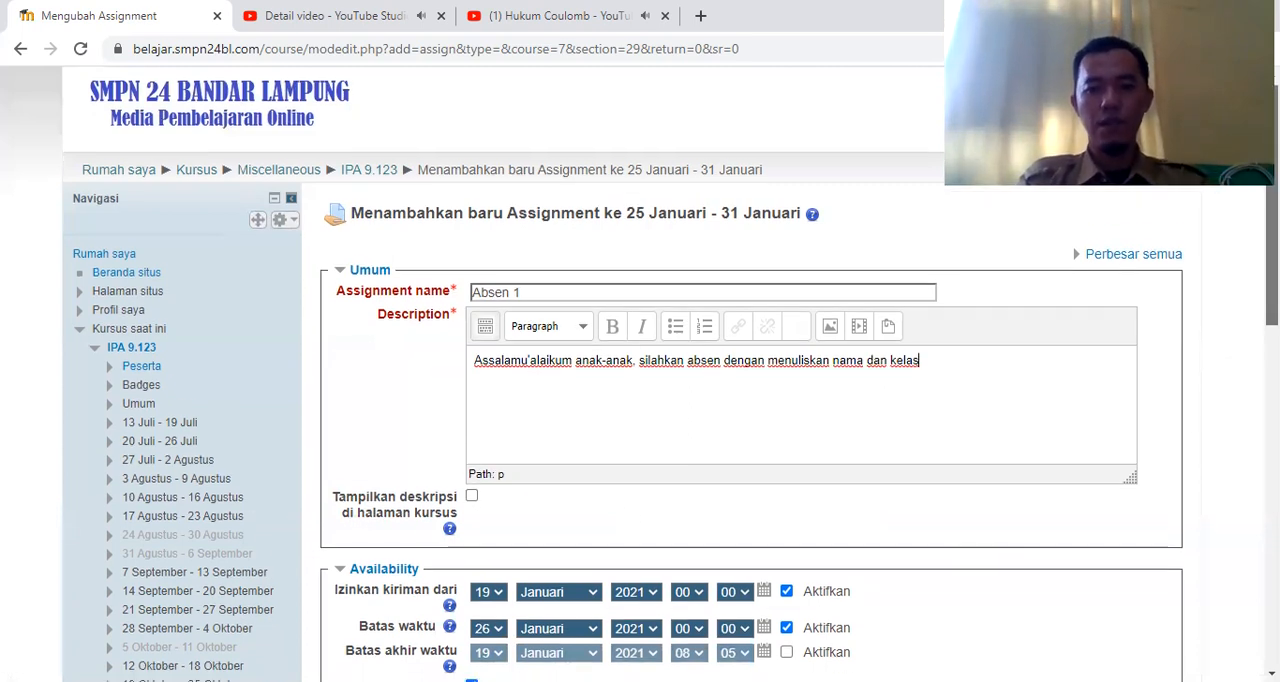
scroll(977, 568, down, 4)
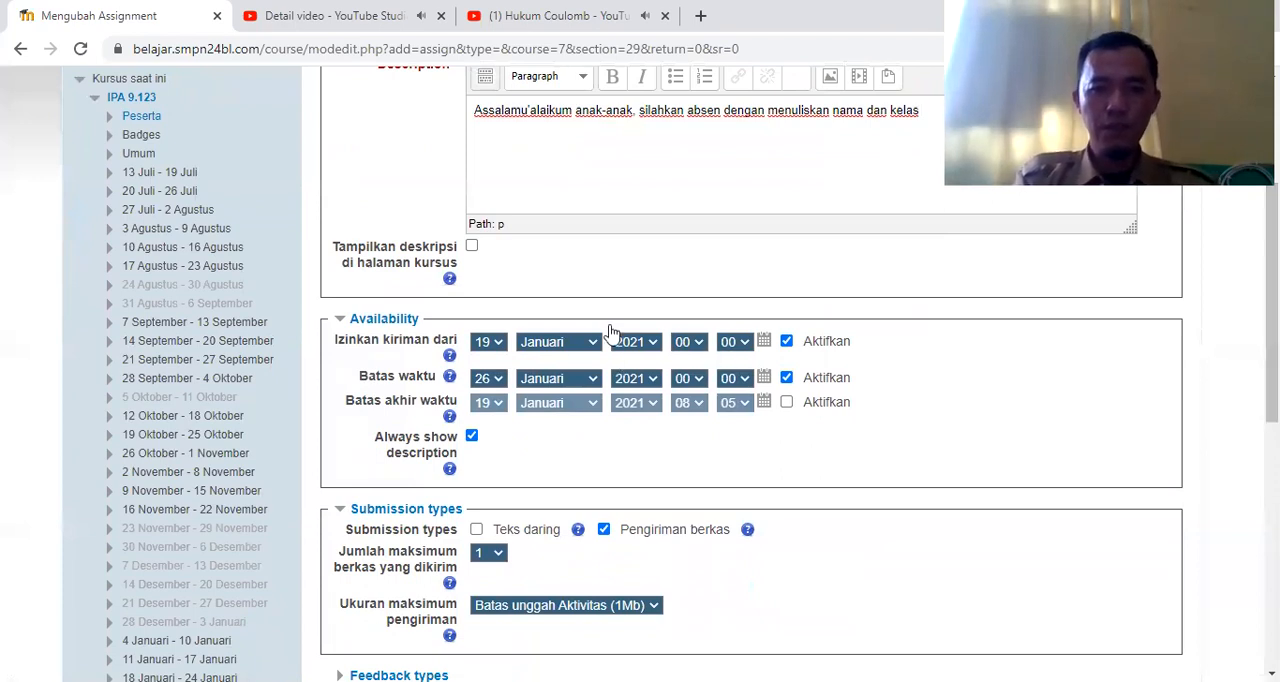
click(787, 343)
click(787, 379)
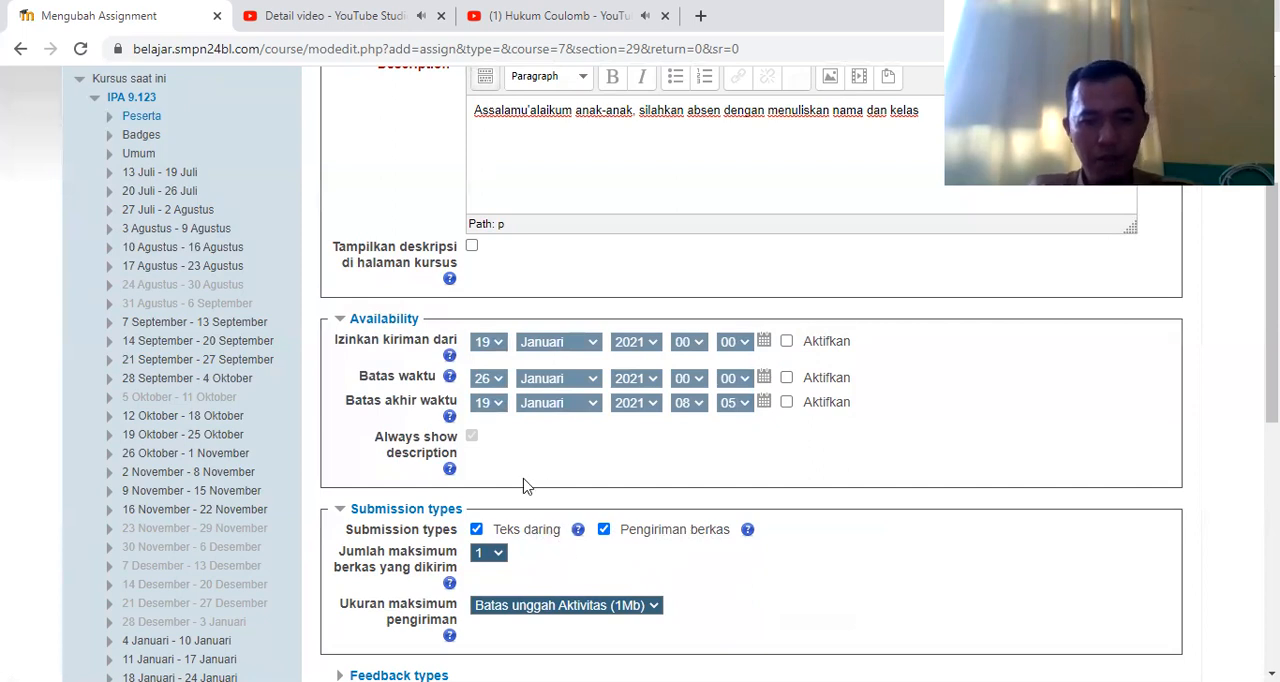
Accept only Teks daring submissions by disabling Pengiriman berkas, and save Absen 1 with a return to the course
click(605, 530)
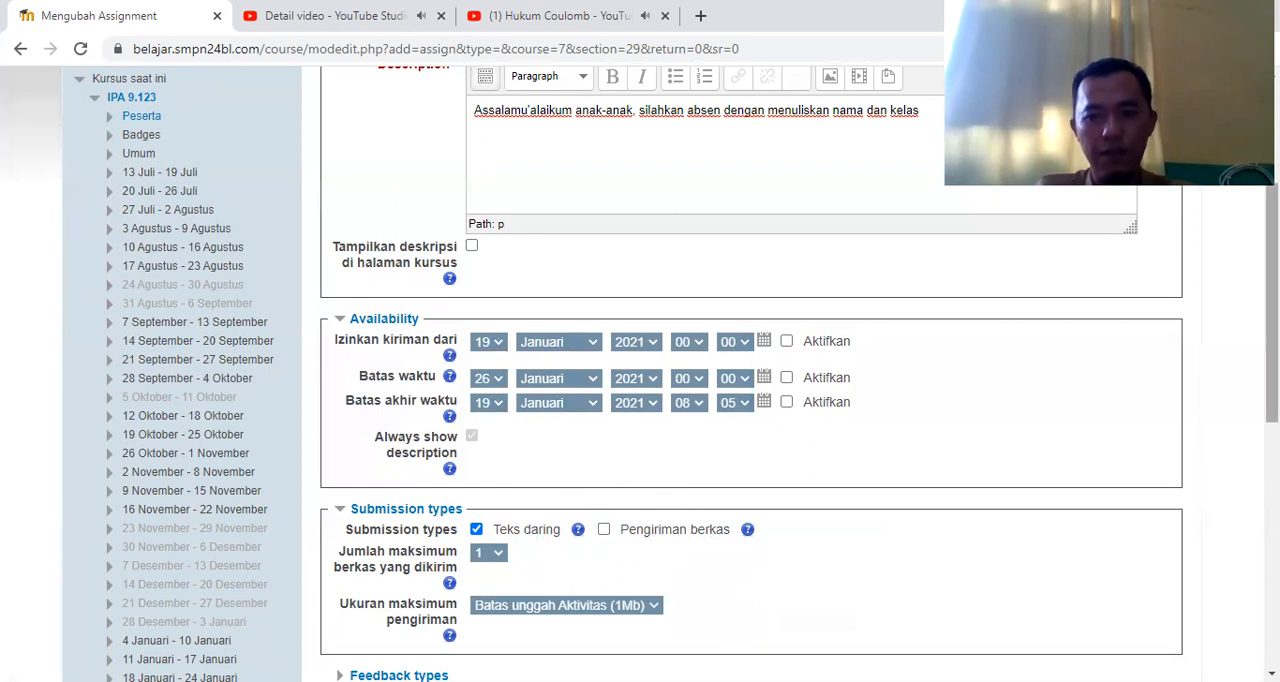
drag(1272, 320, 1272, 450)
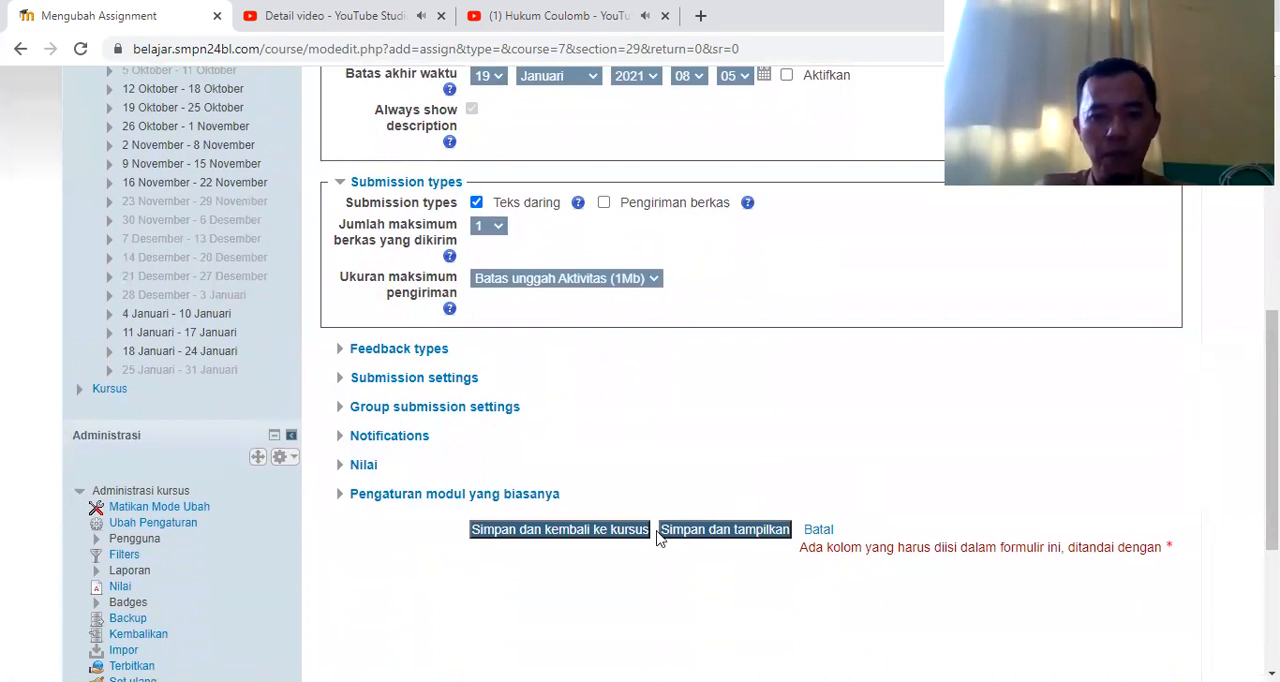
click(617, 530)
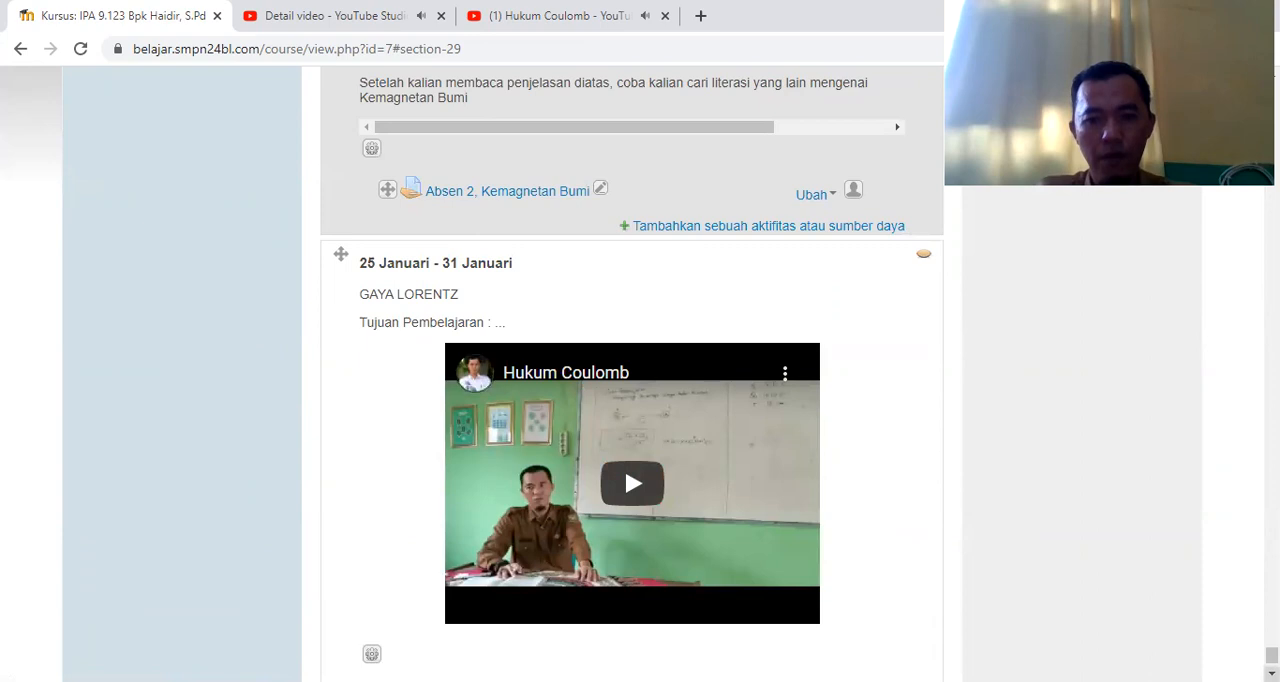
Add a second Assignment activity to the 25 Januari - 31 Januari section, below Absen 1
click(1272, 674)
click(1272, 674)
click(1272, 674)
click(1272, 674)
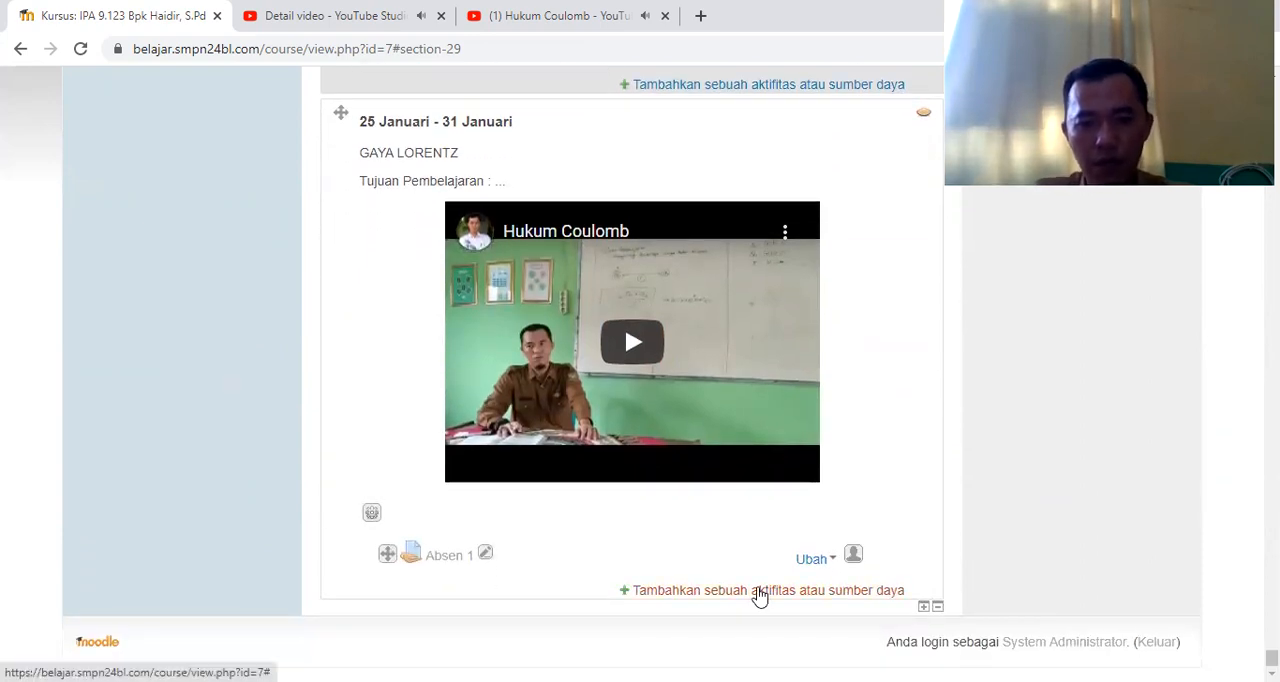
click(760, 592)
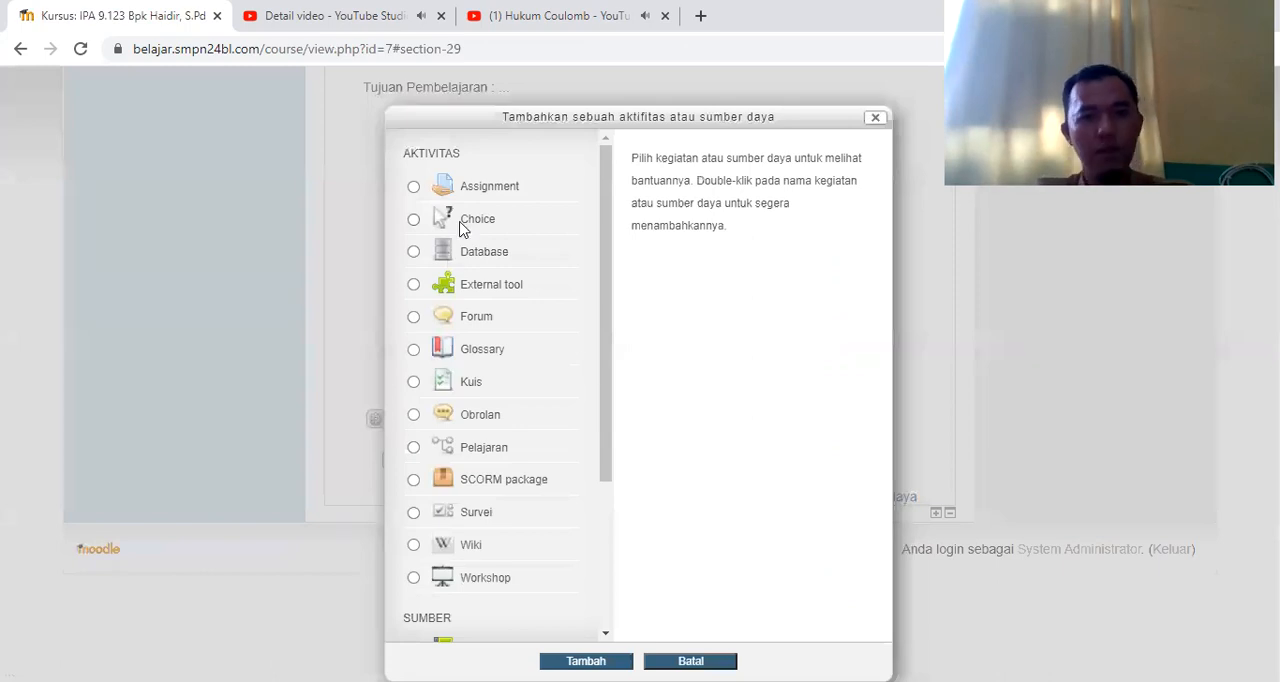
click(490, 194)
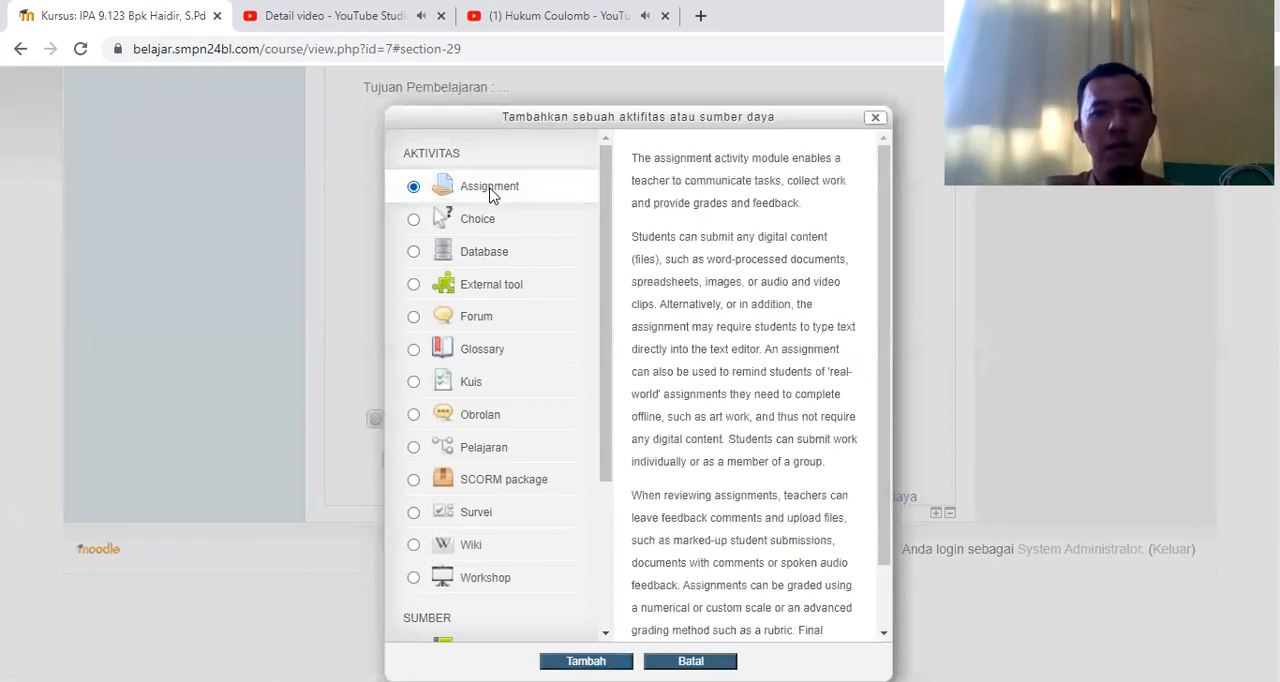
key(Return)
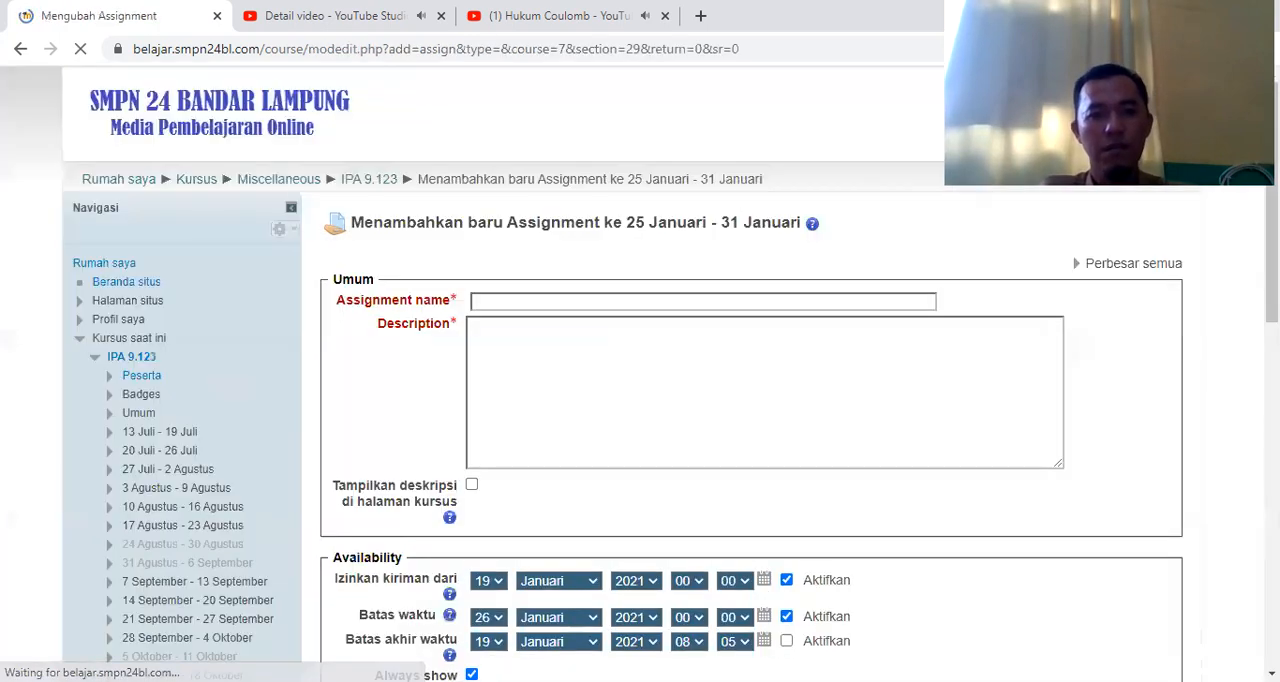
Name the assignment "Tugas" and enter the description "tuliskan bunyi hukum coulomb"
click(503, 302)
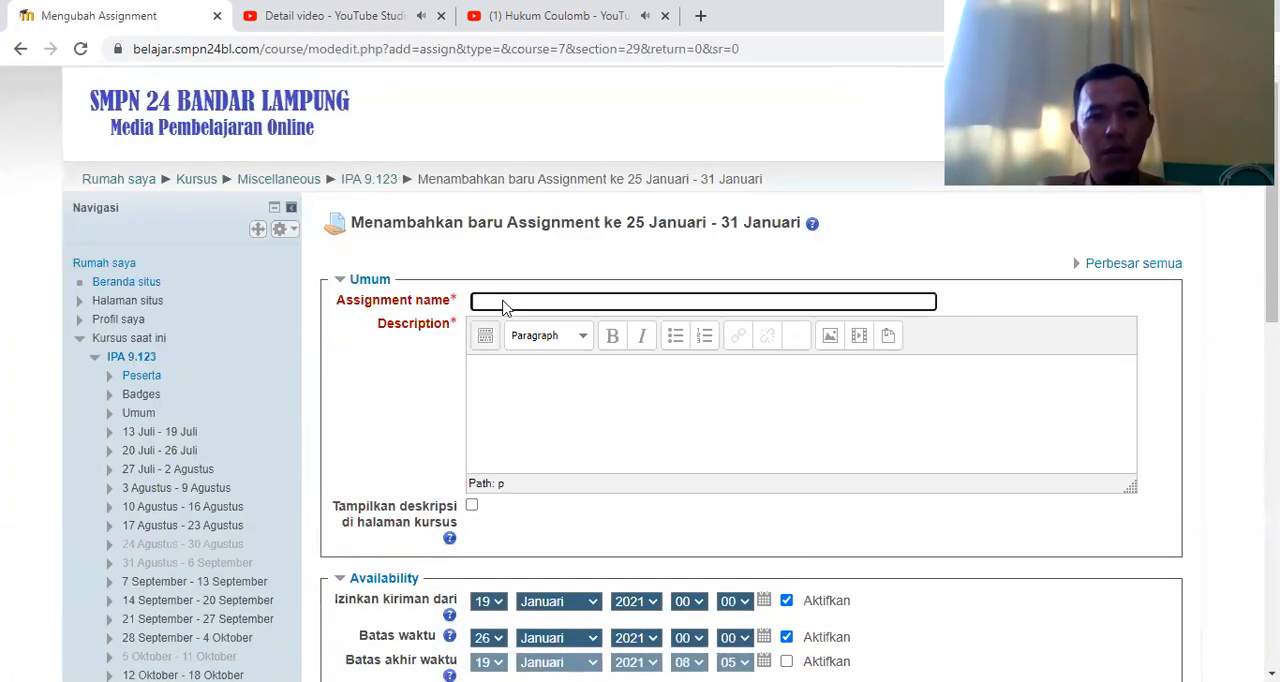
text(Tugas)
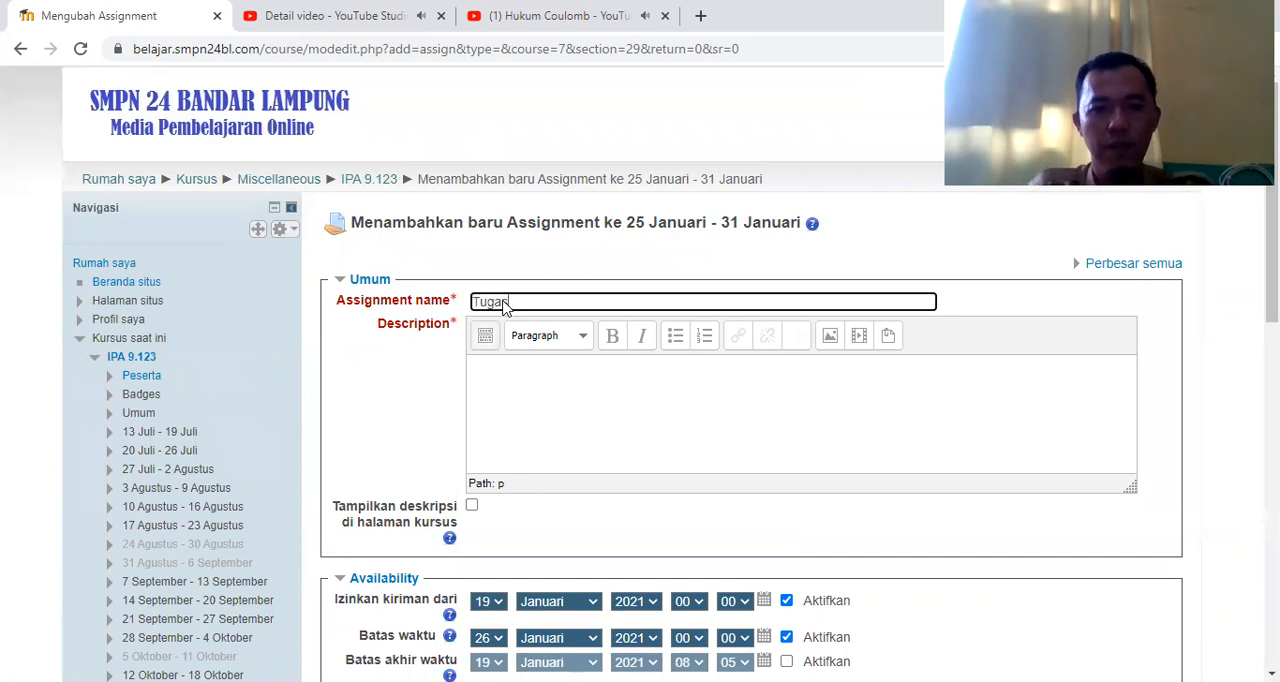
click(489, 369)
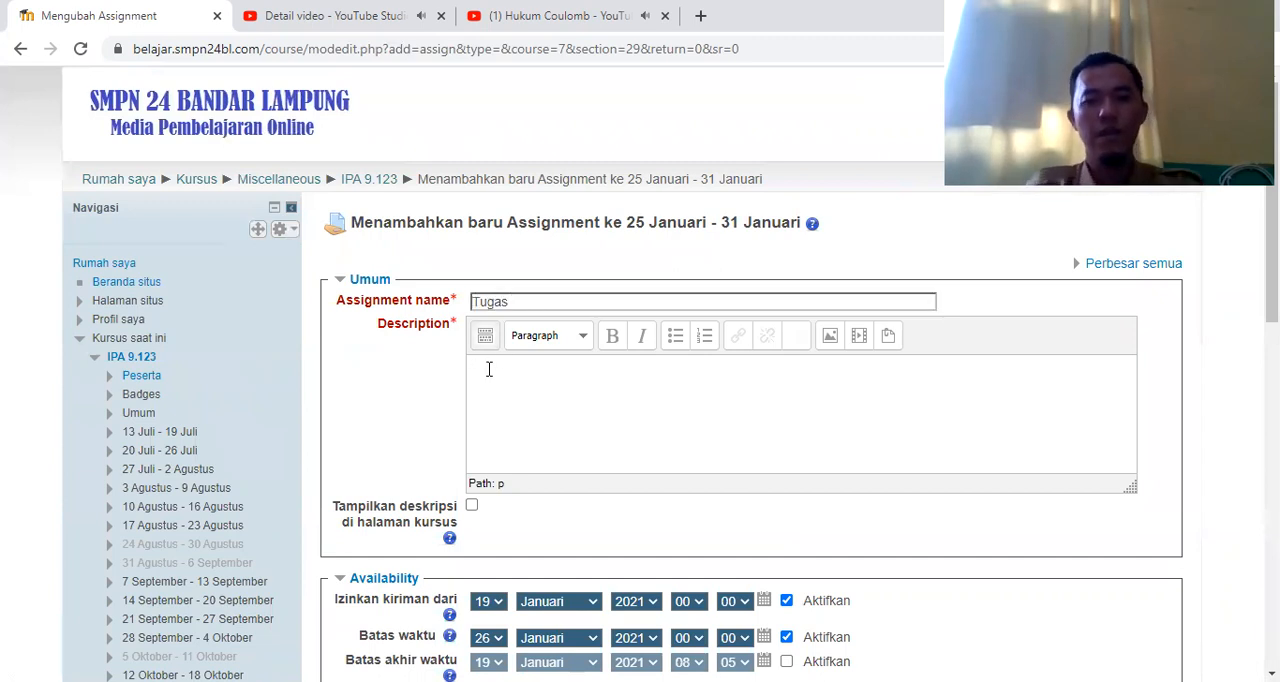
text(t)
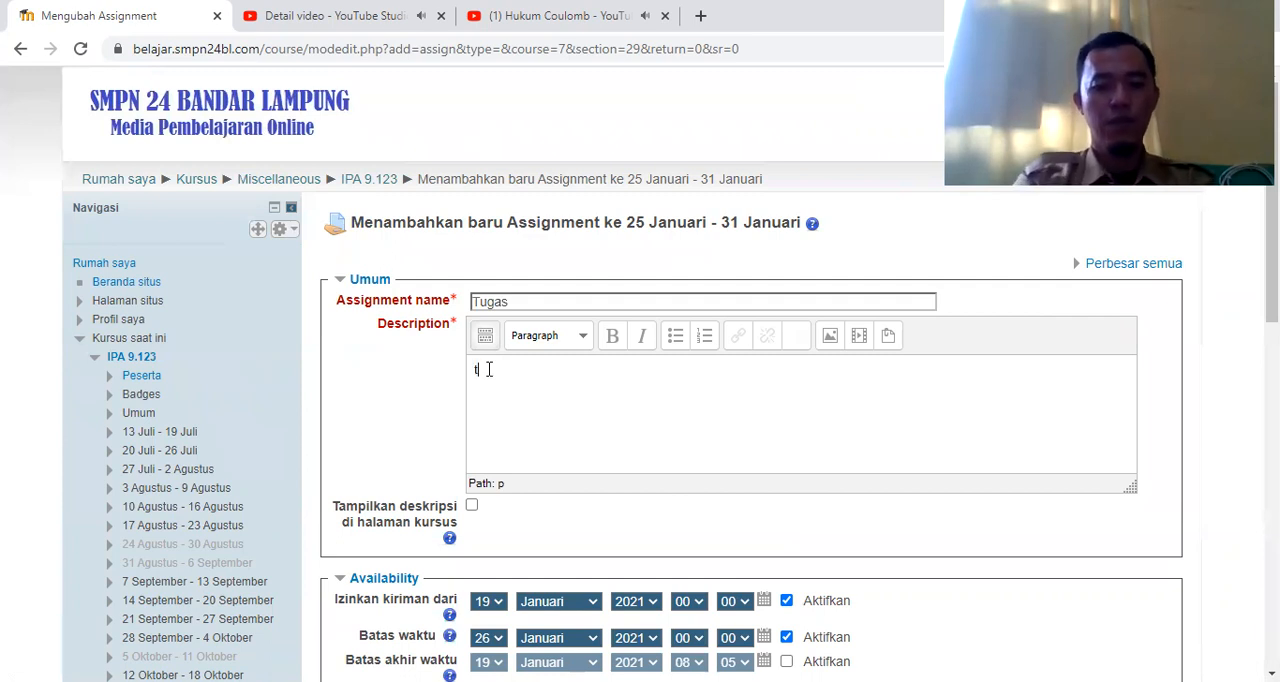
text(uliskan)
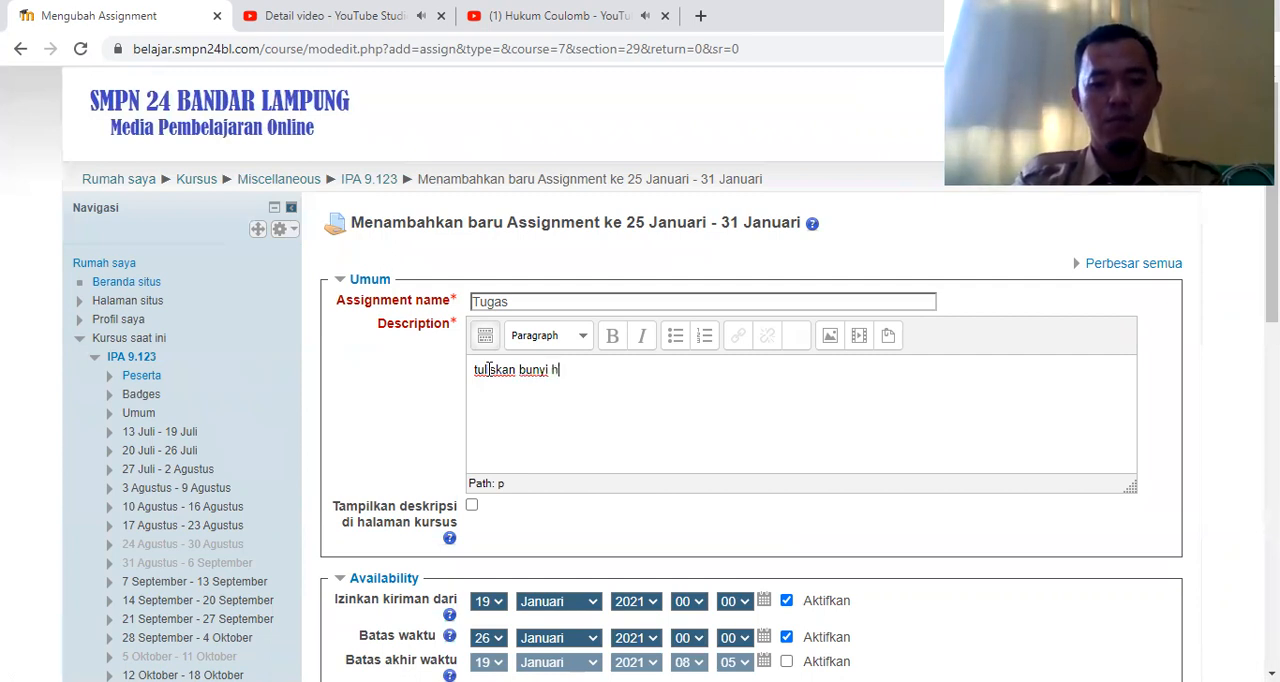
text(bunyi hukum v)
key(BackSpace)
text(coulomb)
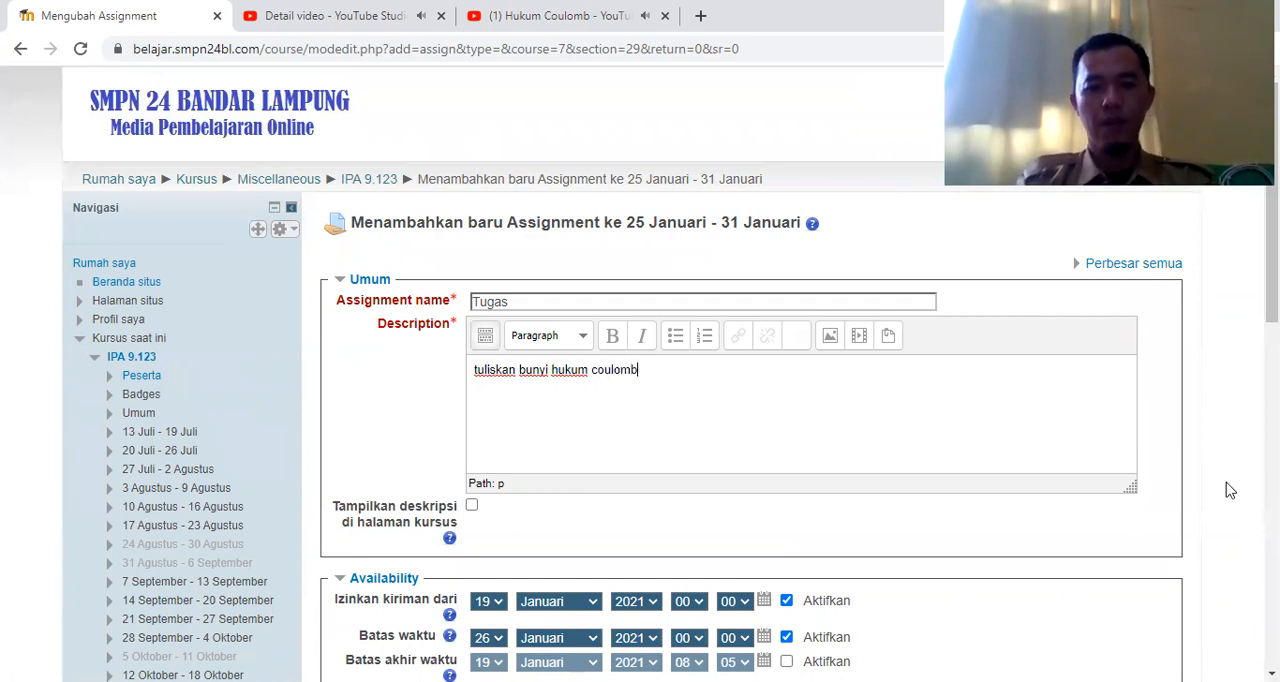
Disable the Izinkan kiriman dari and Batas waktu dates for the Tugas assignment
scroll(1230, 490, down, 3)
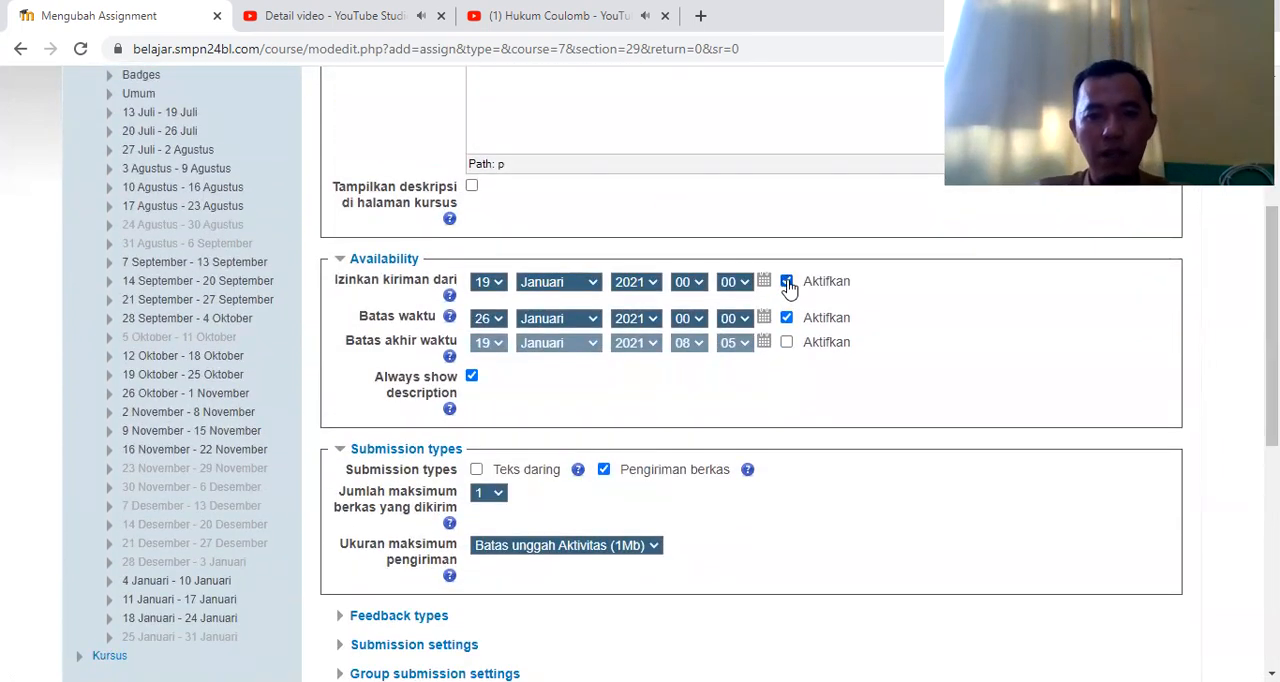
click(788, 284)
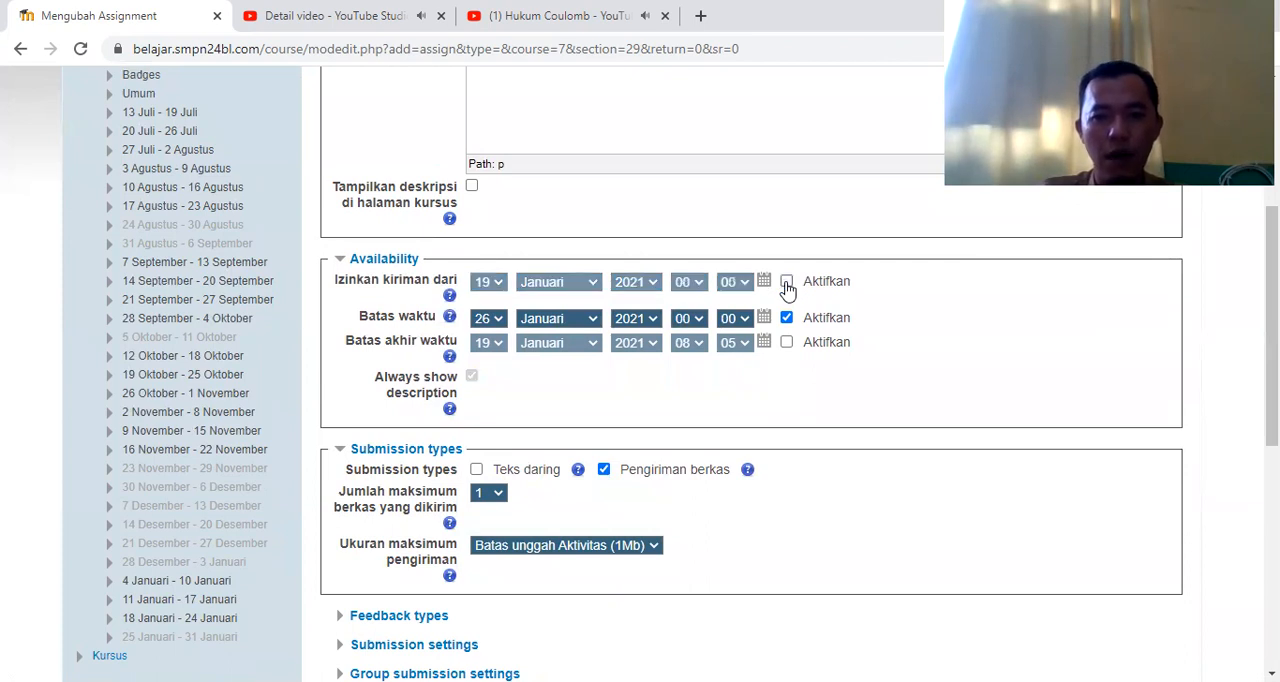
click(787, 319)
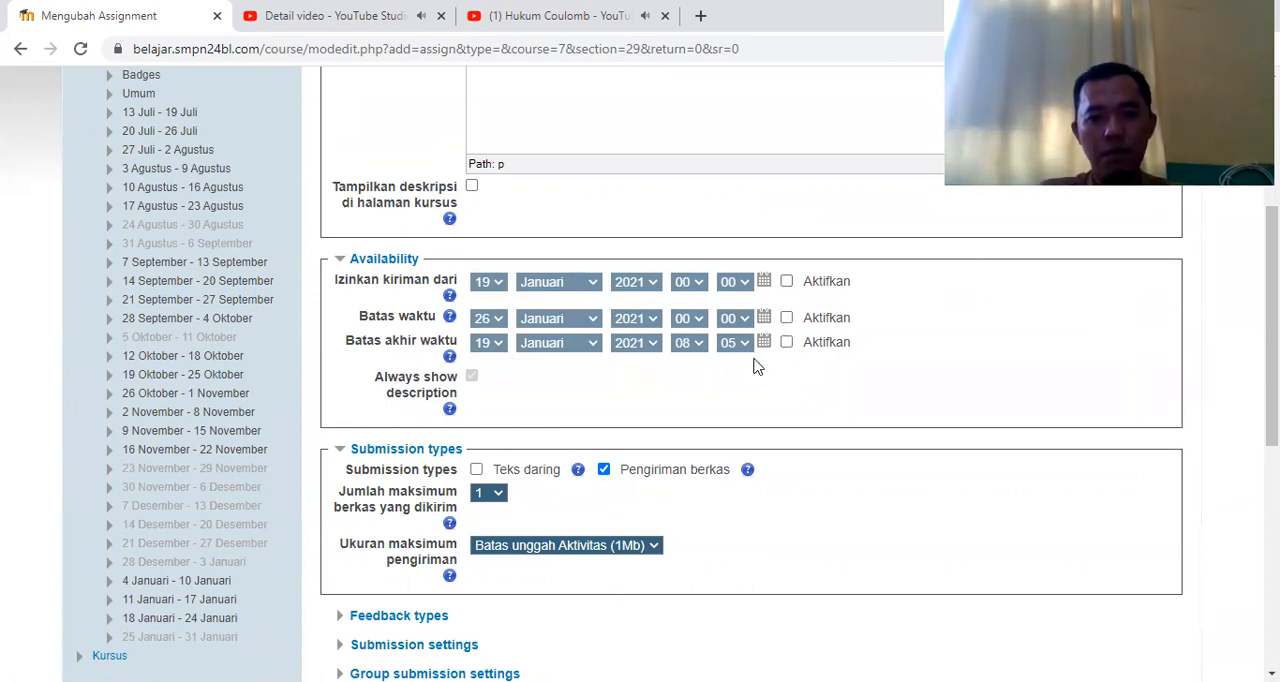
Set Teks daring as the only submission type for Tugas, without Pengiriman berkas, and save it with a return to the course
click(477, 471)
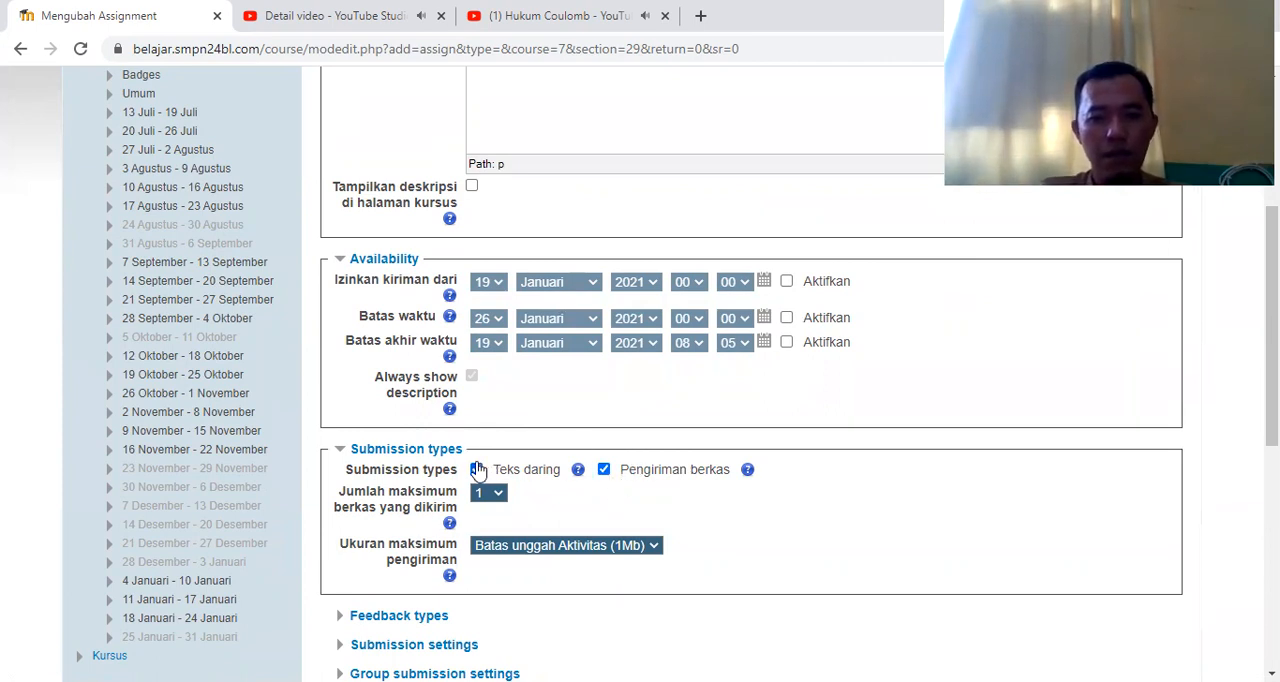
click(604, 470)
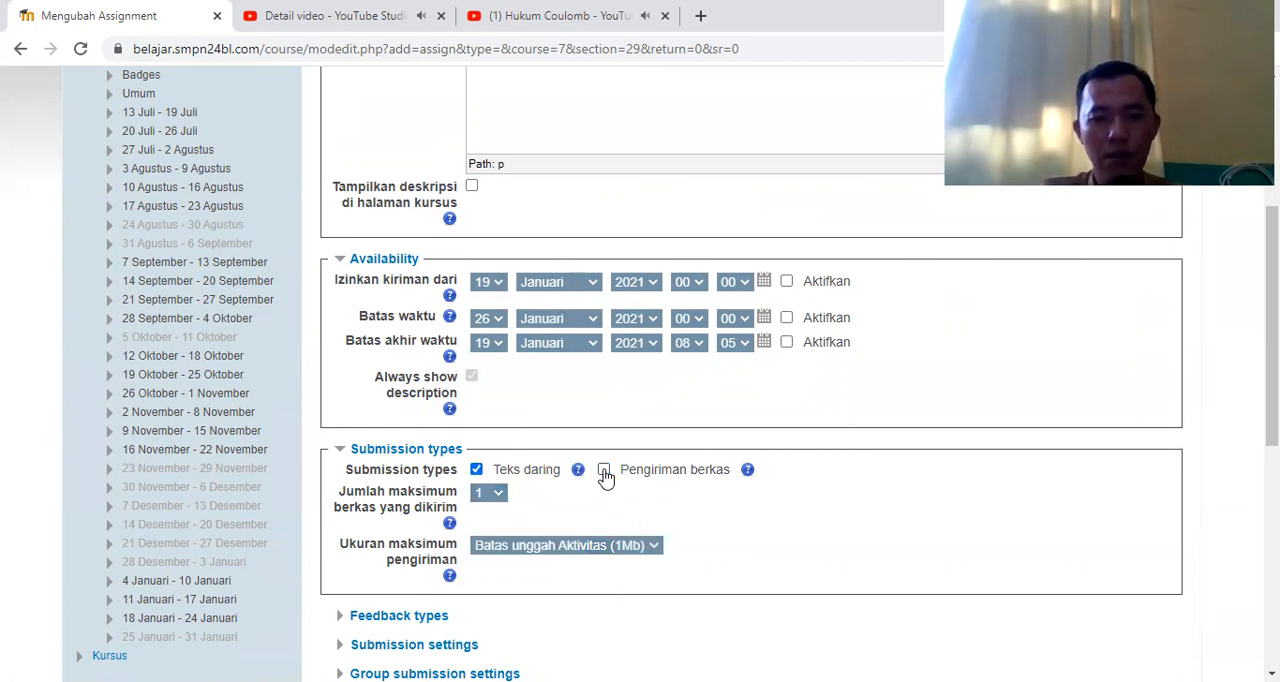
click(477, 470)
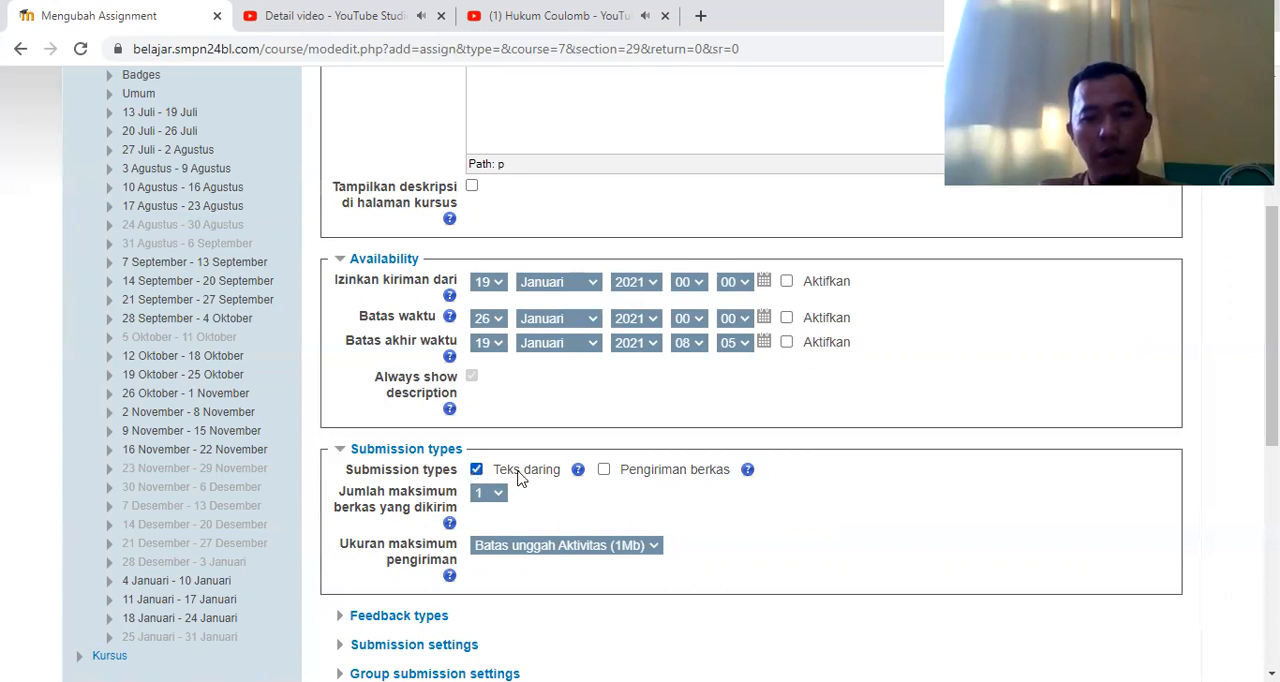
click(605, 470)
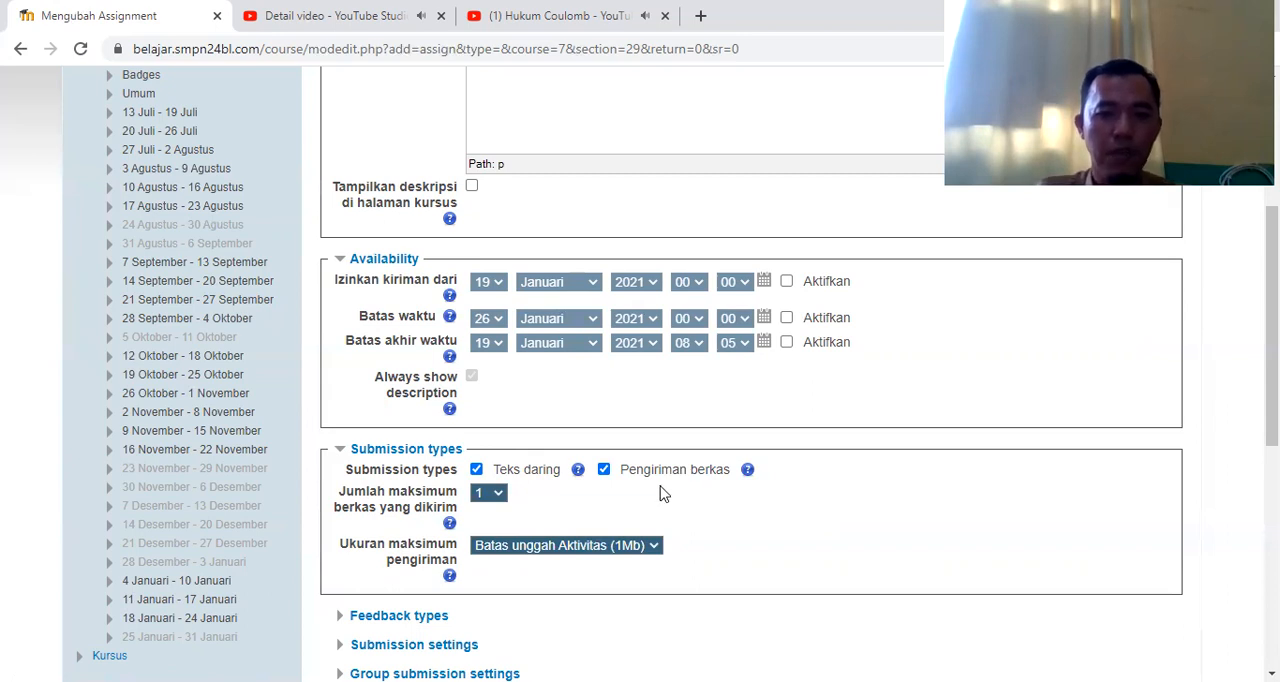
click(605, 470)
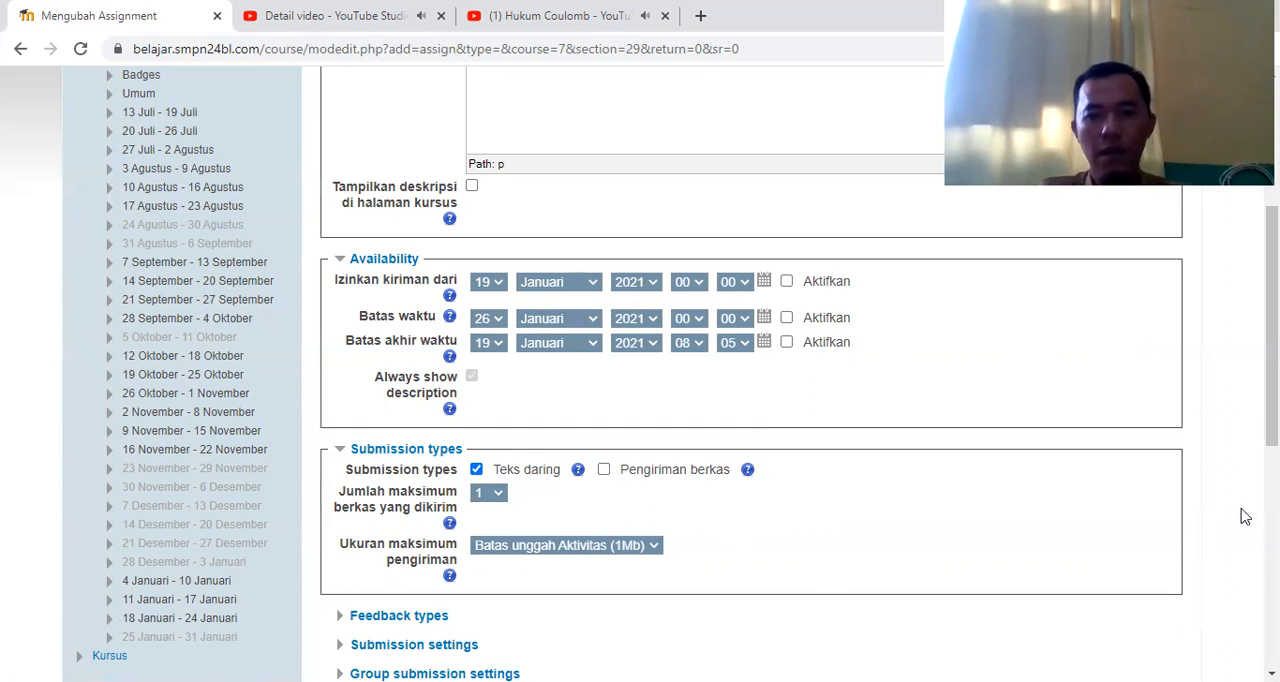
scroll(1270, 430, down, 3)
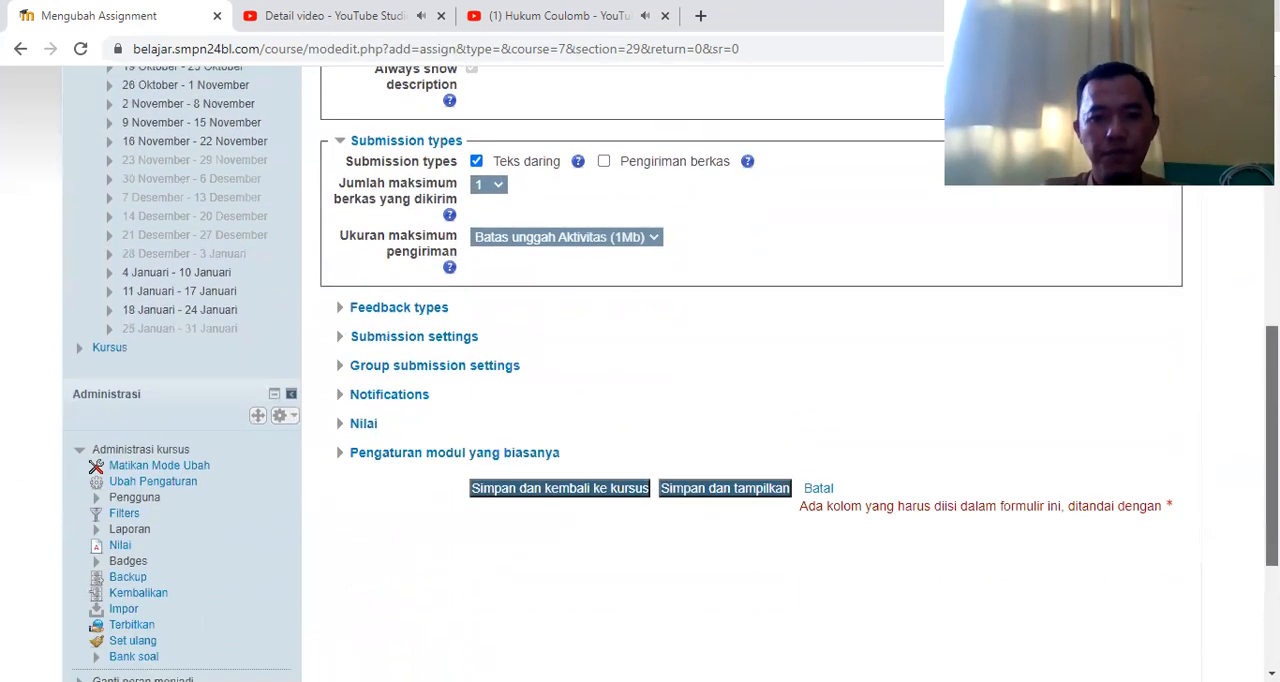
click(575, 456)
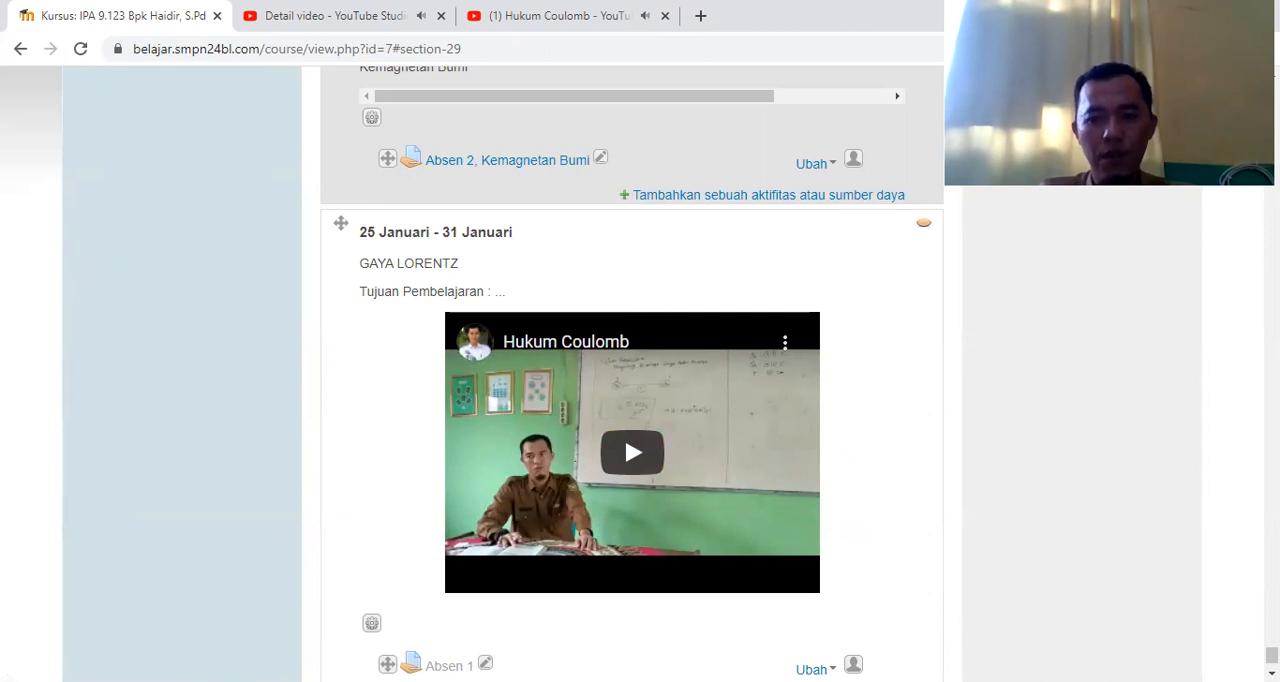
Make the 25 Januari - 31 Januari section and its Absen 1 and Tugas assignments visible to students
scroll(712, 598, down, 2)
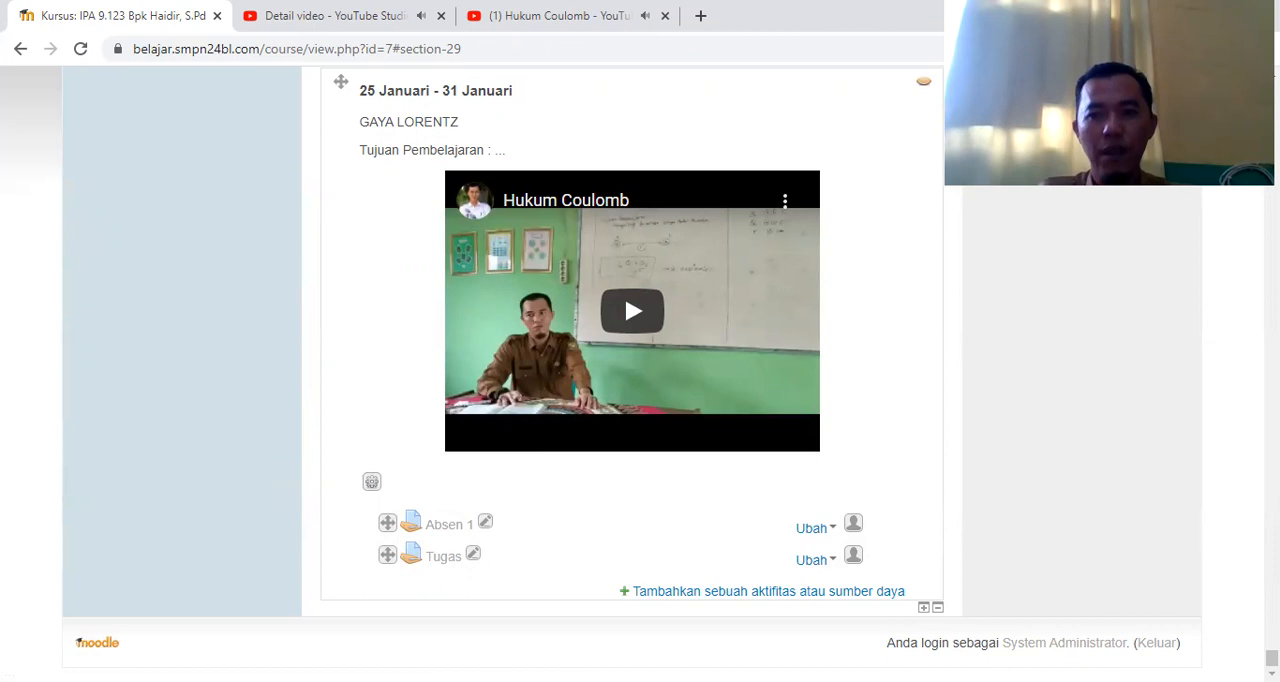
scroll(922, 167, up, 1)
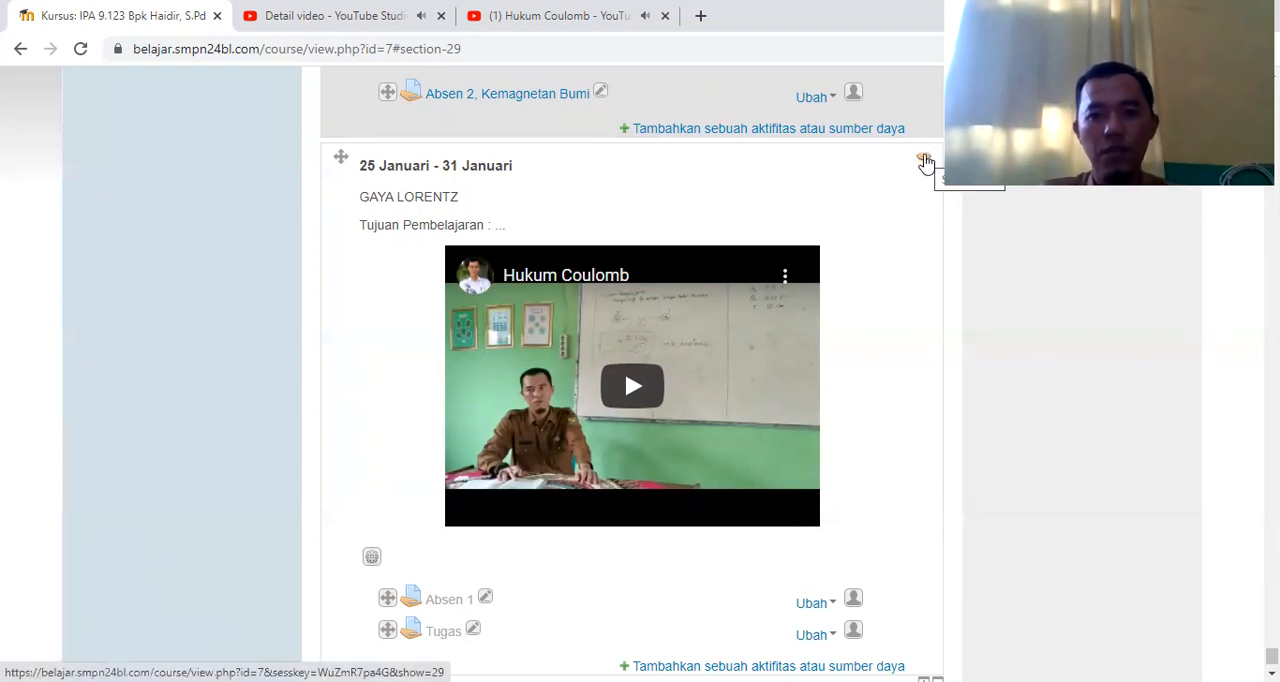
click(924, 161)
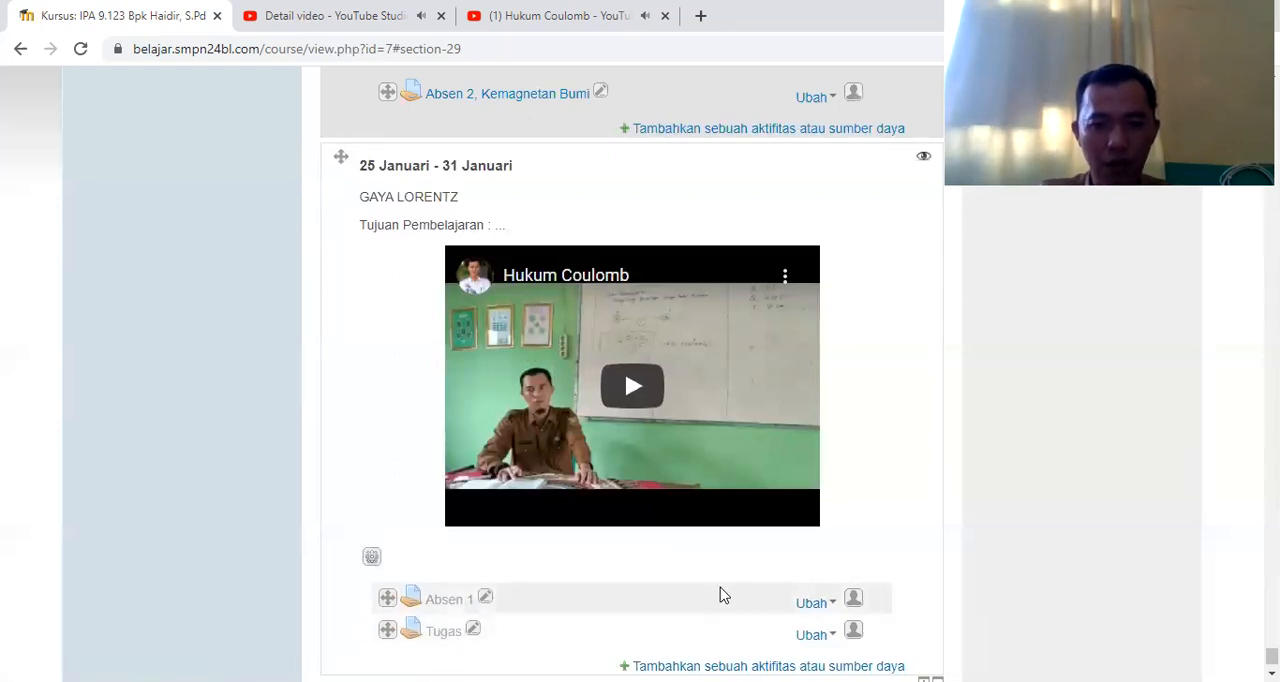
click(812, 603)
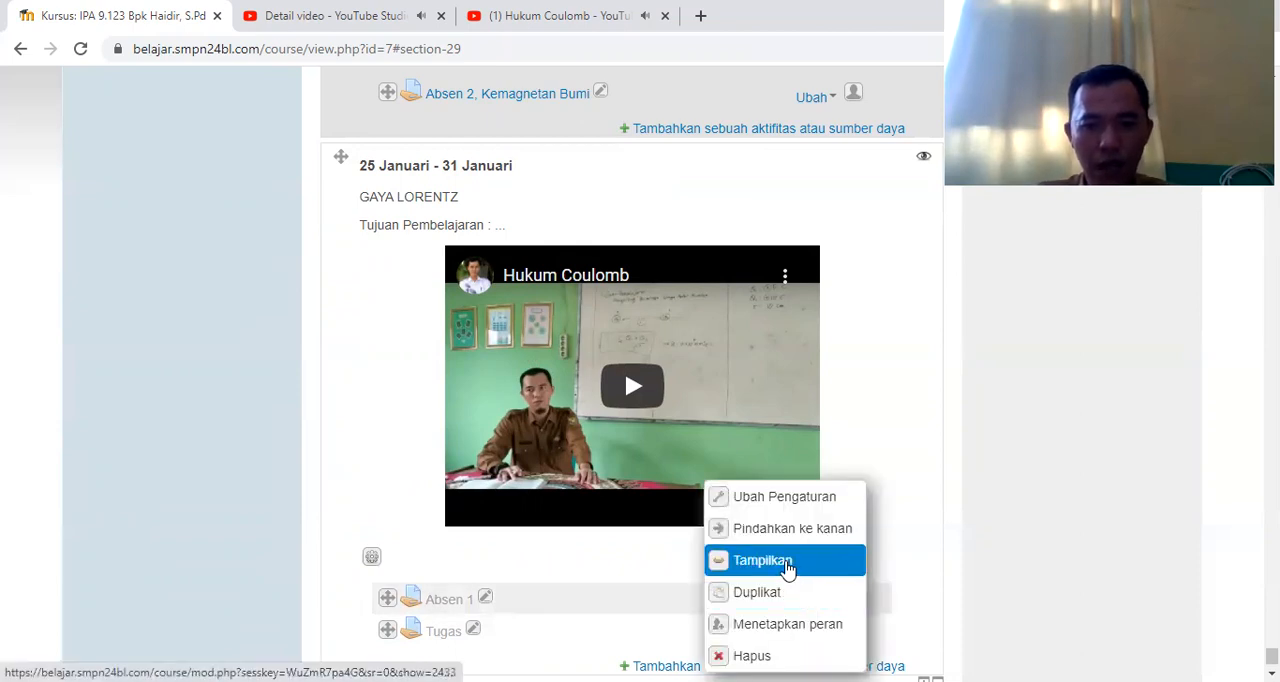
click(789, 566)
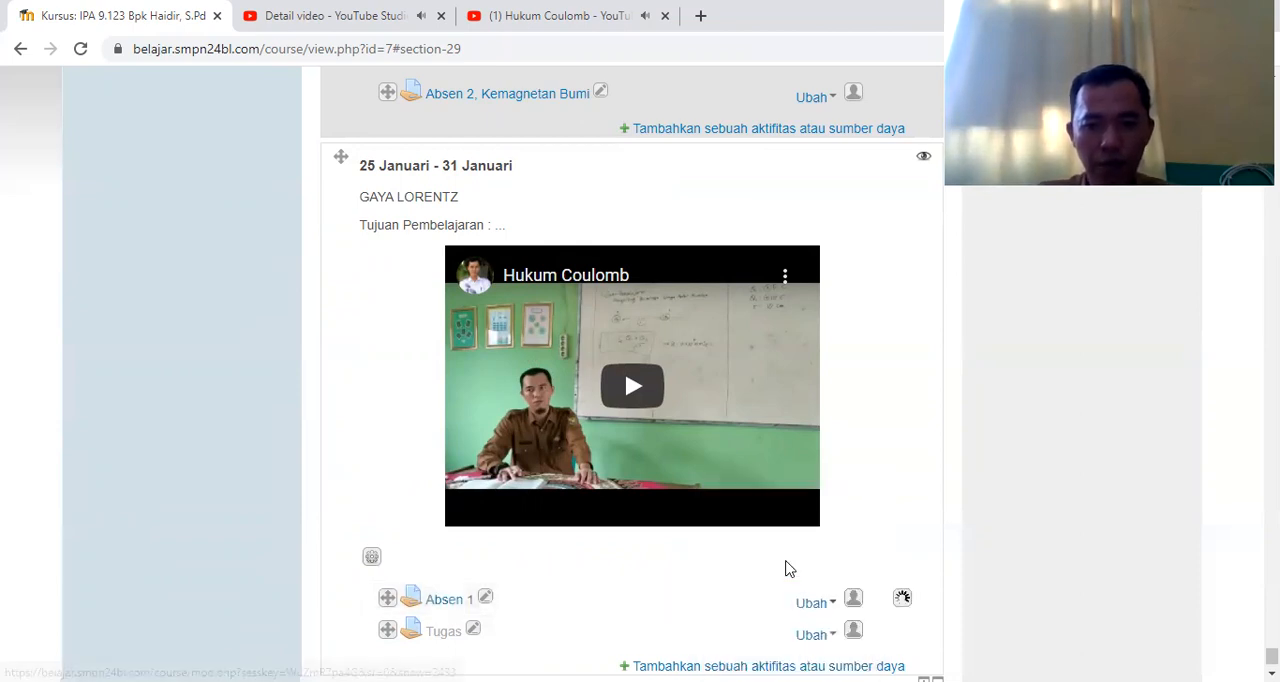
click(816, 636)
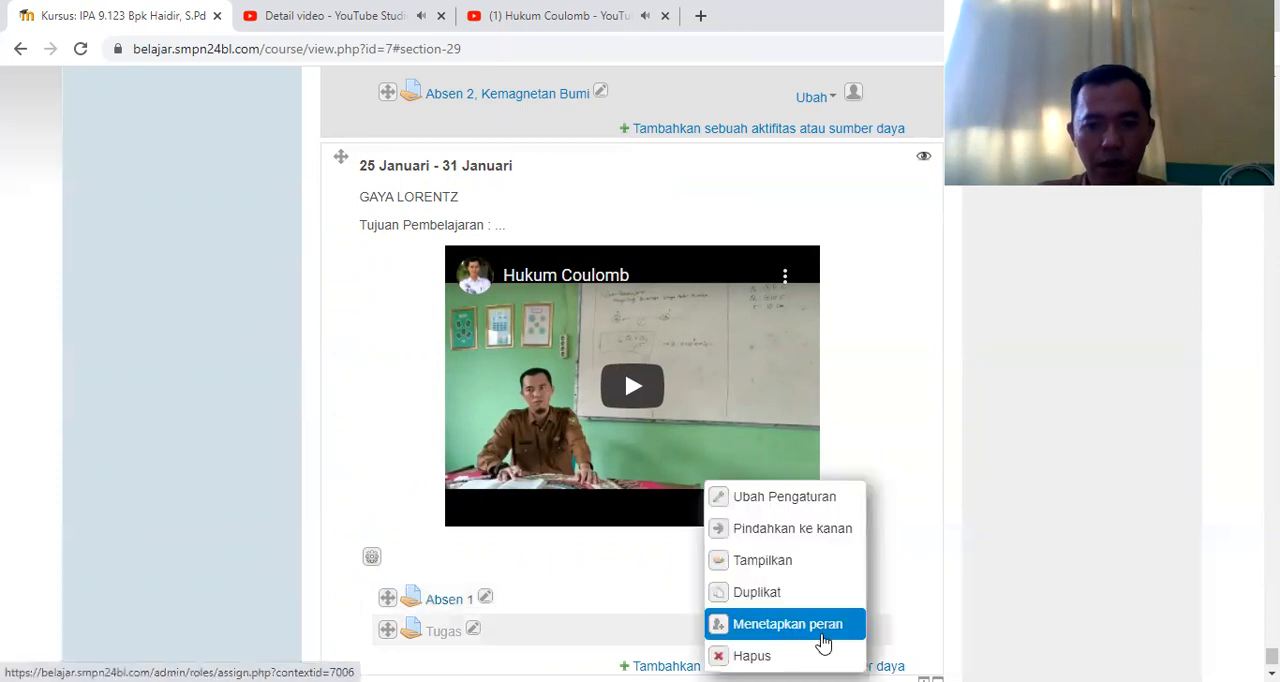
click(795, 566)
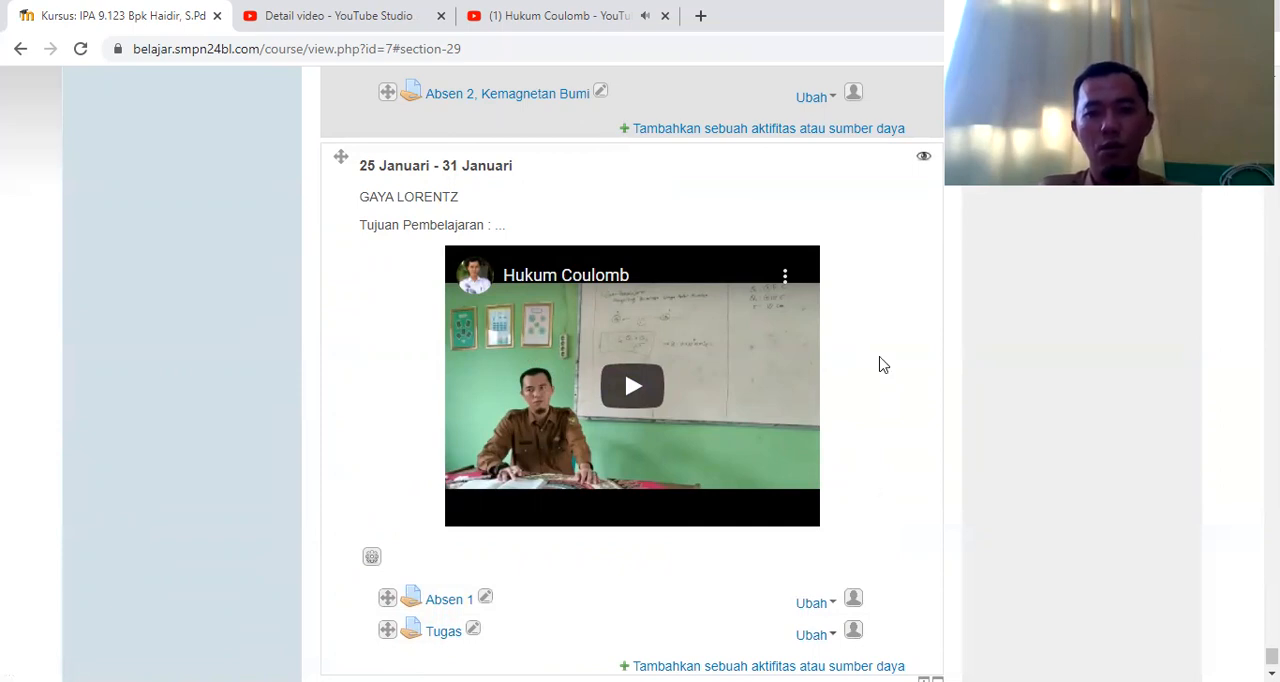
Hide the whole 25 Januari - 31 Januari section from students again
click(923, 161)
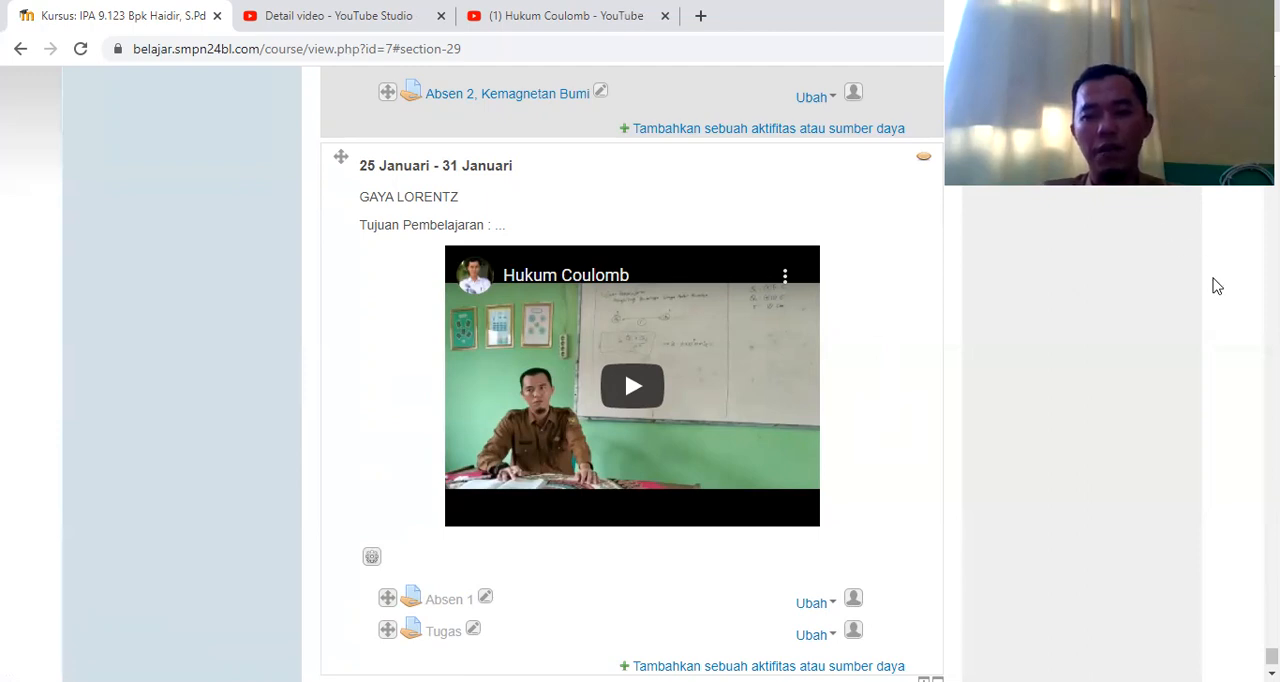
Open the submissions of Absen 1, Kemagnetan in the 11 Januari - 17 Januari section and the first listed student's grading page
scroll(632, 370, up, 6)
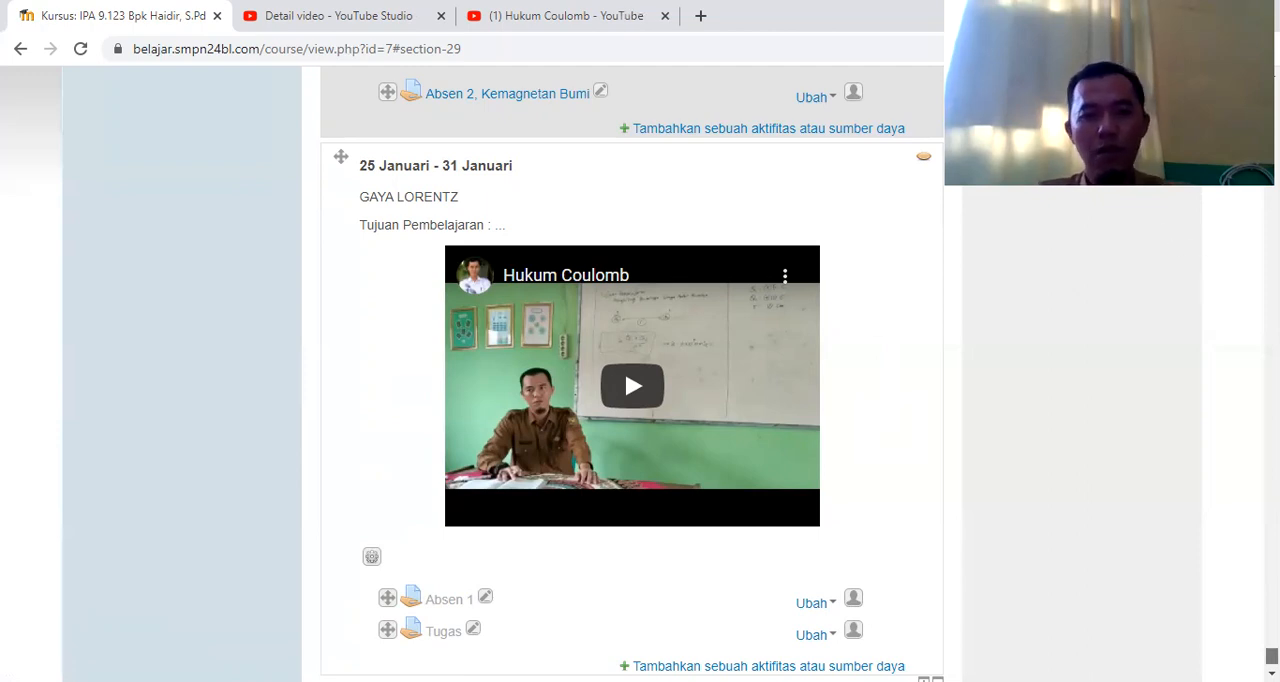
scroll(632, 370, up, 11)
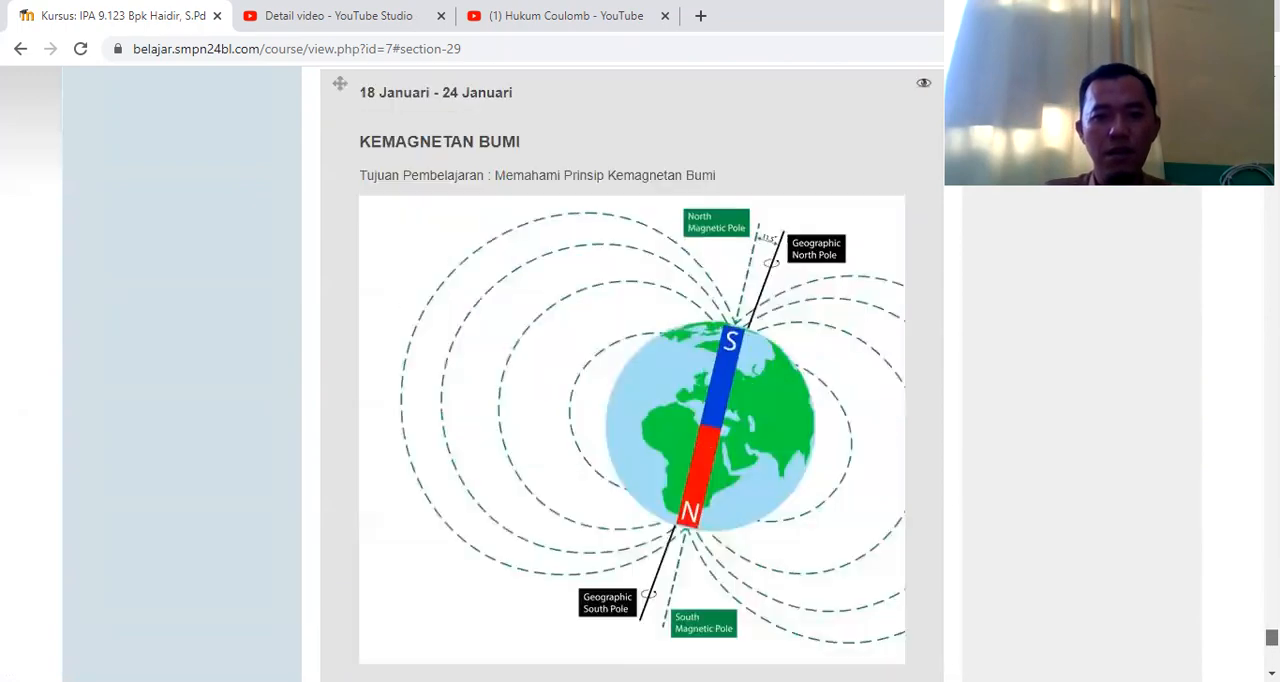
scroll(632, 370, down, 3)
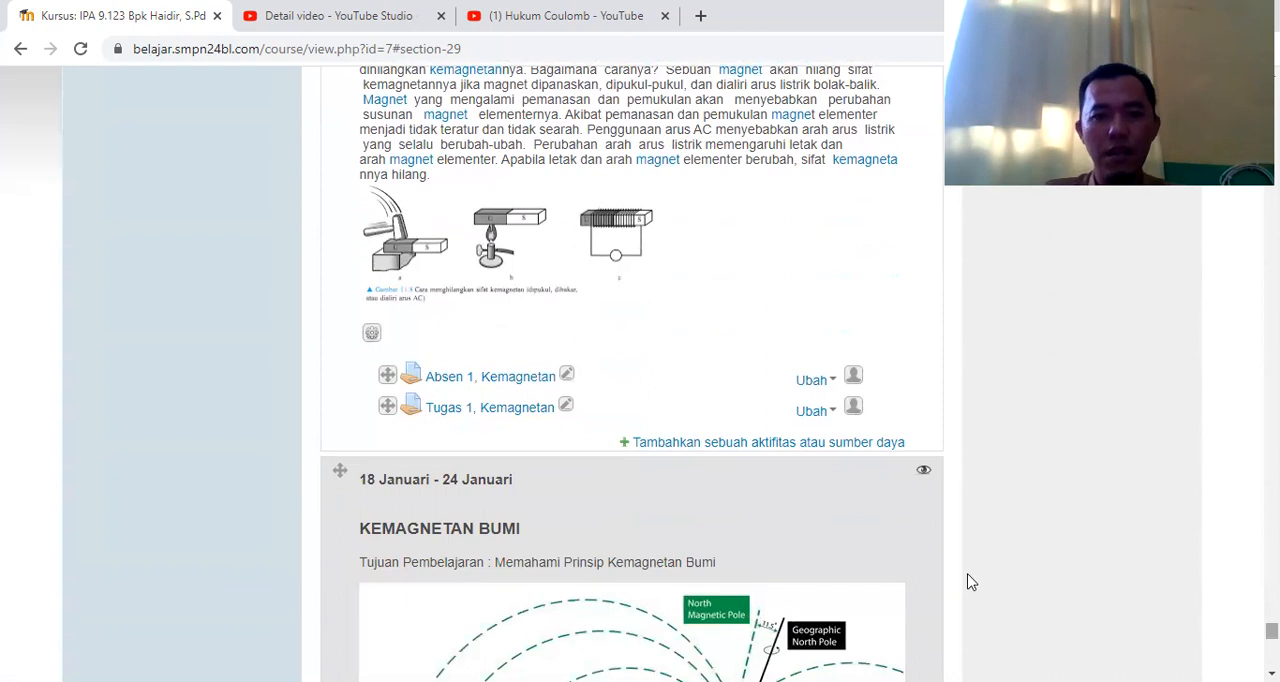
click(483, 386)
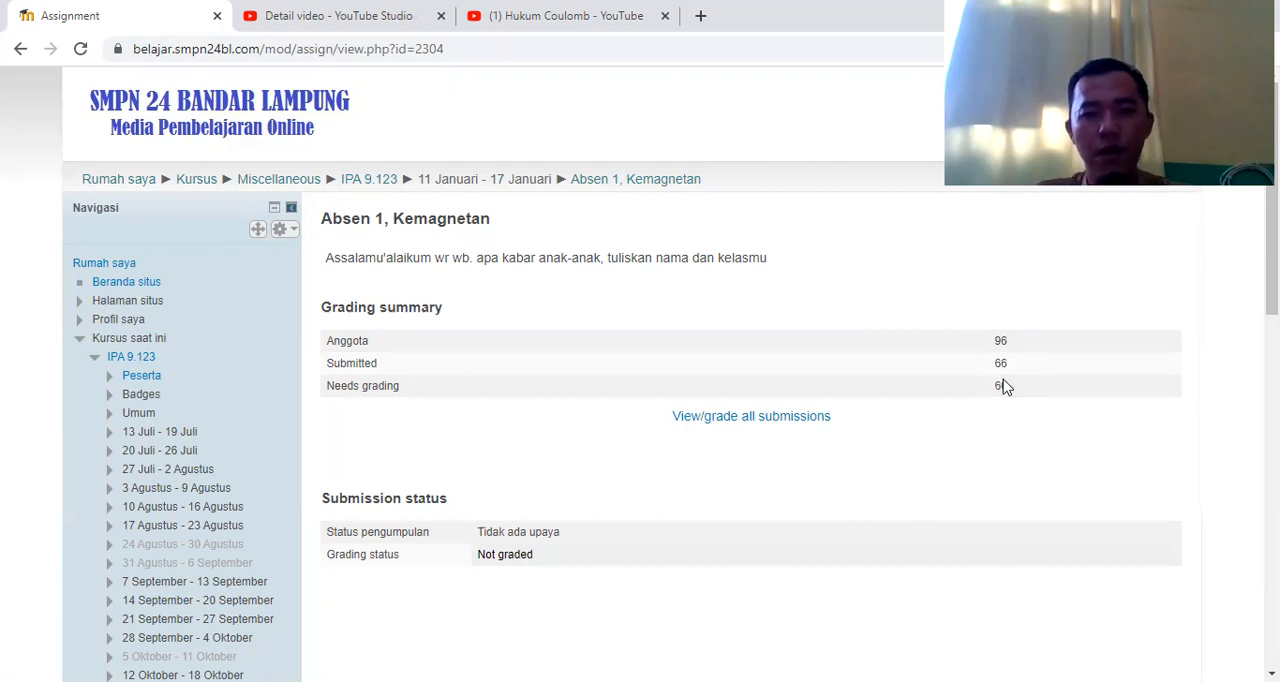
click(792, 424)
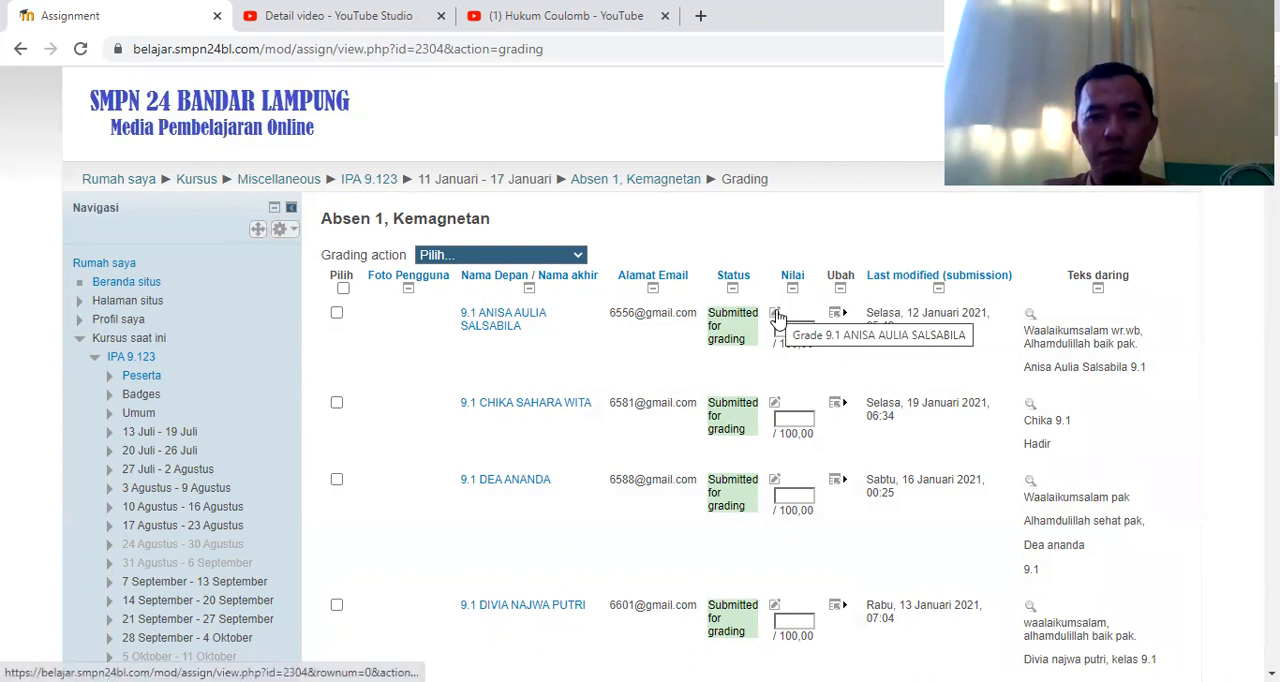
click(776, 316)
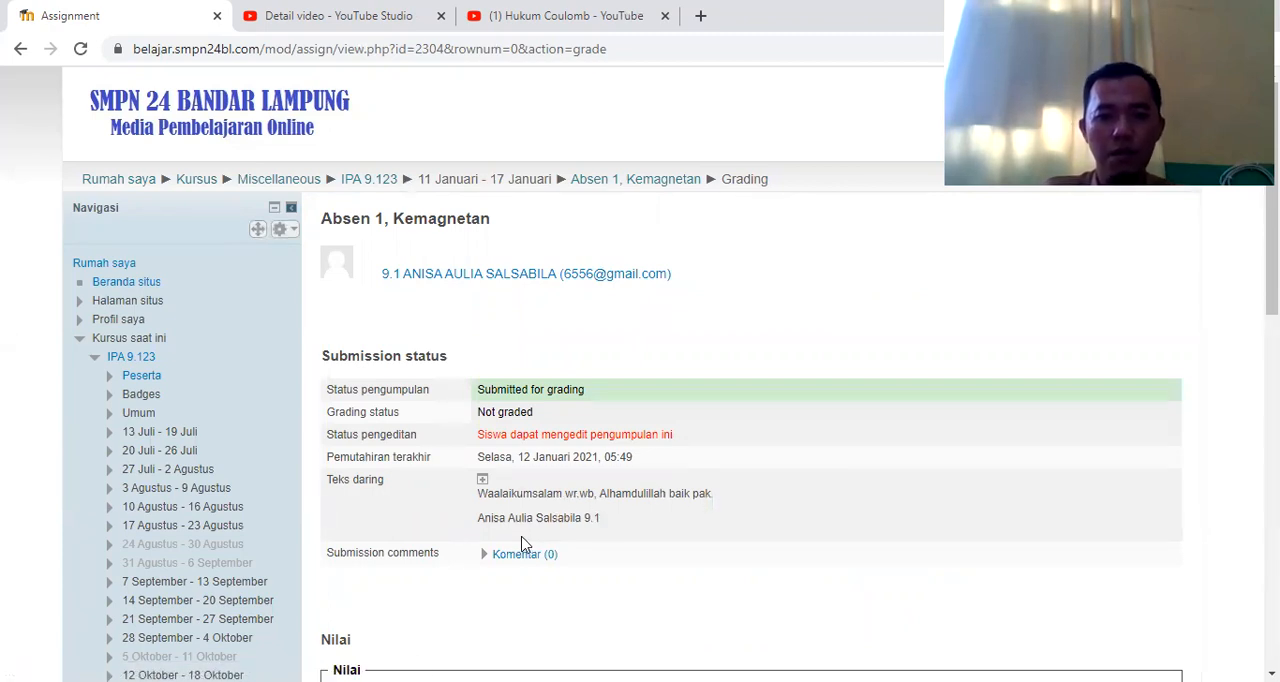
Give the student's Absen 1, Kemagnetan submission a grade of 100, save it and continue to the grading list
drag(1272, 280, 1272, 379)
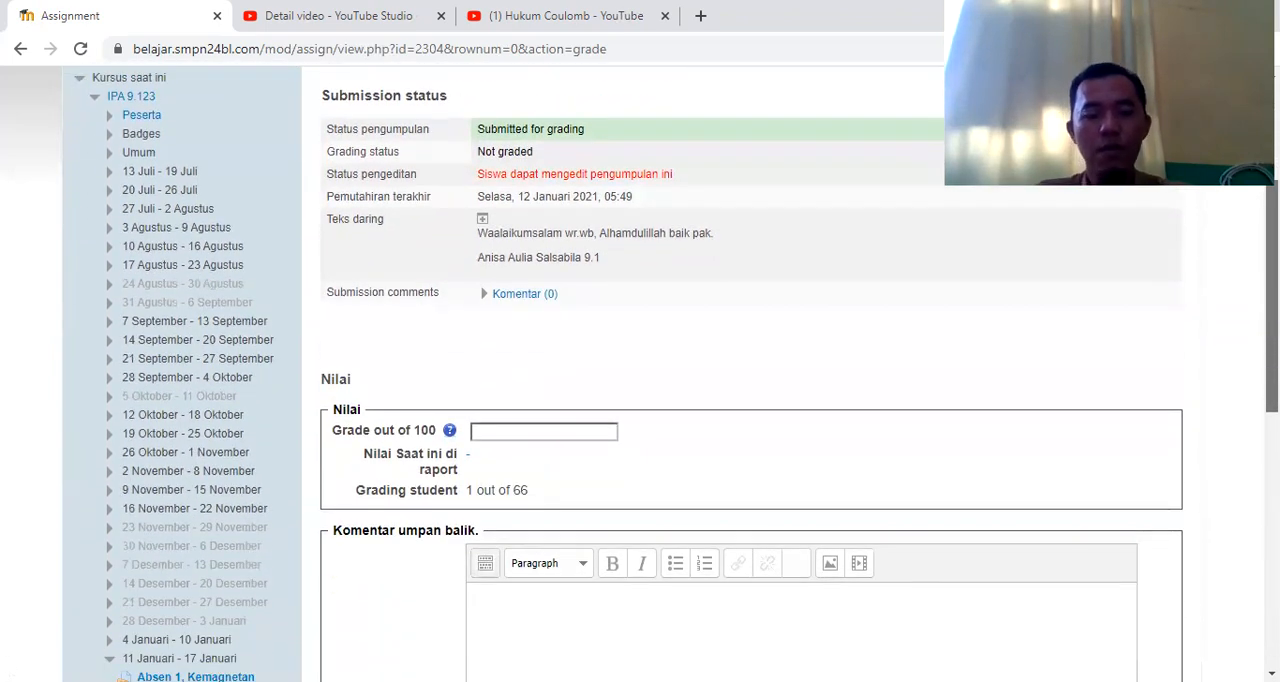
click(580, 435)
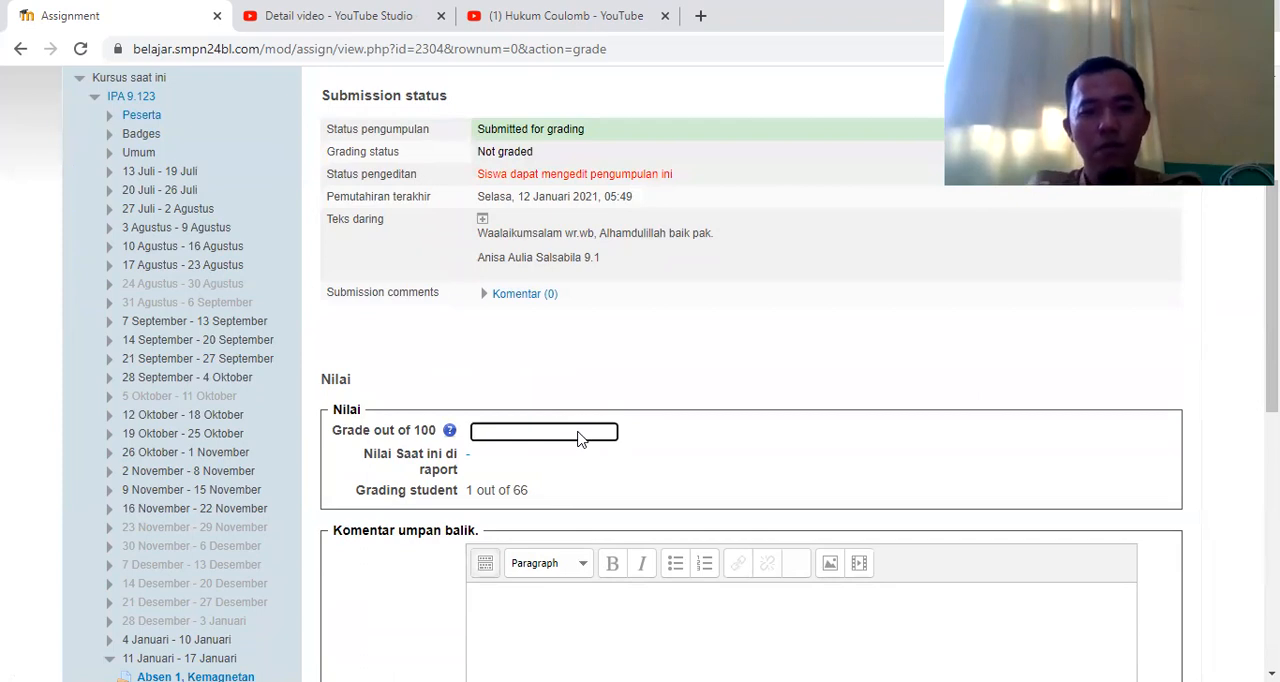
text(00)
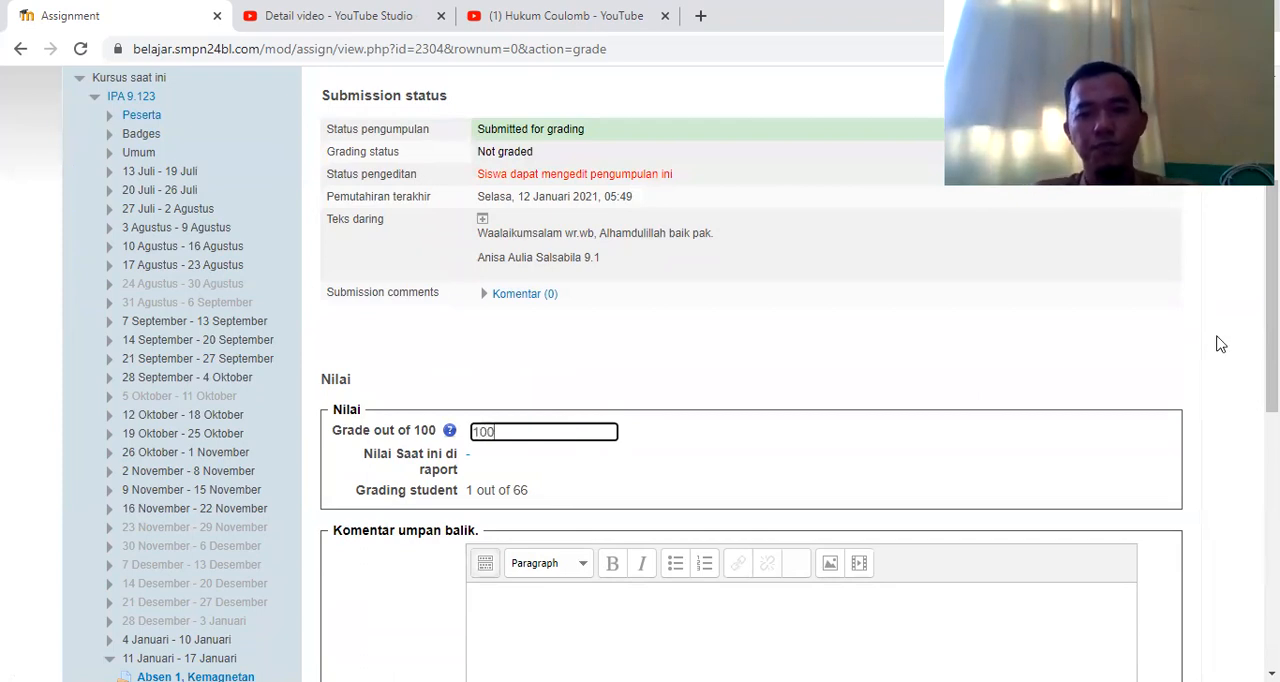
drag(1272, 345, 1272, 485)
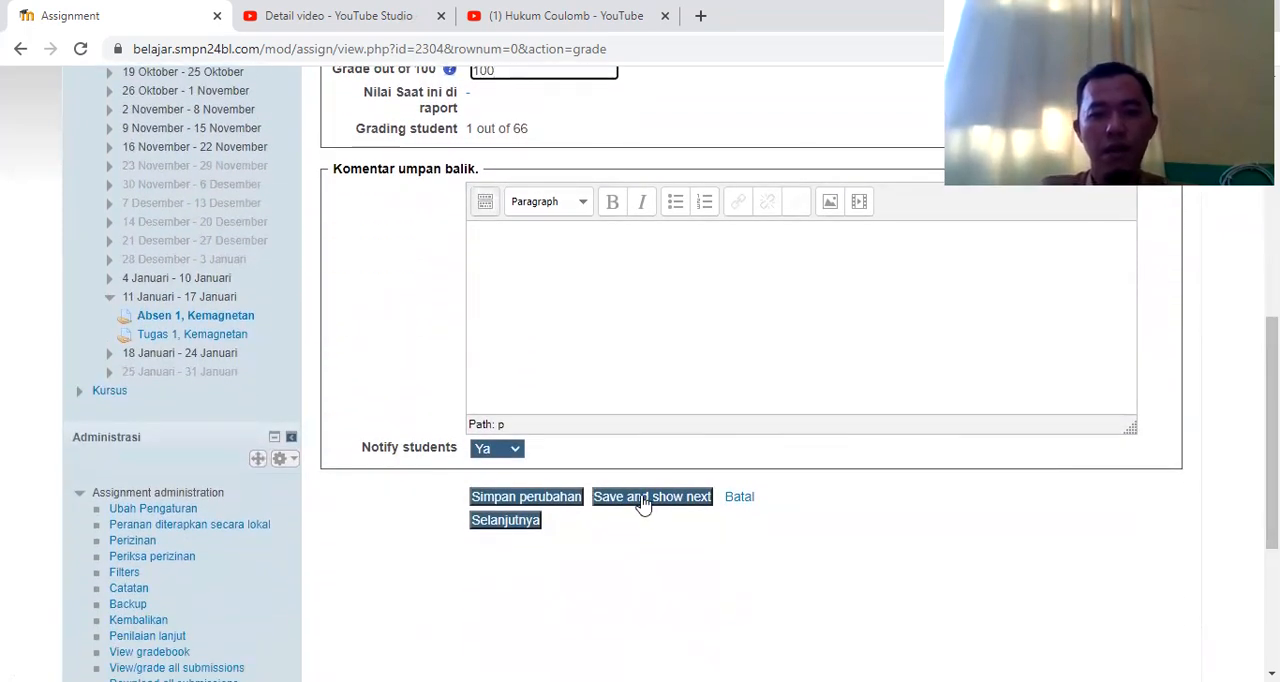
click(553, 497)
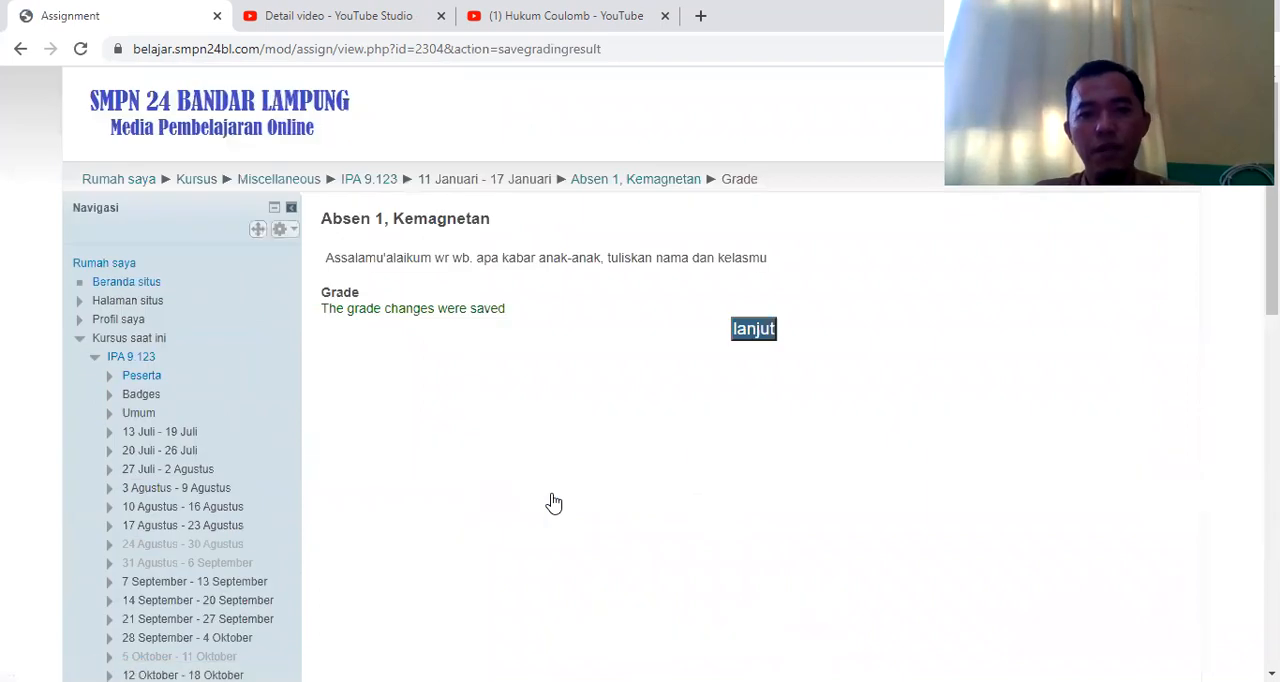
click(753, 334)
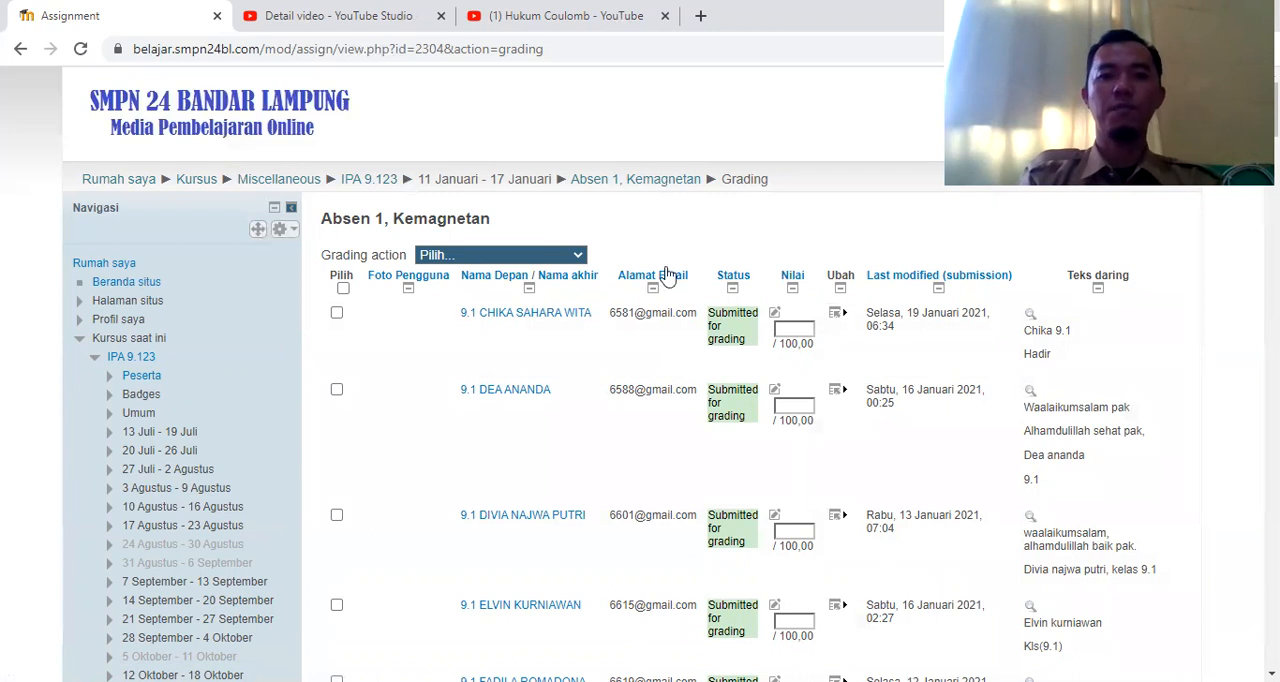
Return to the IPA 9.123 course page and open the submissions grading page of Tugas 1, Kemagnetan
click(19, 53)
click(14, 52)
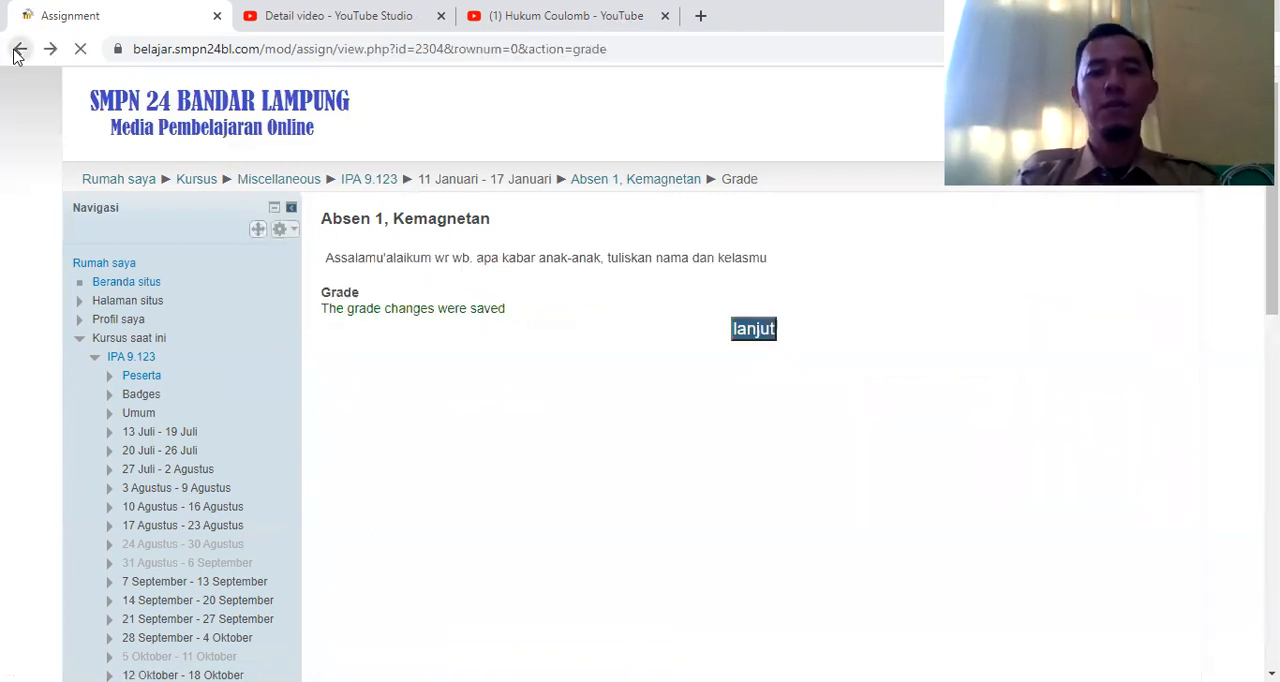
click(14, 52)
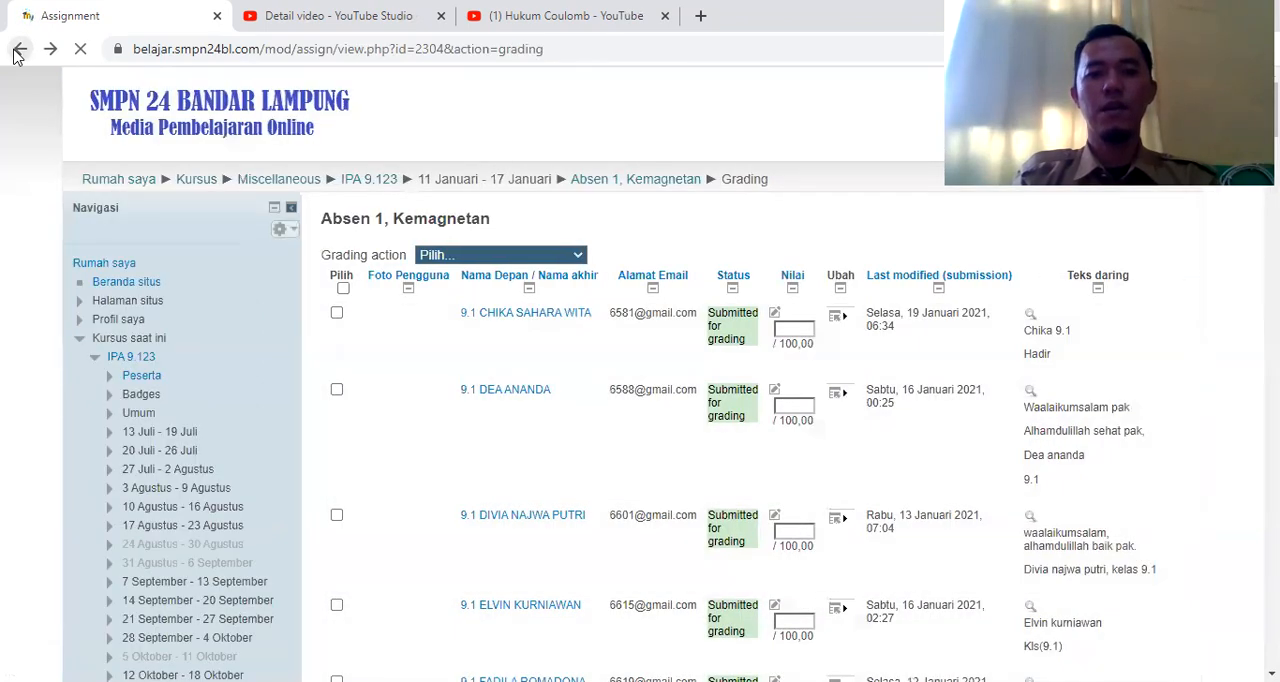
click(14, 52)
click(14, 53)
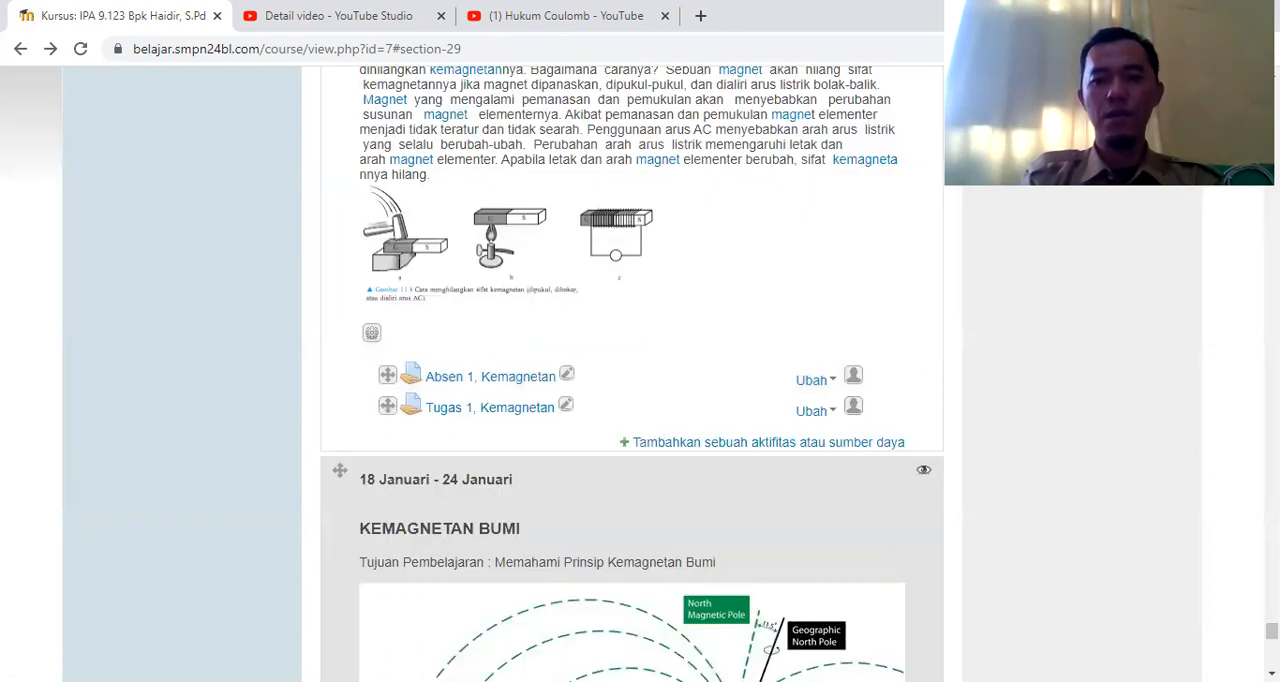
click(520, 412)
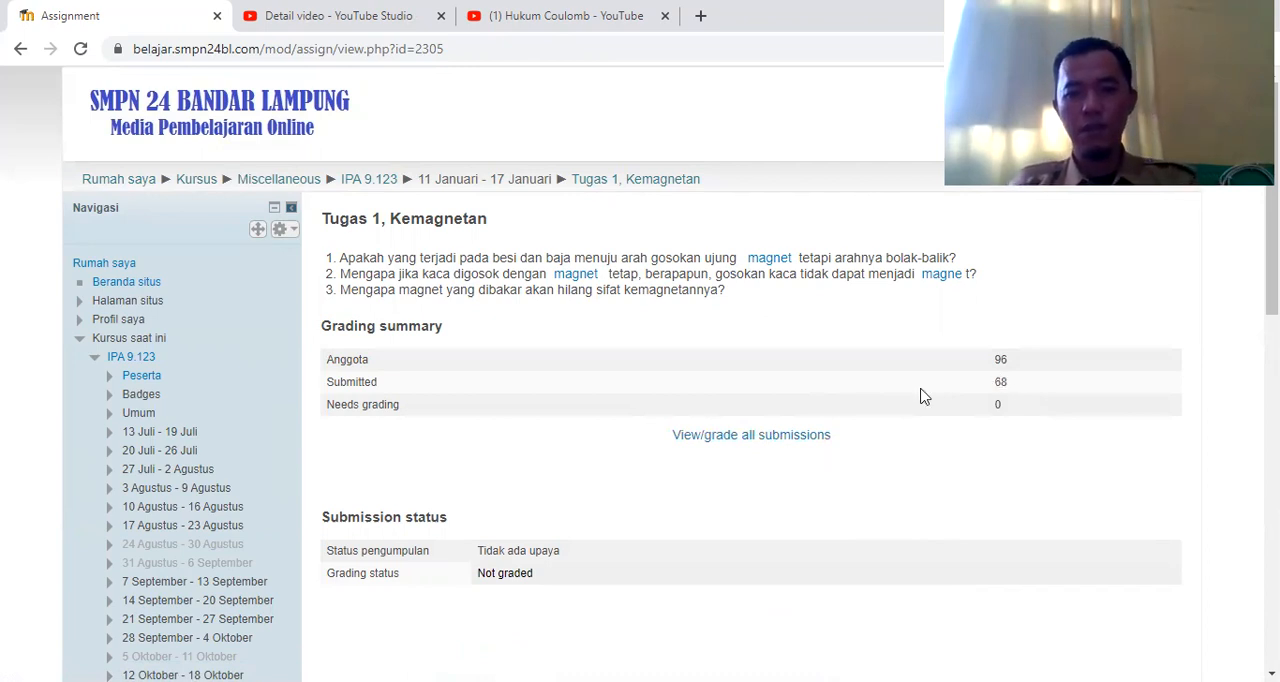
click(797, 440)
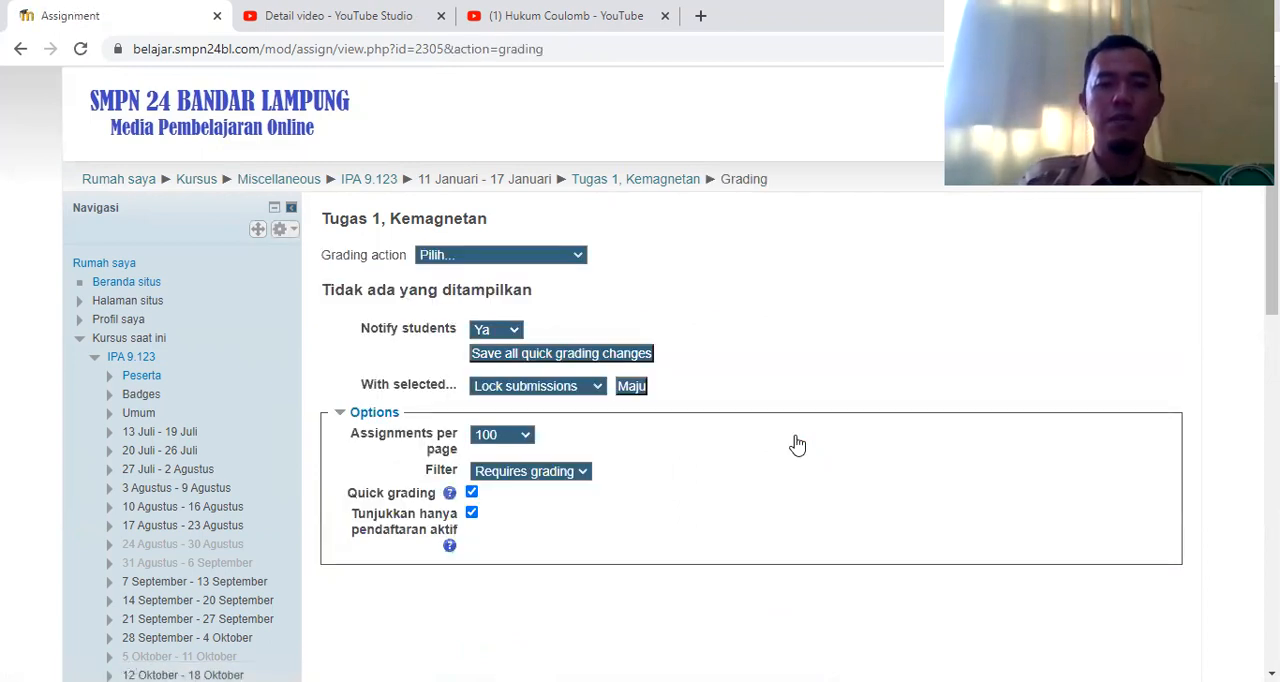
Go back from Tugas 1, Kemagnetan to the course page and view the 25 Januari - 31 Januari section
click(22, 50)
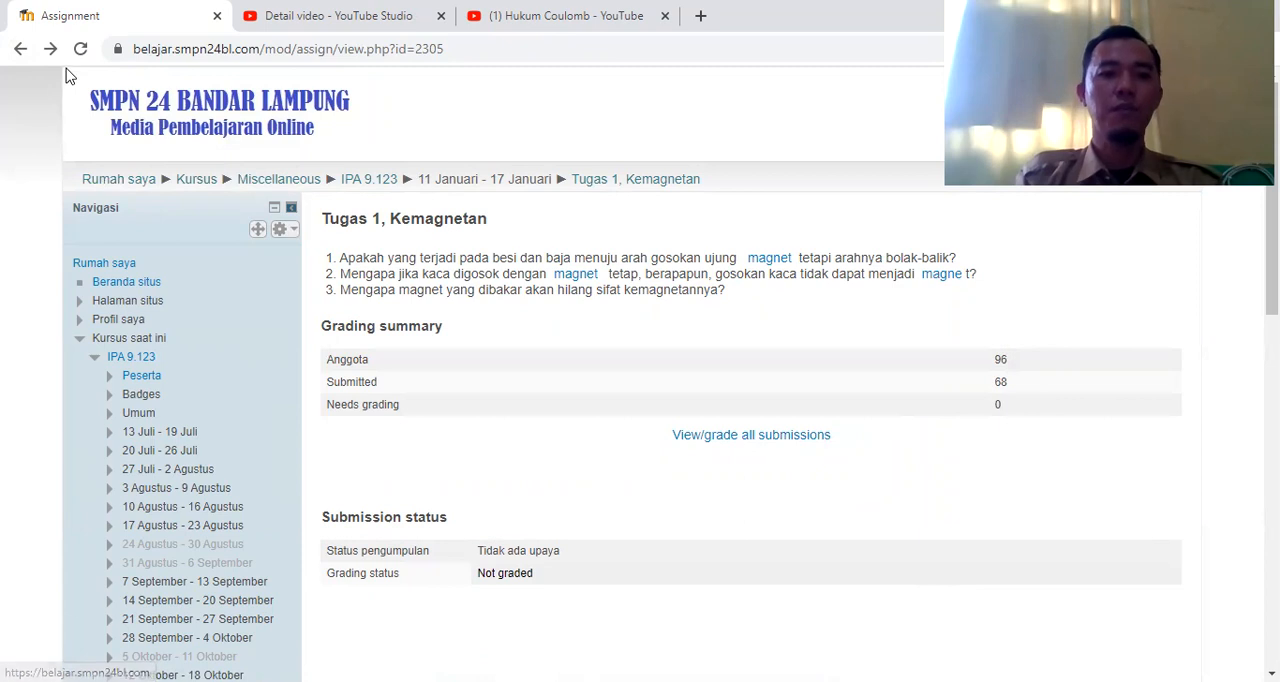
click(24, 53)
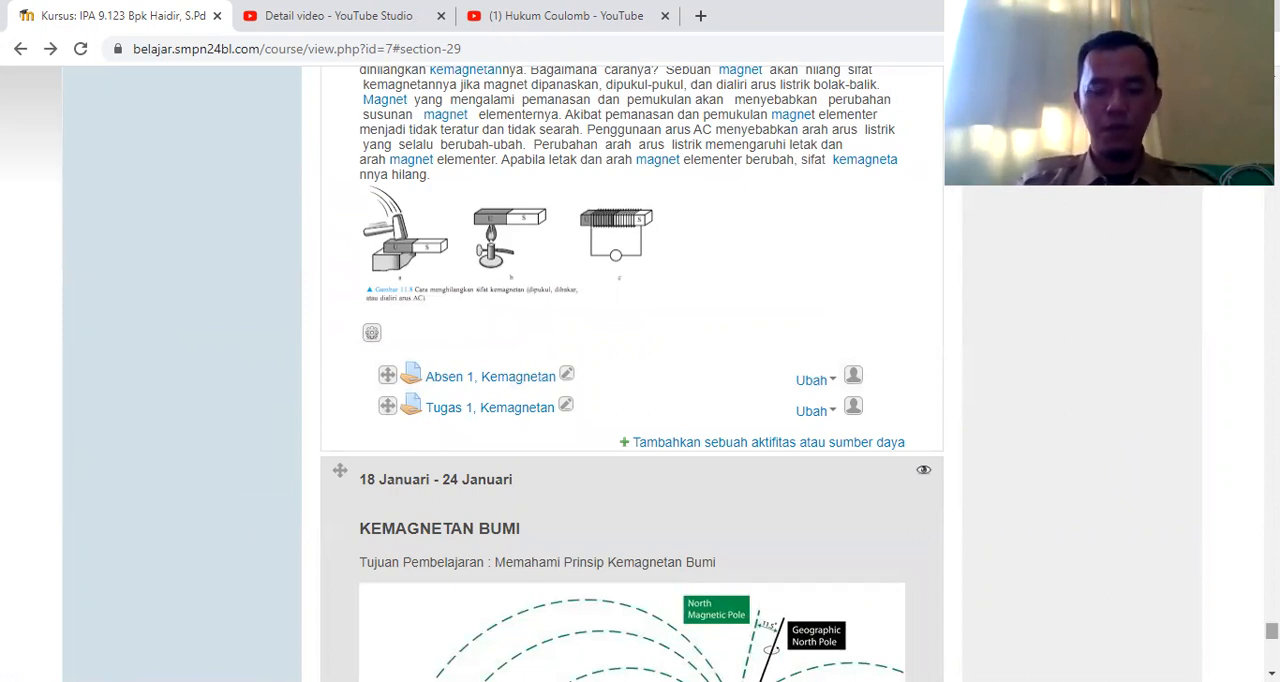
scroll(632, 374, down, 4)
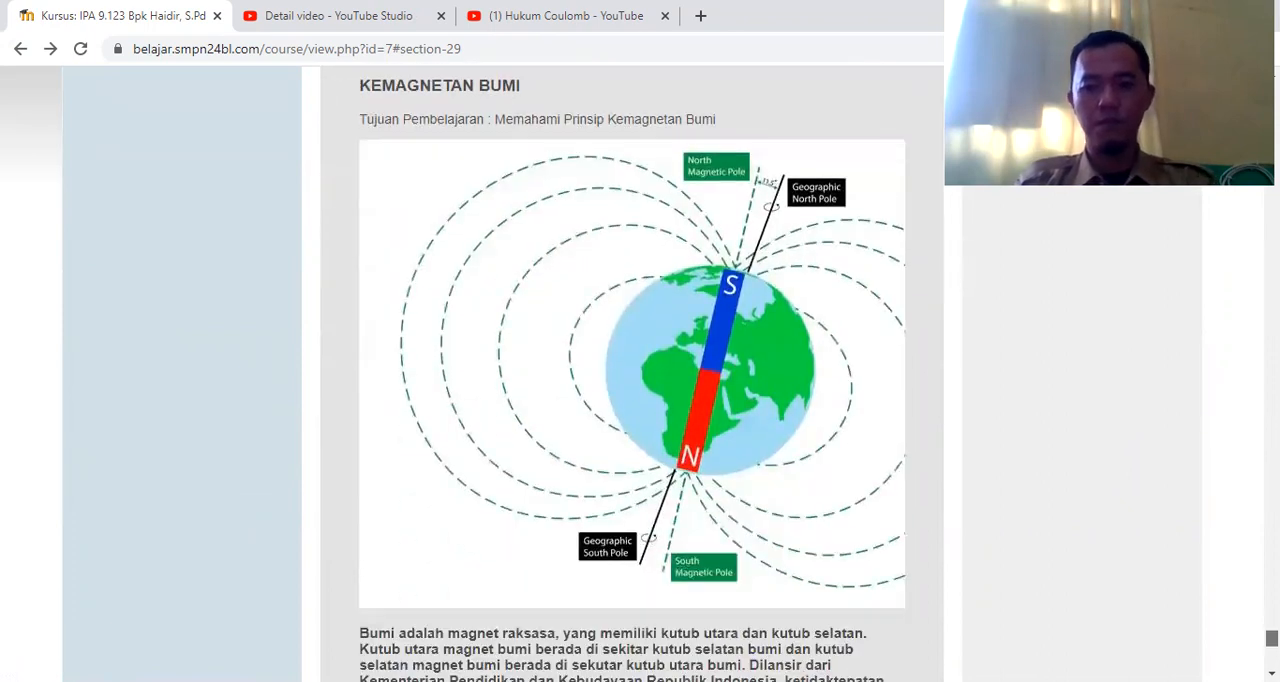
scroll(632, 374, down, 5)
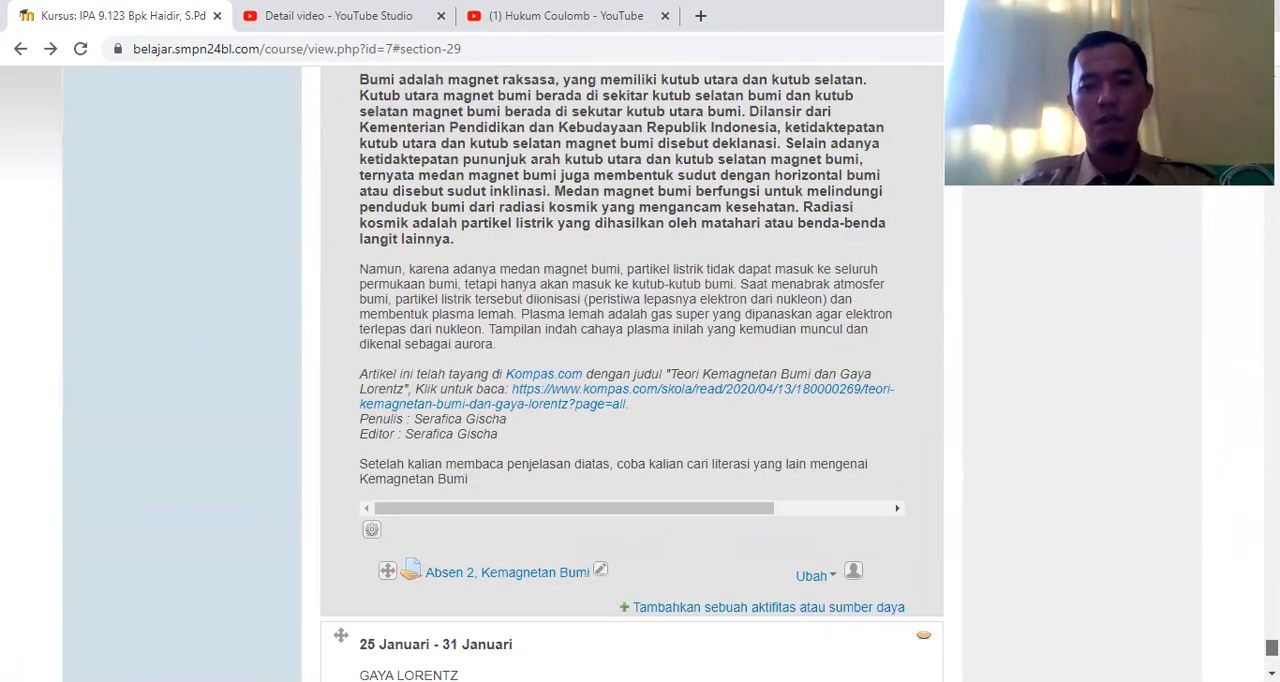
scroll(632, 374, down, 1)
scroll(624, 516, down, 3)
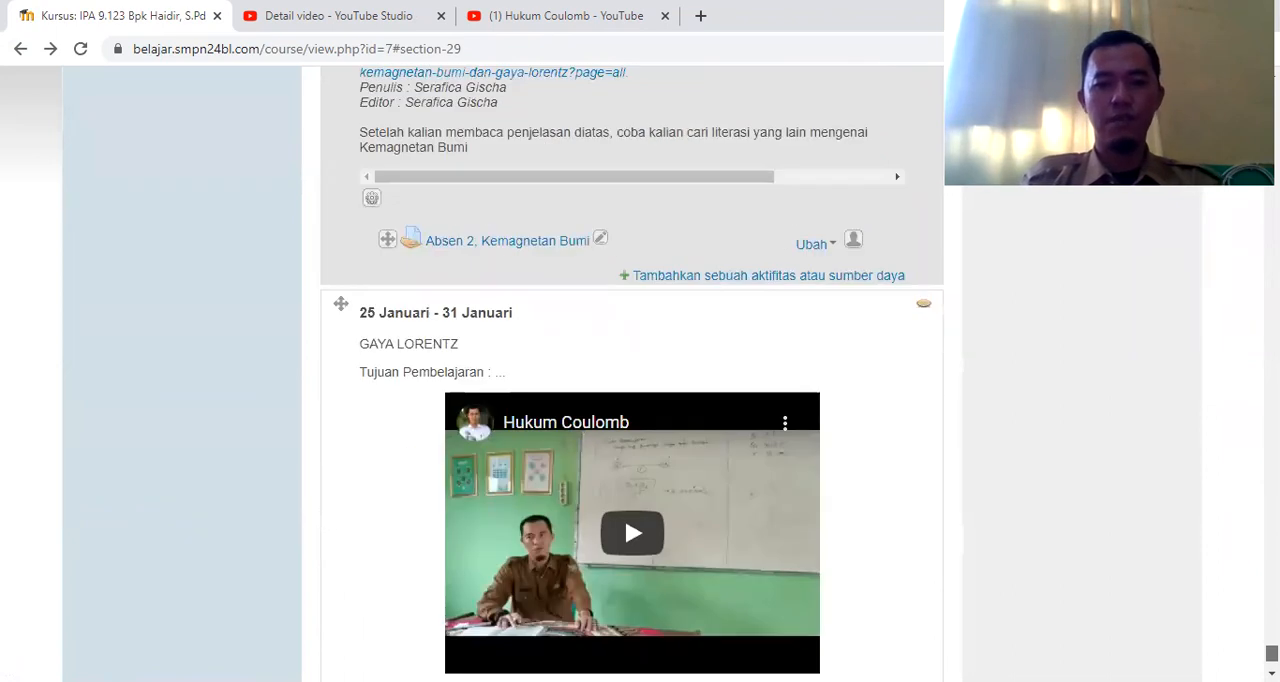